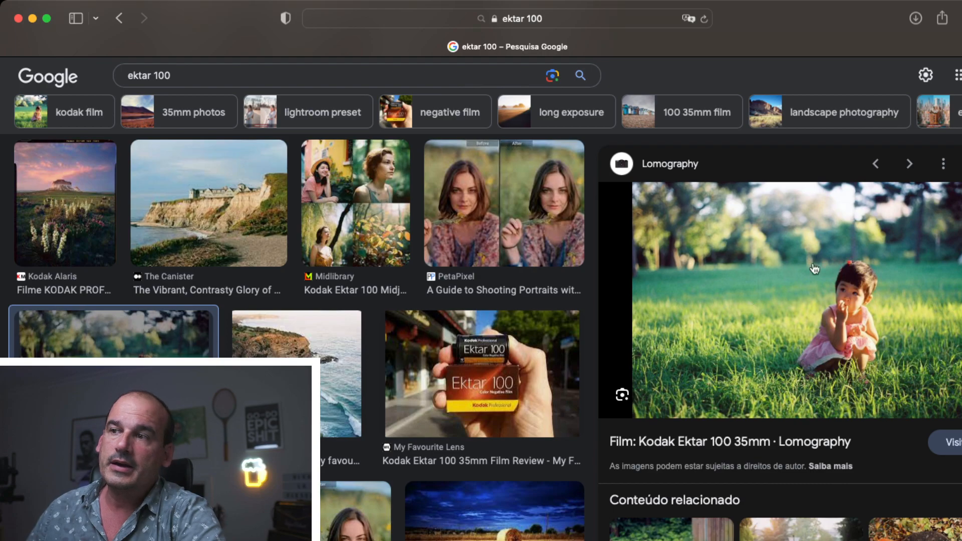
# - Examine the Ektar 100 image results and related photos, opening the portrait in the car and the two-person porch photo
pyautogui.scroll(-5, 439, 380)
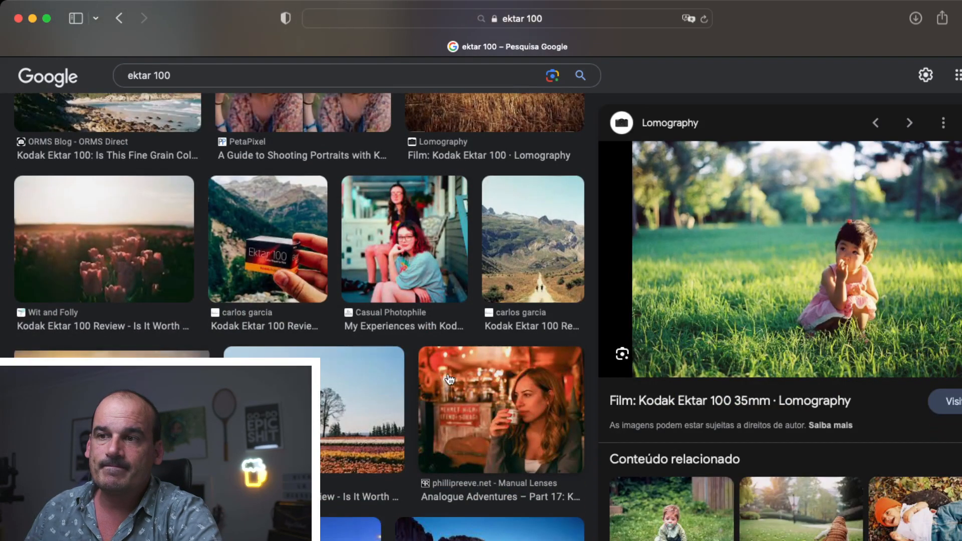
pyautogui.scroll(-5, 514, 382)
pyautogui.scroll(-5, 789, 434)
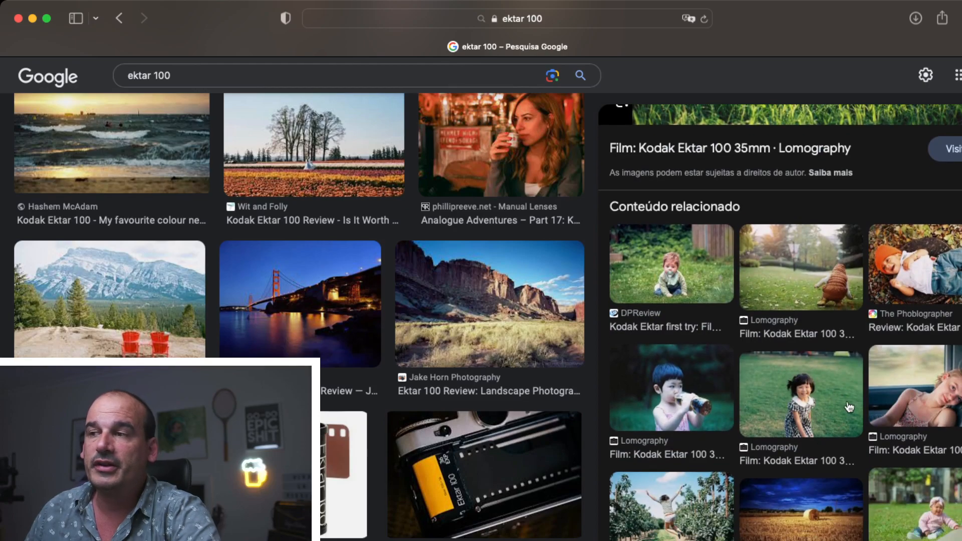
pyautogui.click(916, 388)
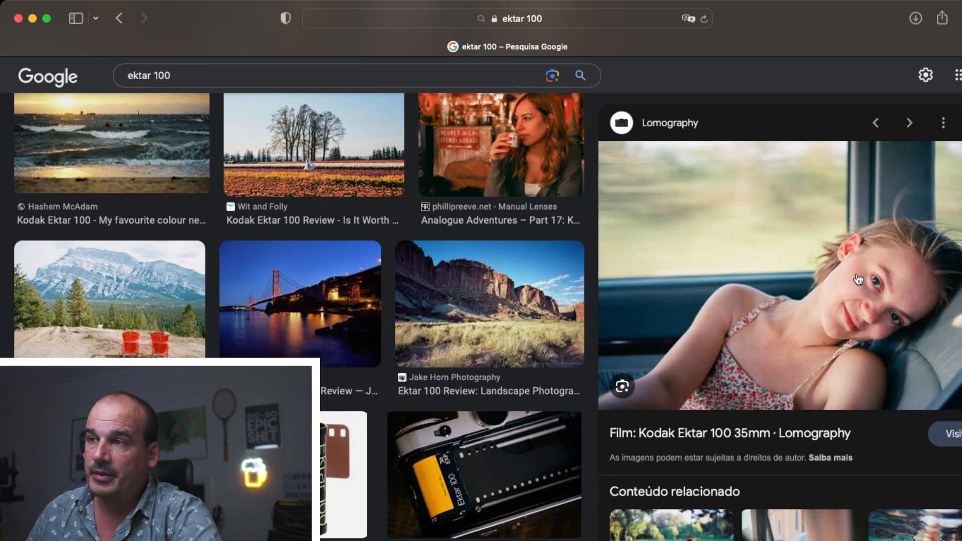
pyautogui.scroll(-6, 769, 332)
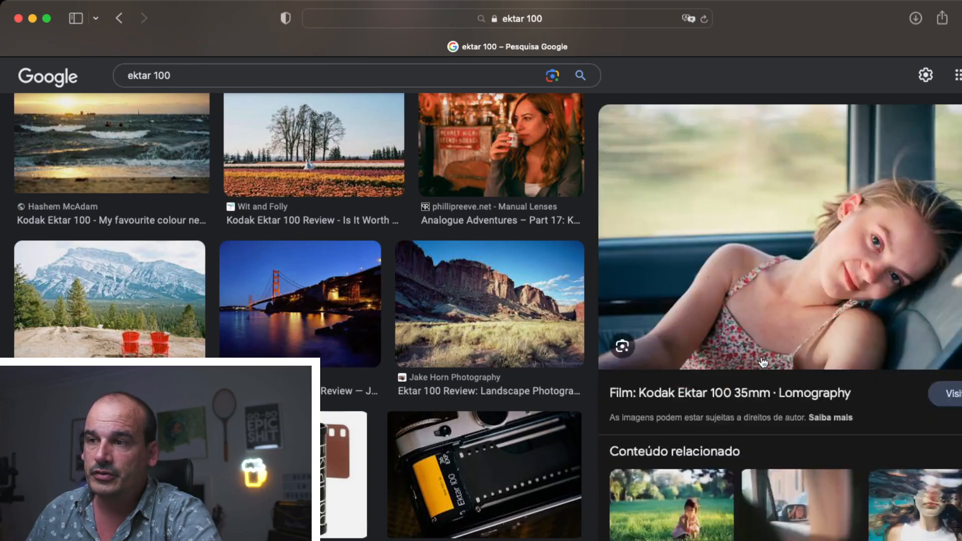
pyautogui.scroll(-5, 782, 372)
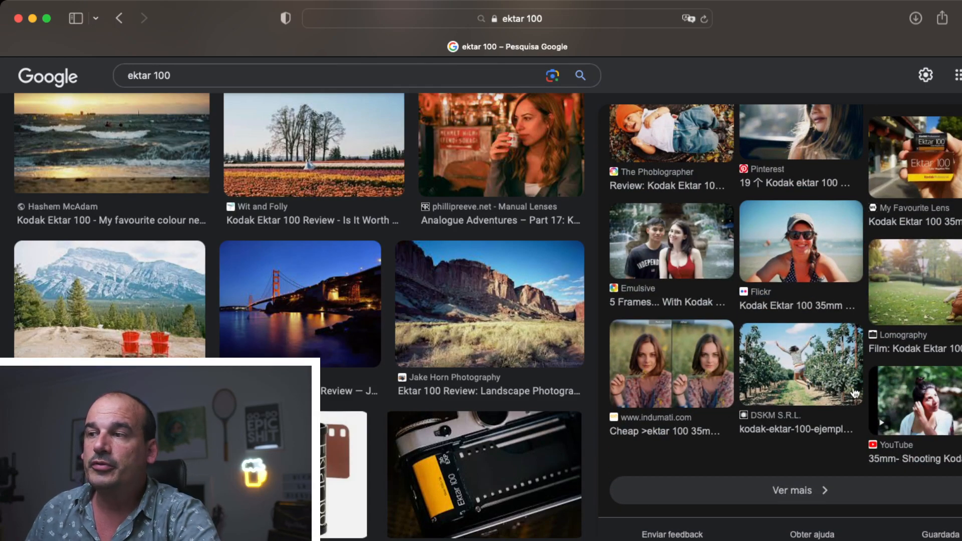
pyautogui.scroll(5, 491, 296)
pyautogui.scroll(3, 491, 296)
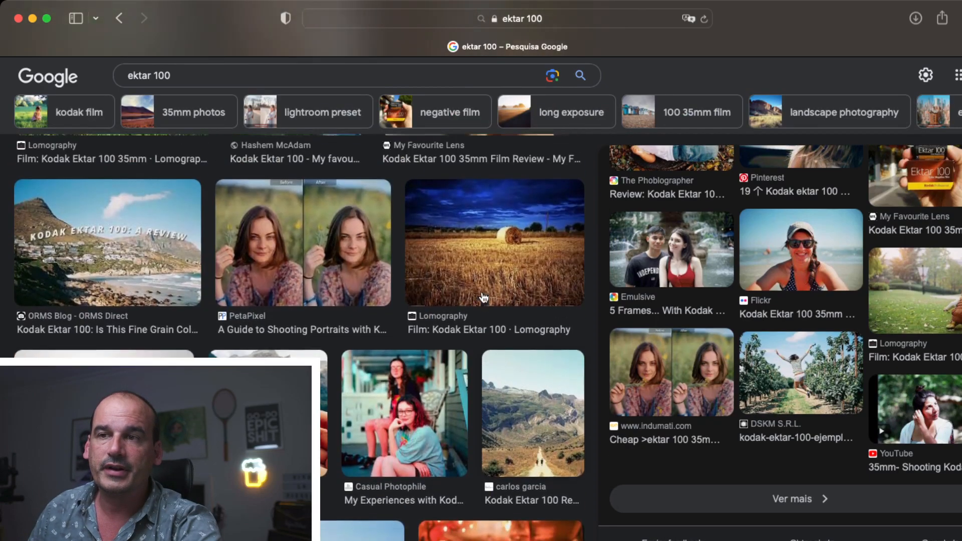
pyautogui.click(398, 413)
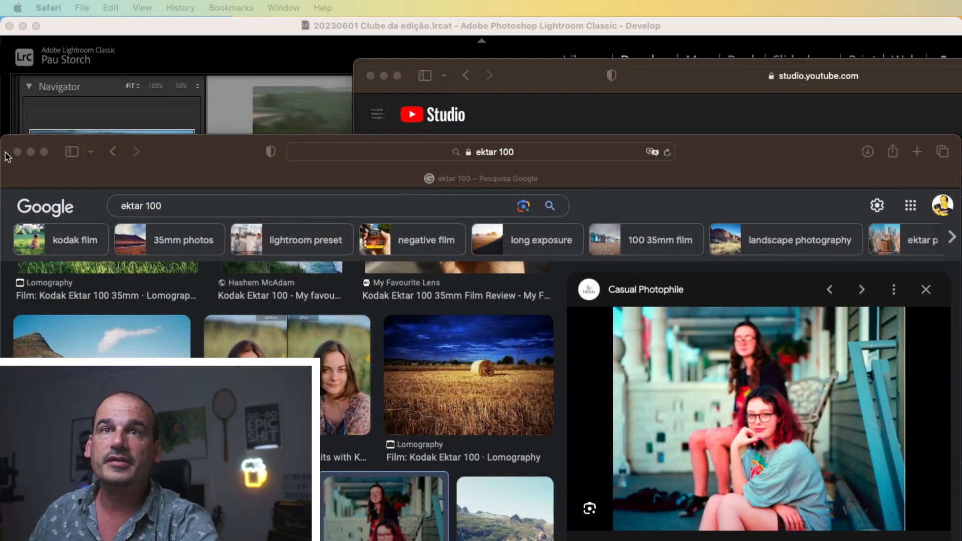
# - Switch to Lightroom Classic and open the red Porsche track photo for developing
pyautogui.click(17, 152)
pyautogui.click(339, 278)
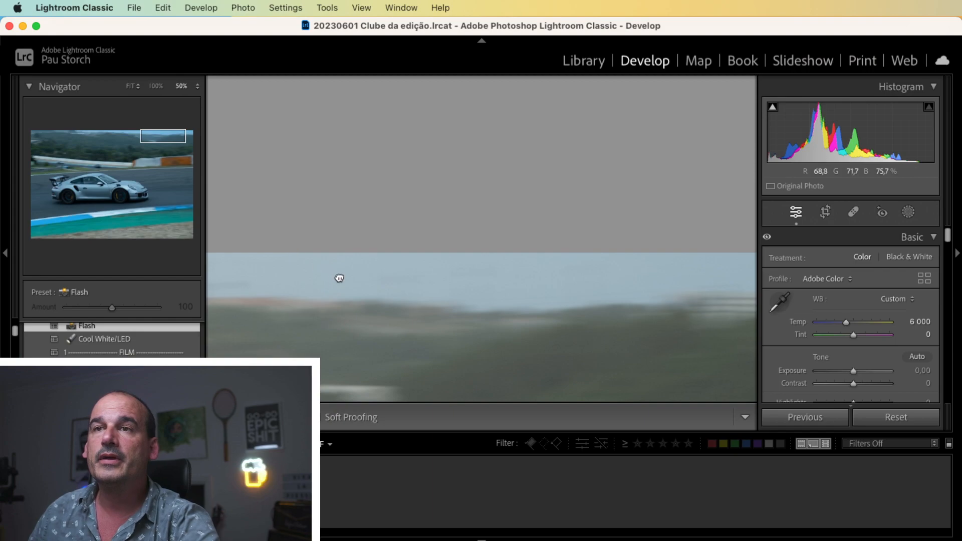
pyautogui.click(340, 278)
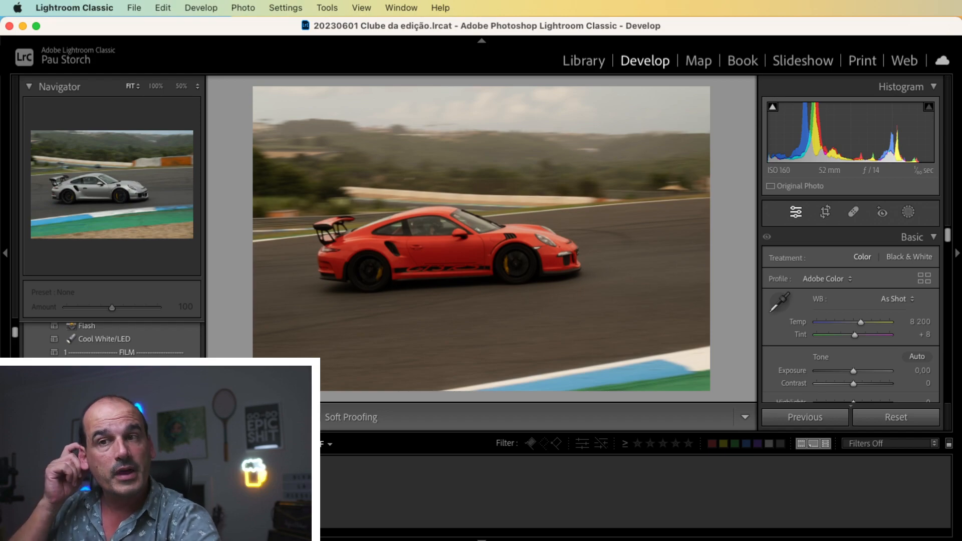
pyautogui.click(195, 491)
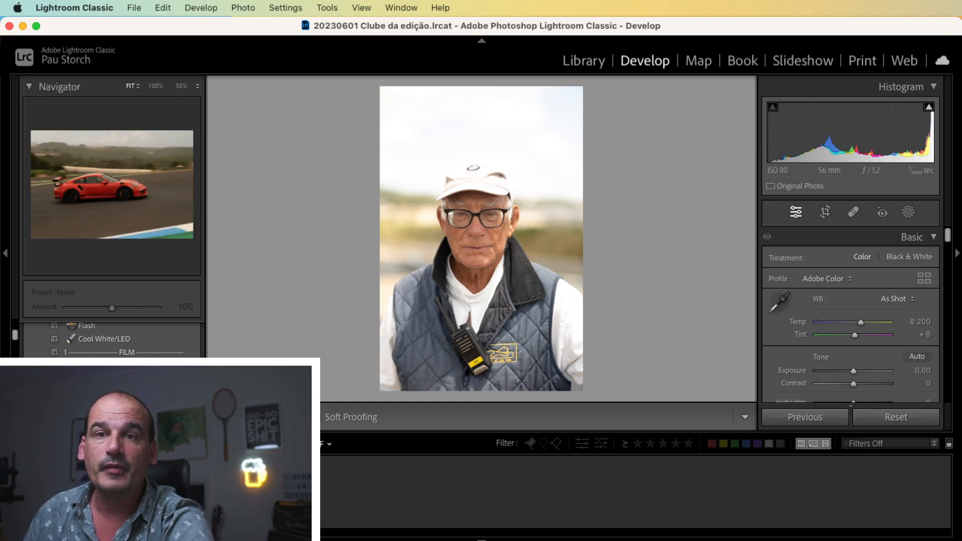
pyautogui.click(201, 491)
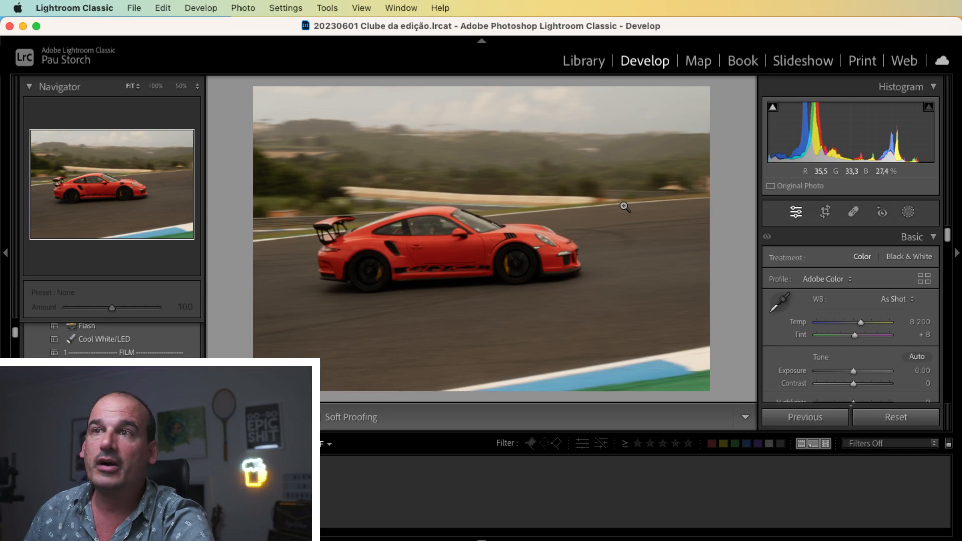
# - Examine the red car's door and rear wing up close and look through the white balance presets
pyautogui.click(480, 214)
pyautogui.moveTo(429, 264); pyautogui.dragTo(688, 162)
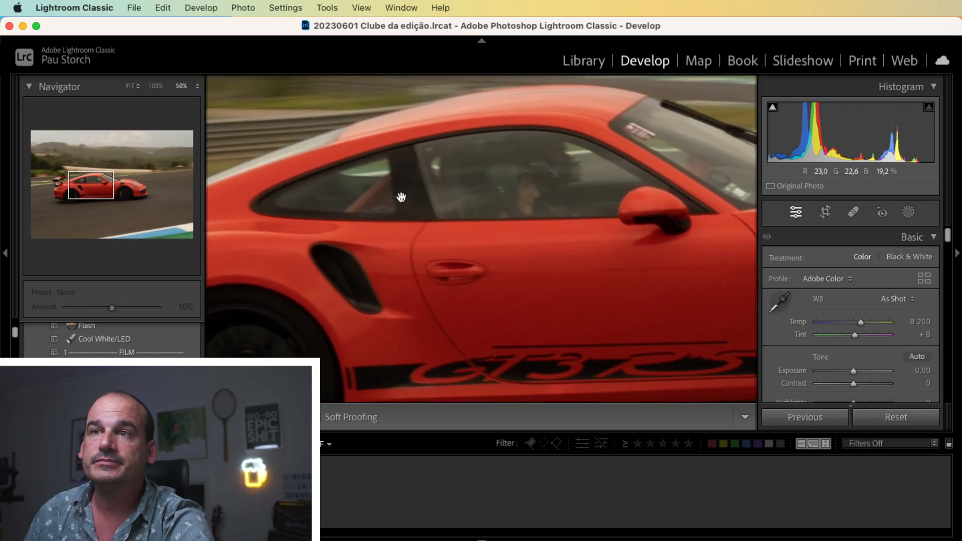
pyautogui.moveTo(401, 197); pyautogui.dragTo(675, 196)
pyautogui.moveTo(484, 173); pyautogui.dragTo(549, 174)
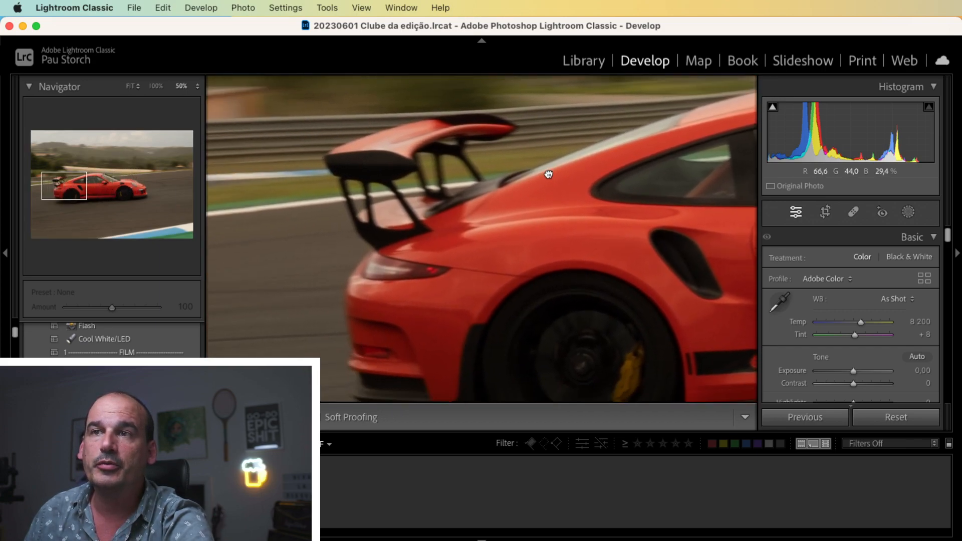
pyautogui.click(549, 174)
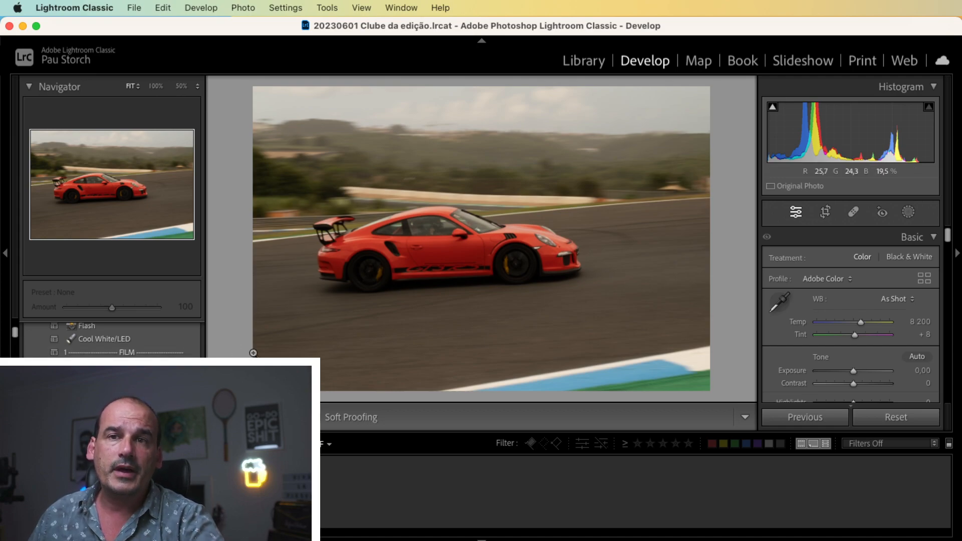
pyautogui.scroll(4, 188, 355)
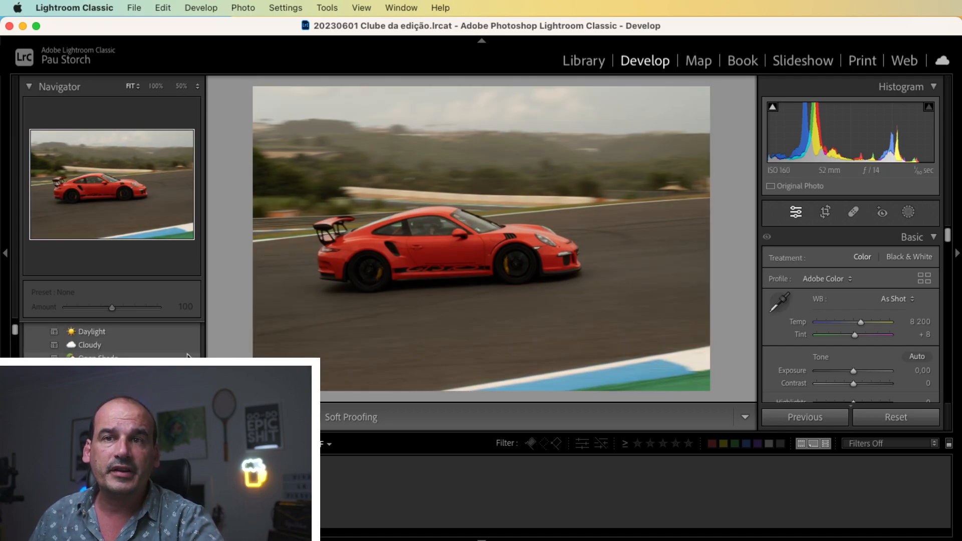
pyautogui.scroll(-1, 189, 355)
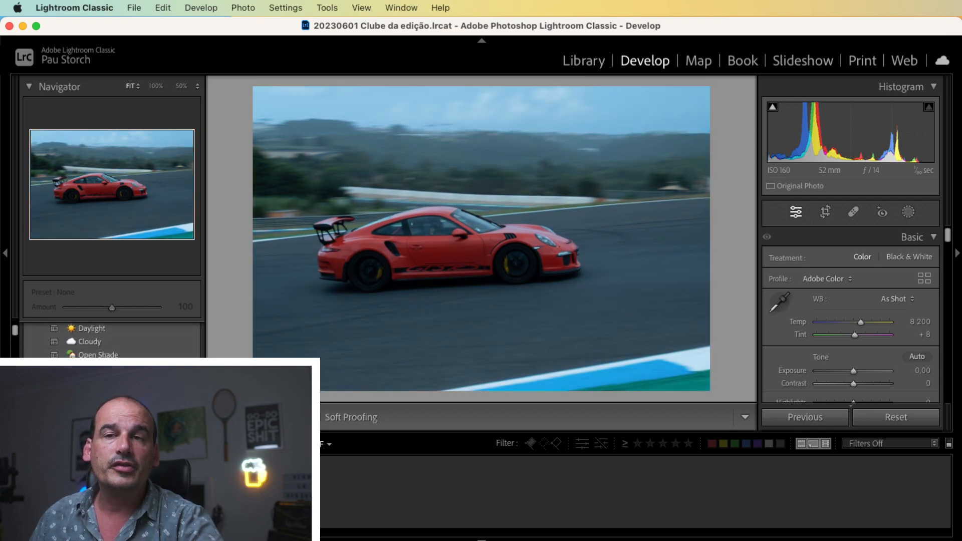
# - Set the white balance to 6 700 with tint +10 by sampling the cloudy sky as the neutral target
pyautogui.moveTo(860, 323); pyautogui.dragTo(840, 328)
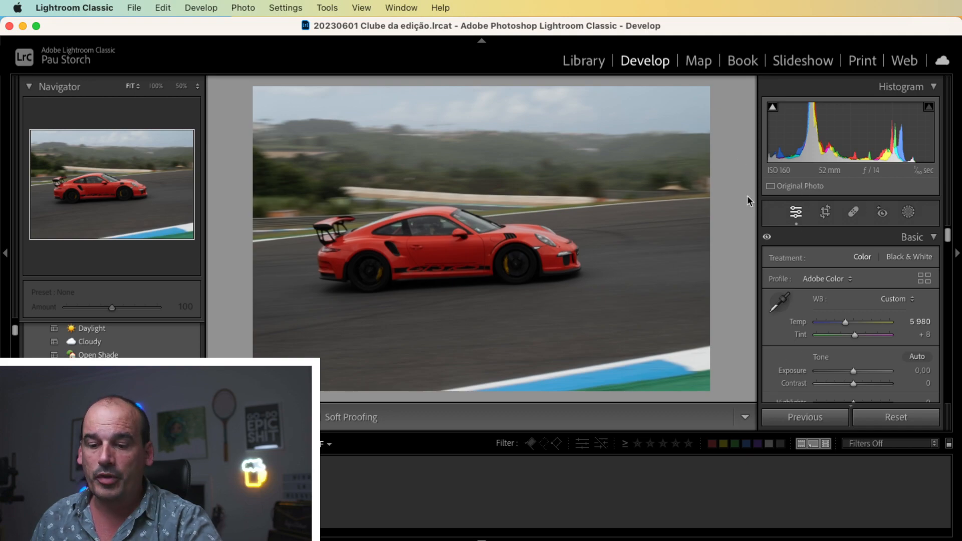
pyautogui.press('w')
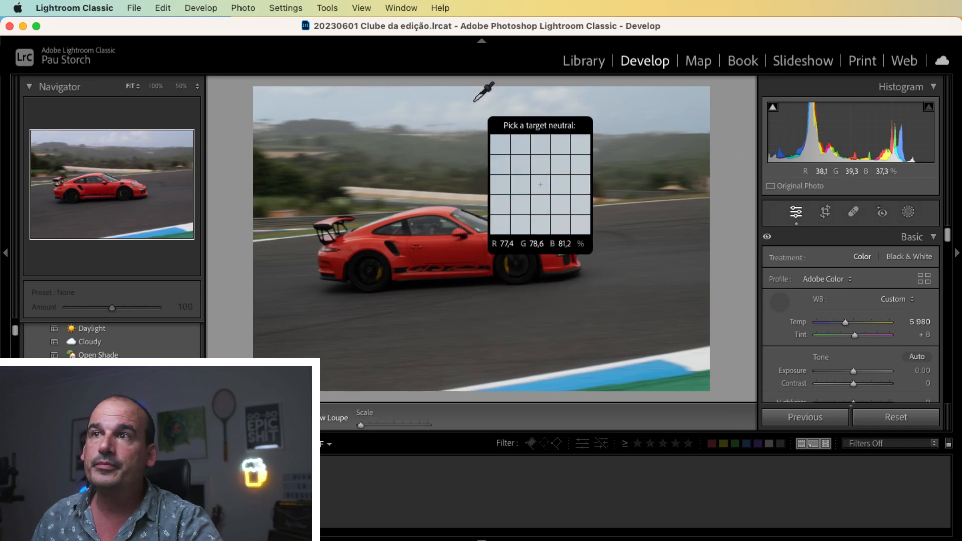
pyautogui.click(458, 112)
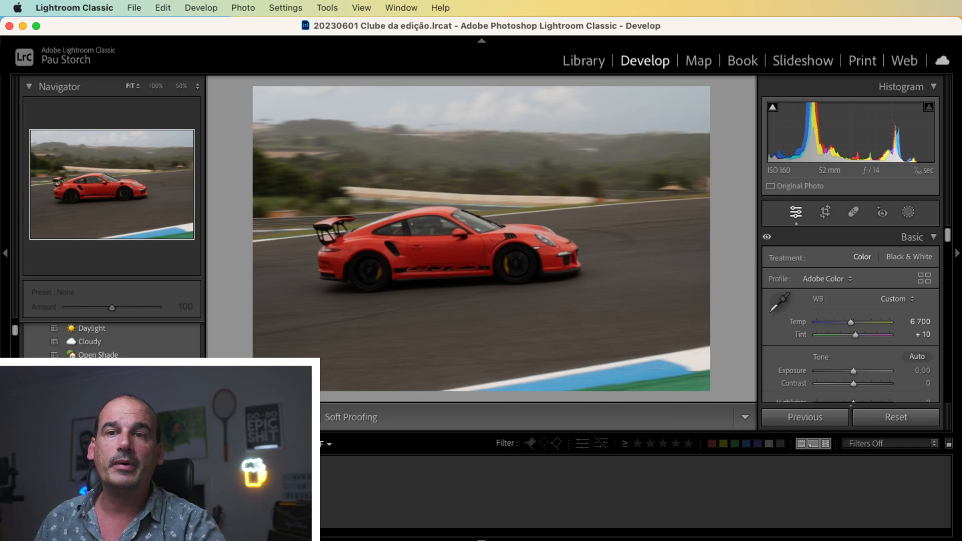
pyautogui.click(477, 249)
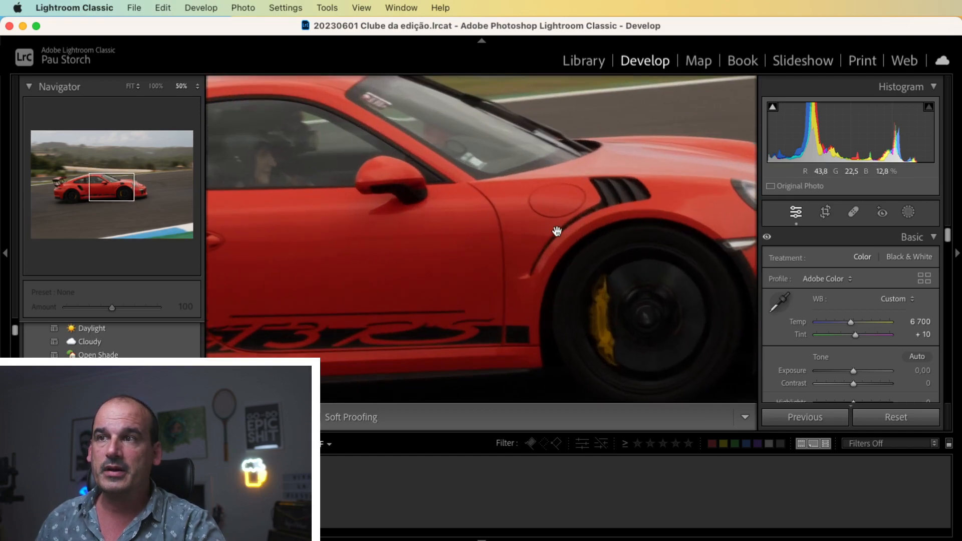
pyautogui.moveTo(558, 230); pyautogui.dragTo(678, 409)
pyautogui.moveTo(579, 175); pyautogui.dragTo(502, 434)
pyautogui.moveTo(563, 204); pyautogui.dragTo(499, 275)
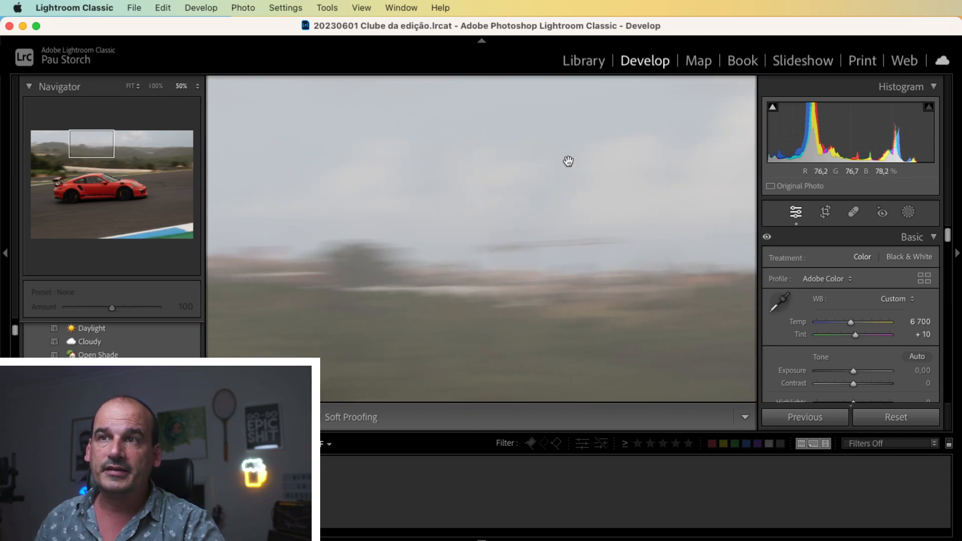
pyautogui.click(440, 166)
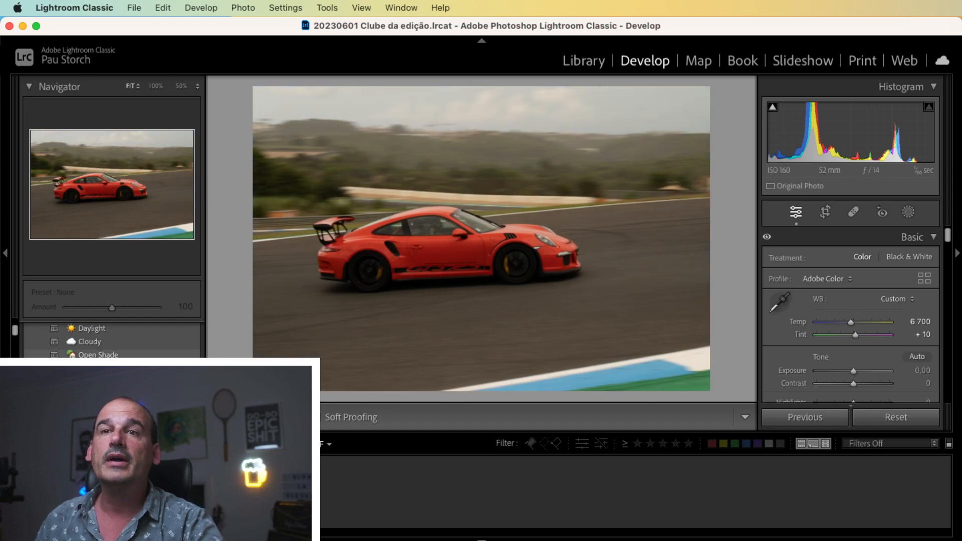
# - Apply the 1a. Ektar 100 film preset to the red car photo
pyautogui.scroll(-3, 115, 346)
pyautogui.scroll(-5, 116, 341)
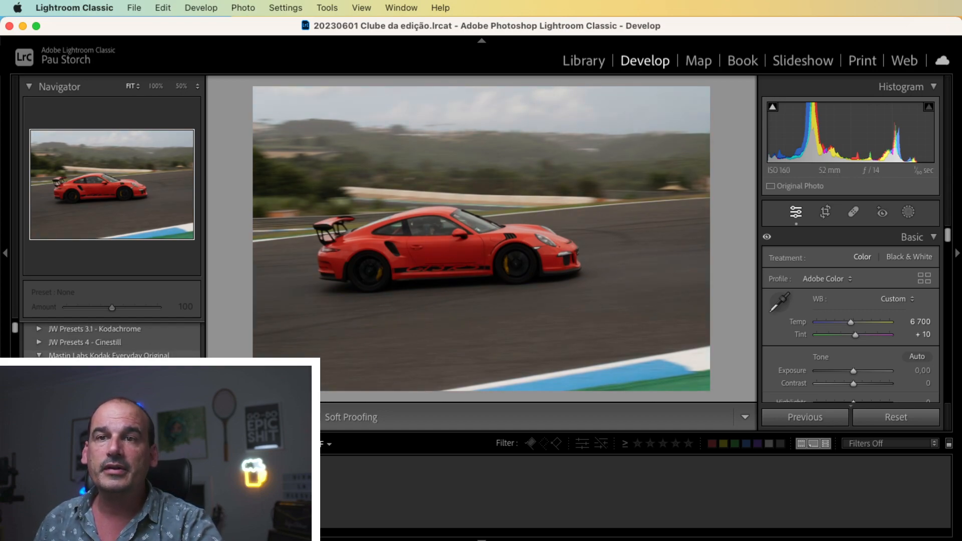
pyautogui.scroll(6, 93, 351)
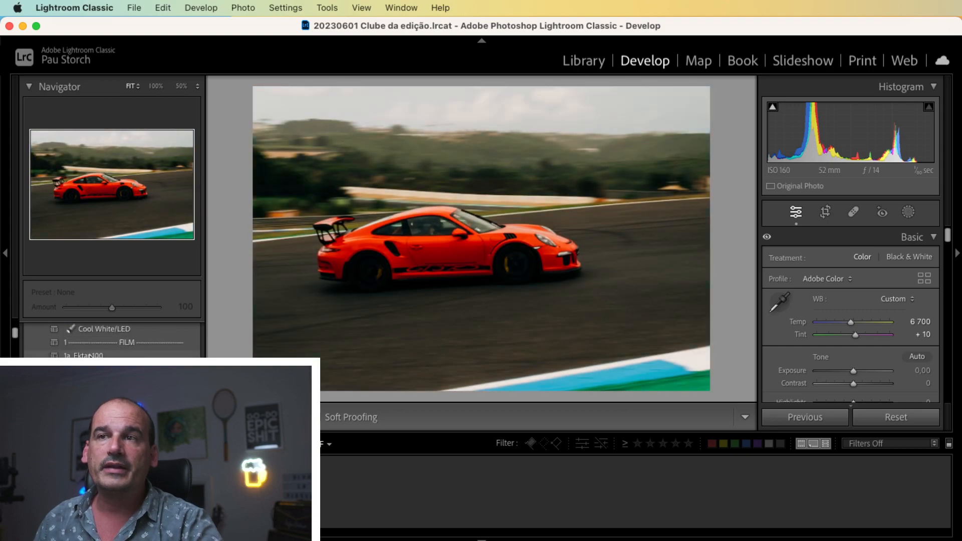
pyautogui.click(90, 355)
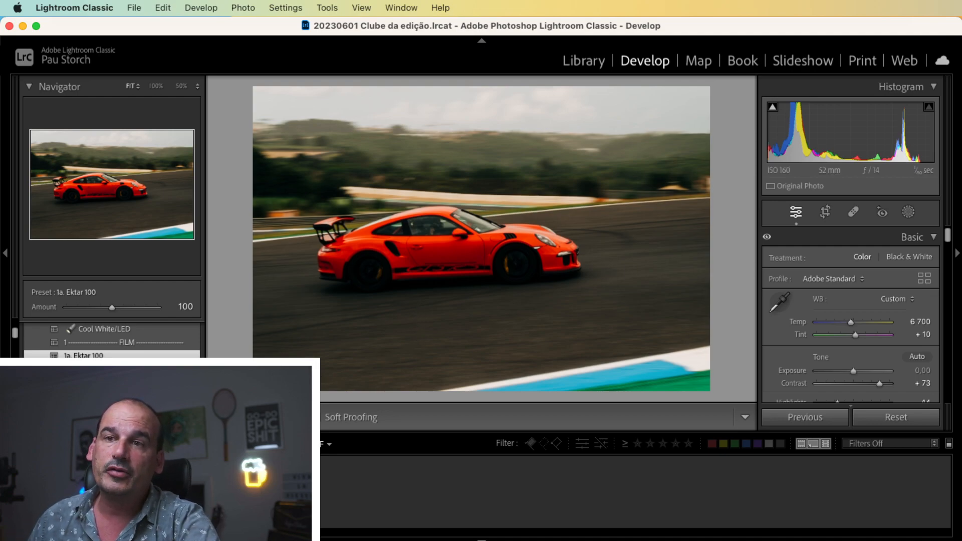
# - Compare the photo before and after side by side and cool its temperature to 4 585
pyautogui.press('y')
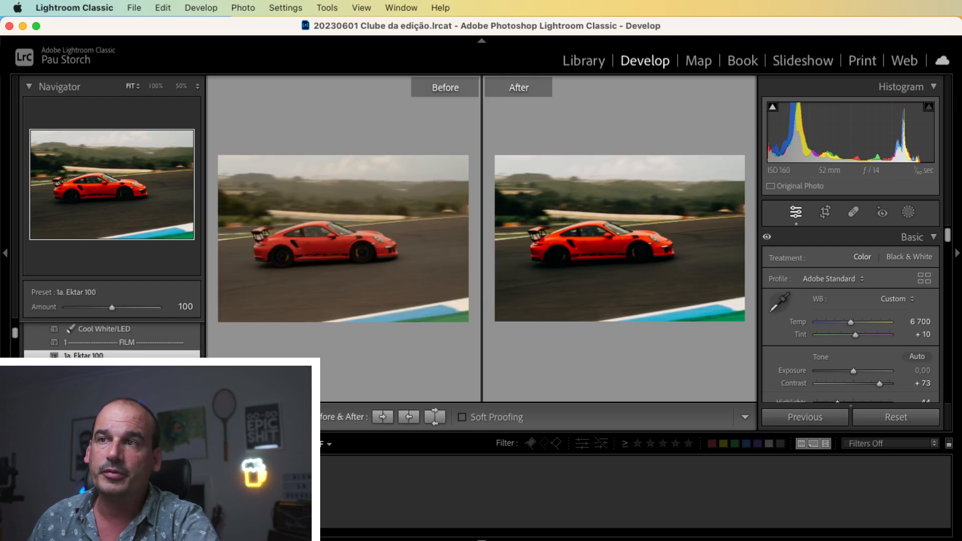
pyautogui.moveTo(539, 281); pyautogui.dragTo(611, 273)
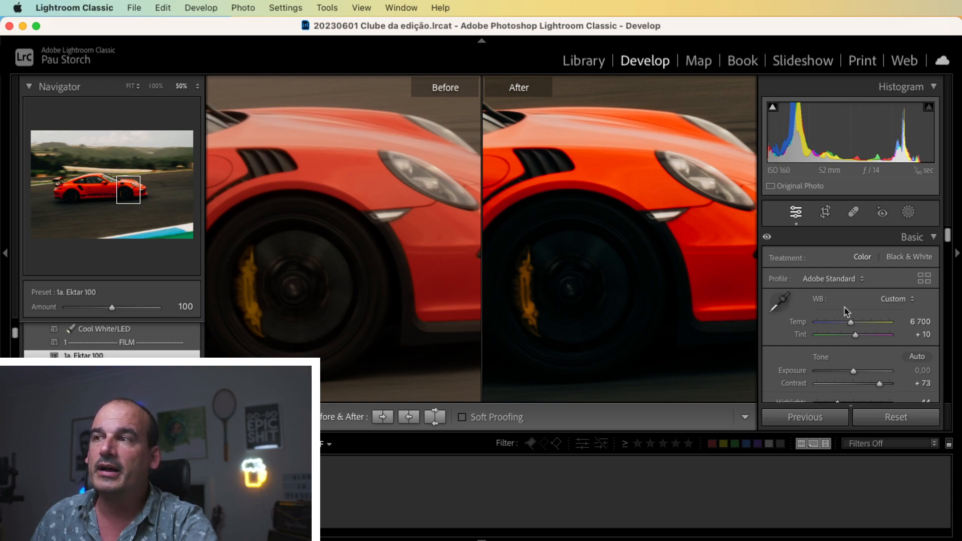
pyautogui.moveTo(851, 321); pyautogui.dragTo(838, 325)
pyautogui.click(645, 248)
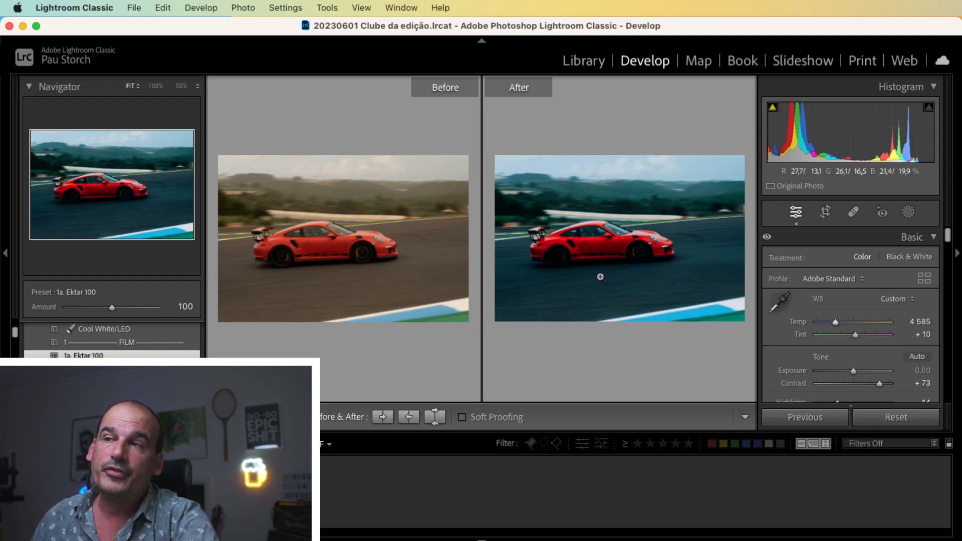
pyautogui.click(224, 417)
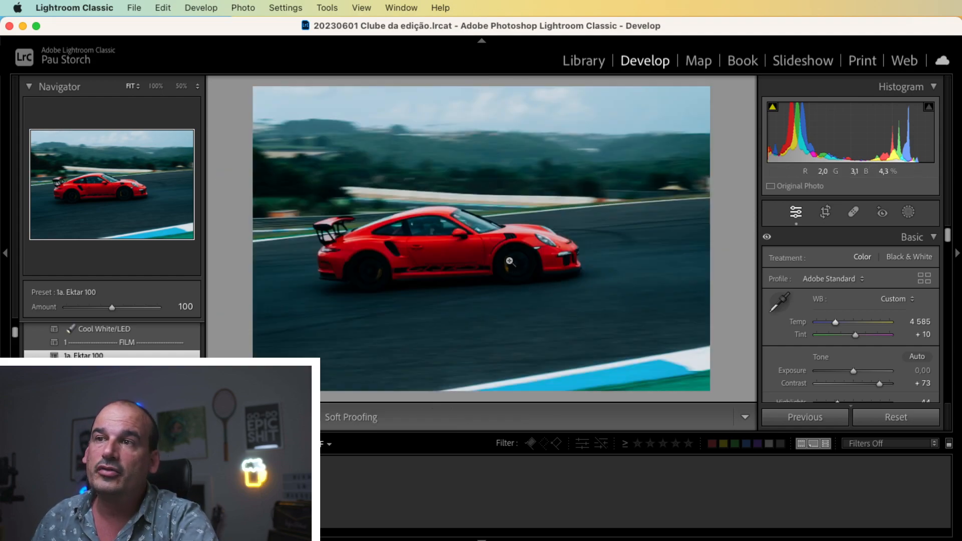
# - Reduce the photo's contrast to +16 and set its temperature to 5 126
pyautogui.click(515, 253)
pyautogui.moveTo(466, 307); pyautogui.dragTo(438, 230)
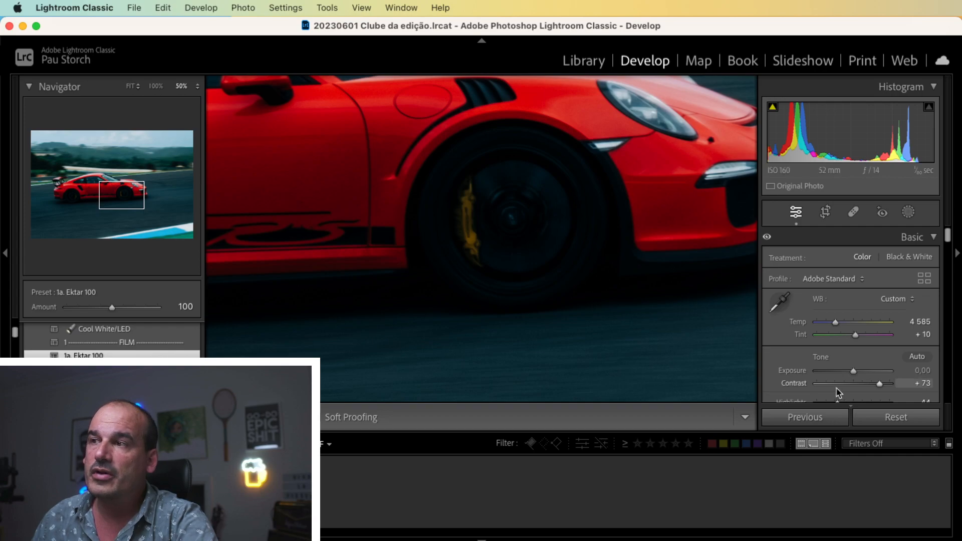
pyautogui.moveTo(880, 390); pyautogui.dragTo(851, 390)
pyautogui.click(402, 287)
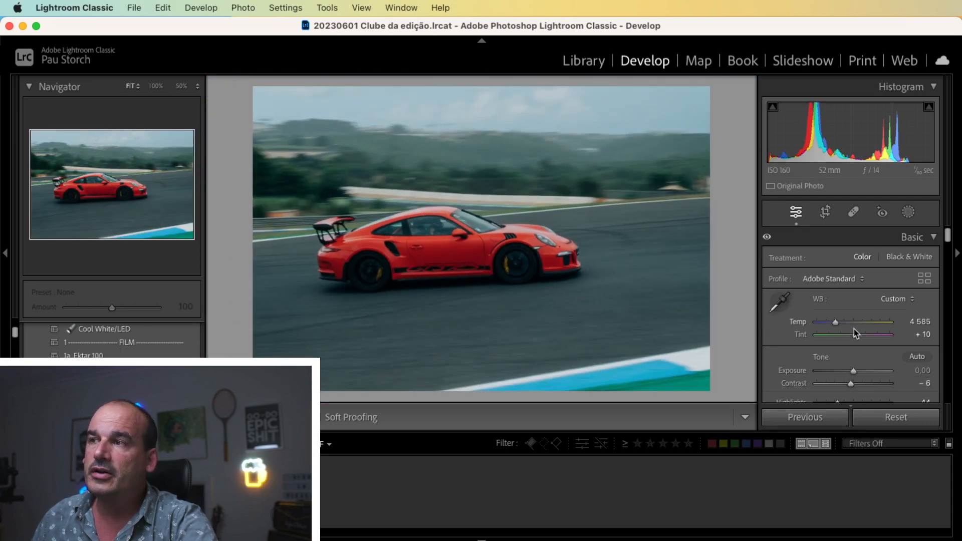
pyautogui.moveTo(836, 325); pyautogui.dragTo(835, 325)
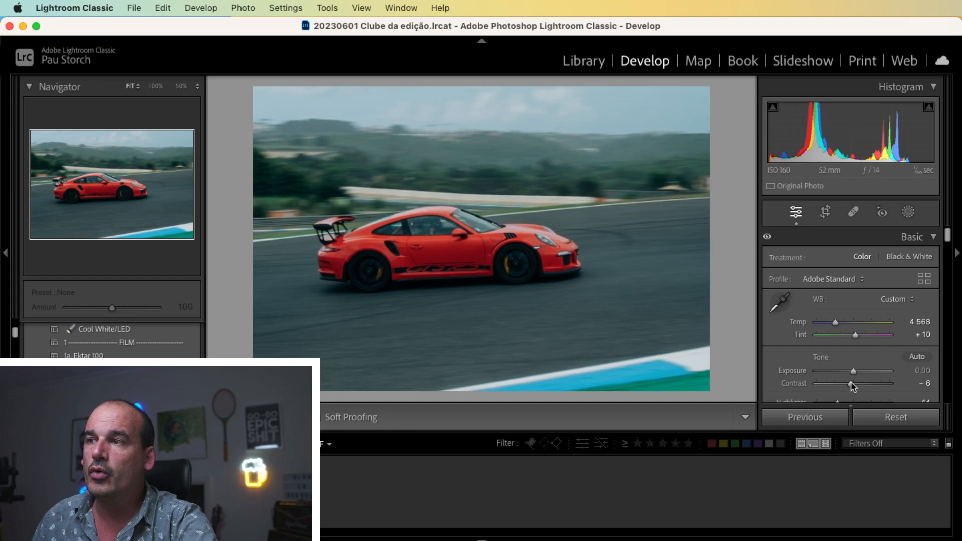
pyautogui.moveTo(851, 385)
pyautogui.mouseDown()
pyautogui.moveTo(882, 385)
pyautogui.moveTo(859, 384)
pyautogui.mouseUp()
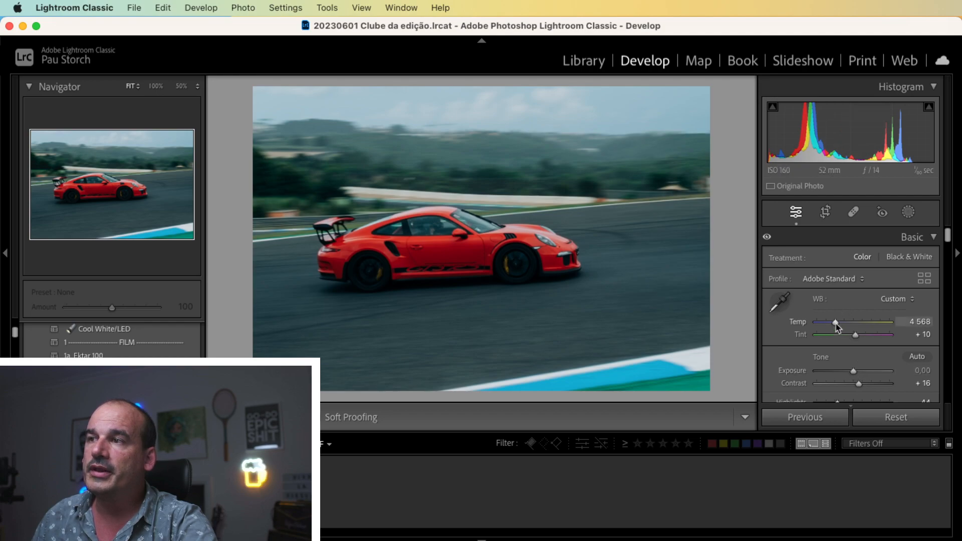
pyautogui.moveTo(836, 323); pyautogui.dragTo(841, 323)
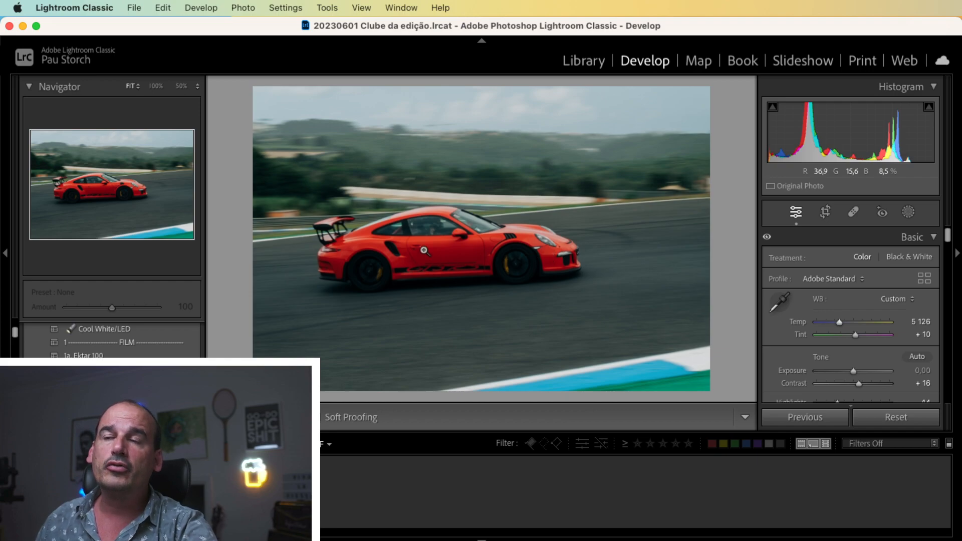
pyautogui.click(441, 265)
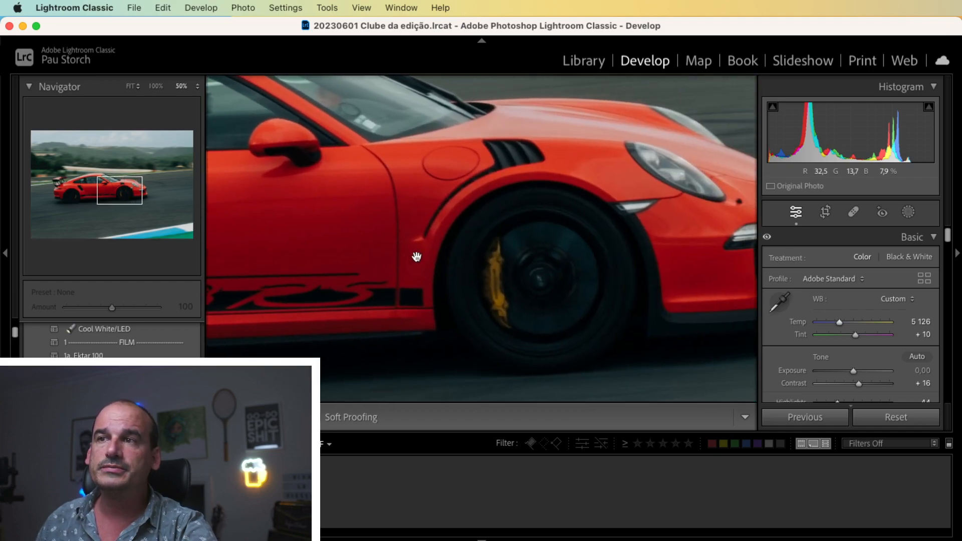
# - Create a brush mask with Shadows at 25 and paint over the dark rim and brake caliper of the front wheel
pyautogui.moveTo(481, 228); pyautogui.dragTo(437, 228)
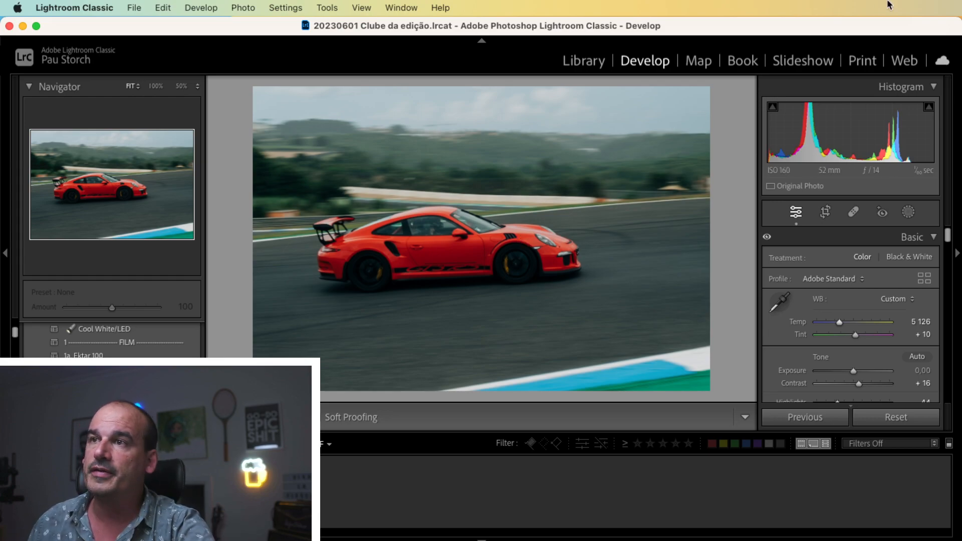
pyautogui.click(908, 212)
pyautogui.click(854, 212)
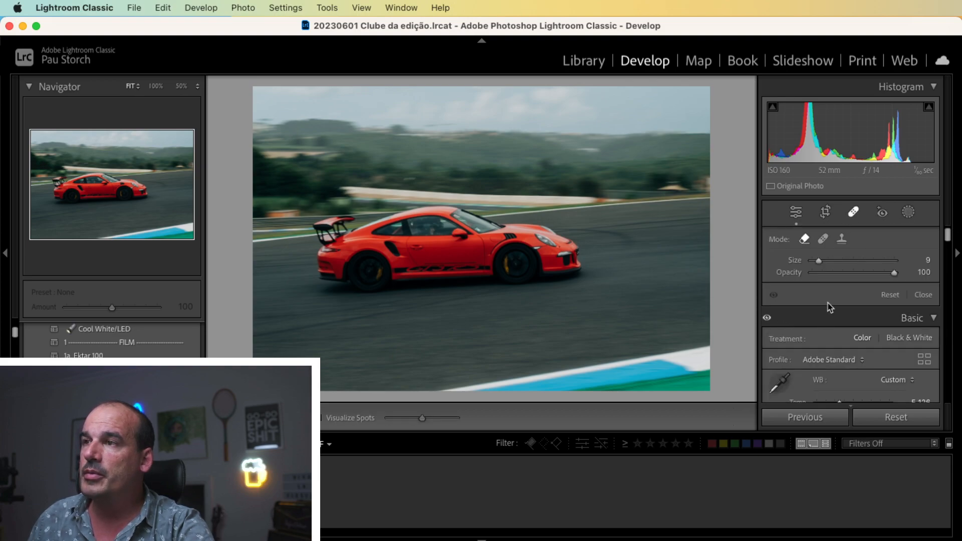
pyautogui.click(910, 213)
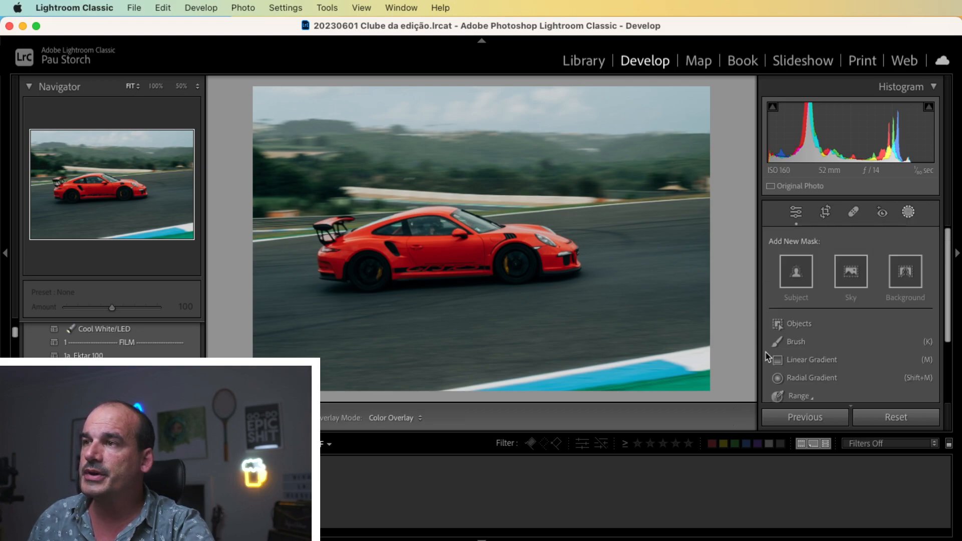
pyautogui.click(790, 343)
pyautogui.scroll(-2, 866, 343)
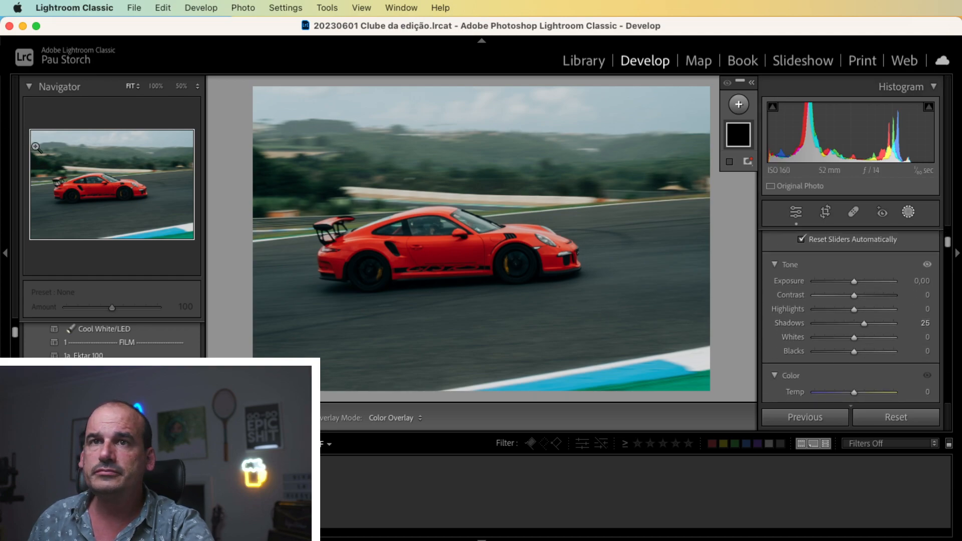
pyautogui.click(129, 194)
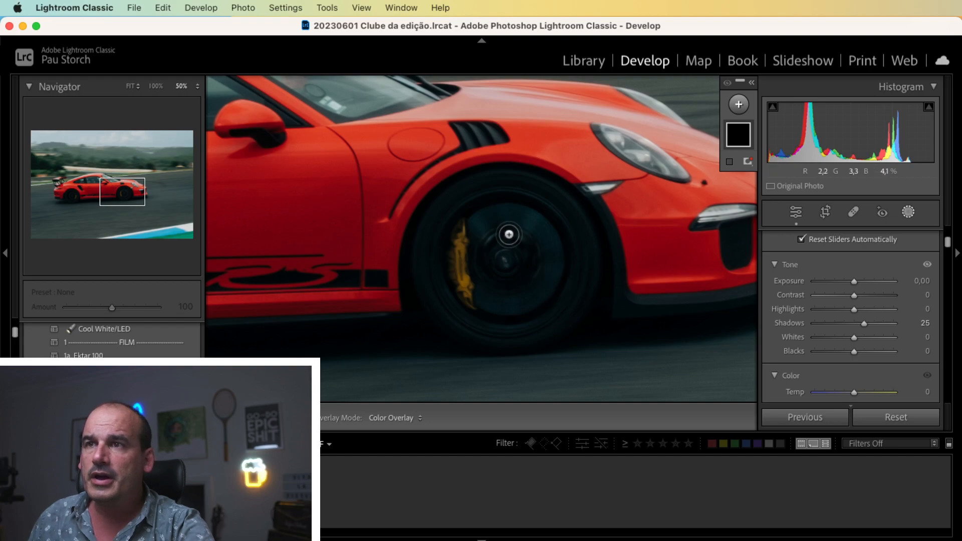
pyautogui.moveTo(475, 234)
pyautogui.mouseDown()
pyautogui.moveTo(490, 220)
pyautogui.moveTo(533, 225)
pyautogui.moveTo(551, 246)
pyautogui.moveTo(551, 274)
pyautogui.moveTo(533, 296)
pyautogui.moveTo(497, 300)
pyautogui.moveTo(469, 276)
pyautogui.moveTo(497, 297)
pyautogui.moveTo(536, 276)
pyautogui.moveTo(525, 215)
pyautogui.moveTo(465, 233)
pyautogui.moveTo(465, 243)
pyautogui.moveTo(461, 227)
pyautogui.moveTo(461, 280)
pyautogui.moveTo(468, 294)
pyautogui.moveTo(460, 229)
pyautogui.moveTo(475, 297)
pyautogui.moveTo(454, 246)
pyautogui.moveTo(469, 301)
pyautogui.mouseUp()
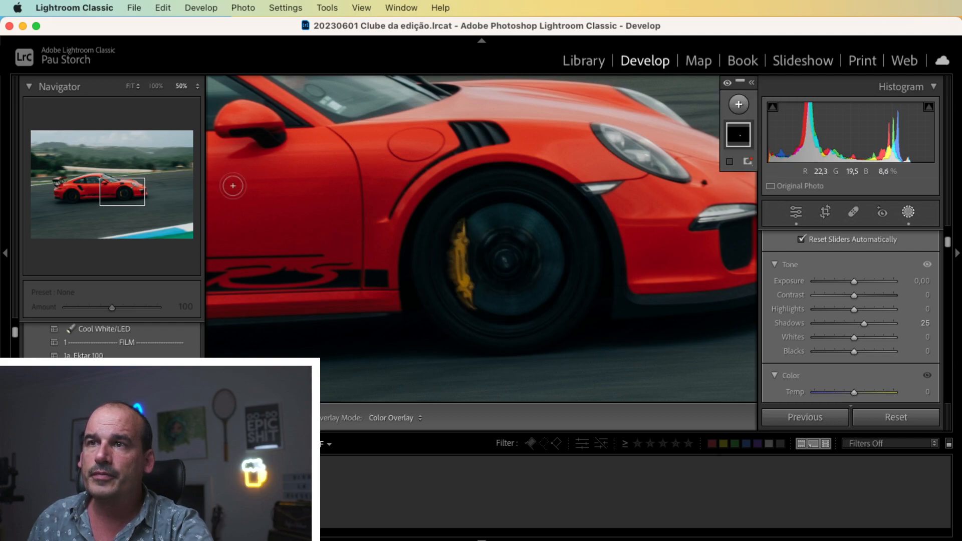
# - Paint the rear wheel's rim and brake caliper into the same brush mask, leave masking and show the whole photo
pyautogui.moveTo(116, 192); pyautogui.dragTo(77, 194)
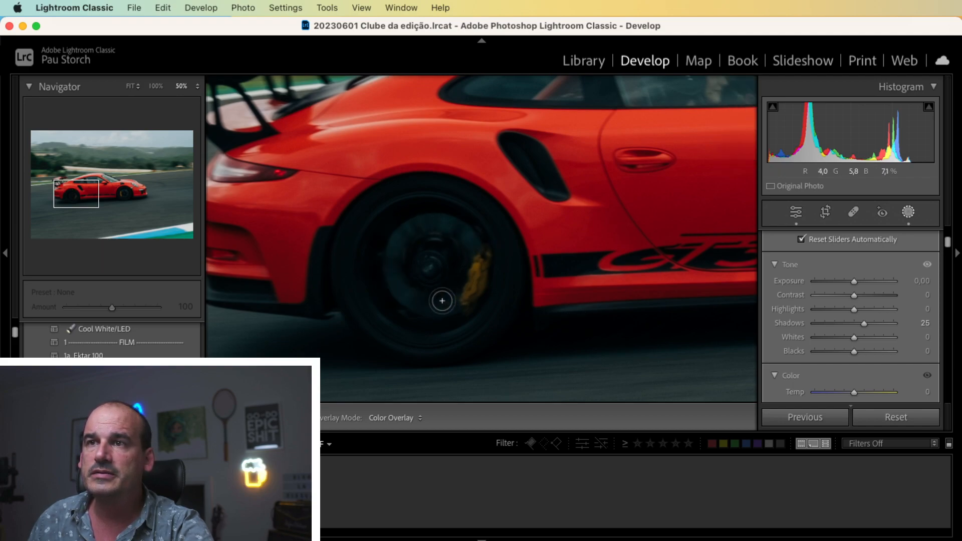
pyautogui.moveTo(465, 235)
pyautogui.mouseDown()
pyautogui.moveTo(455, 306)
pyautogui.moveTo(395, 229)
pyautogui.moveTo(457, 220)
pyautogui.moveTo(428, 204)
pyautogui.moveTo(359, 236)
pyautogui.moveTo(378, 324)
pyautogui.moveTo(486, 305)
pyautogui.moveTo(462, 205)
pyautogui.moveTo(442, 198)
pyautogui.mouseUp()
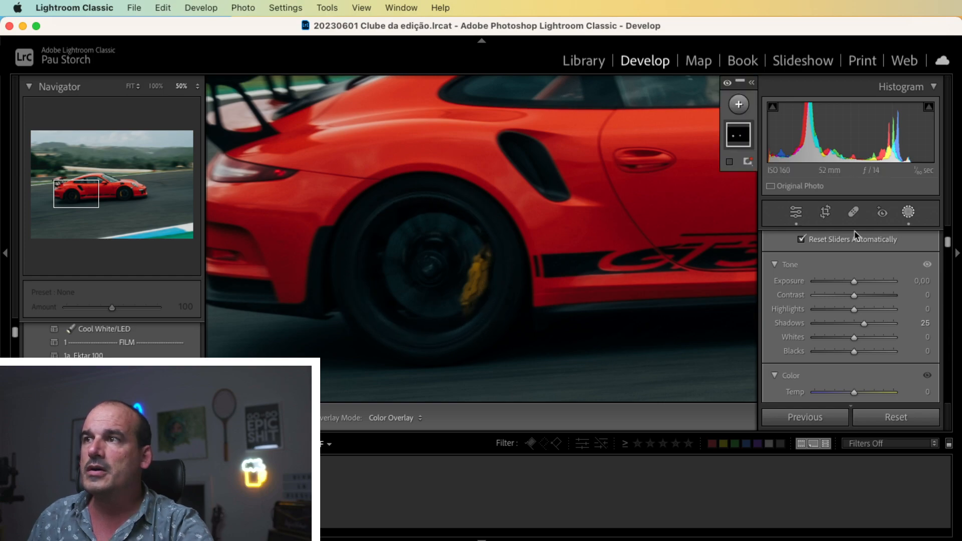
pyautogui.click(796, 212)
pyautogui.click(470, 258)
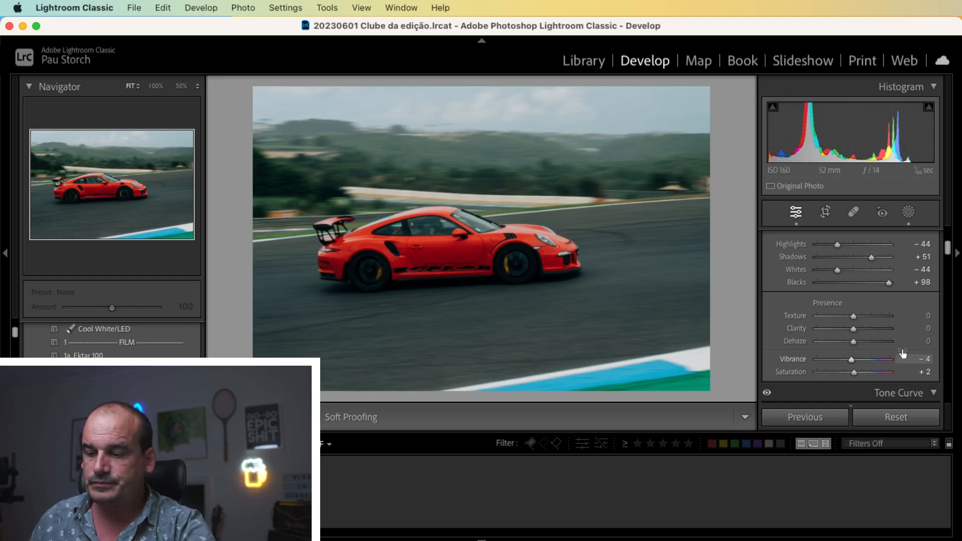
# - Check the photo's capture information and examine the car's bodywork, rear wheel and the asphalt close up
pyautogui.press('i')
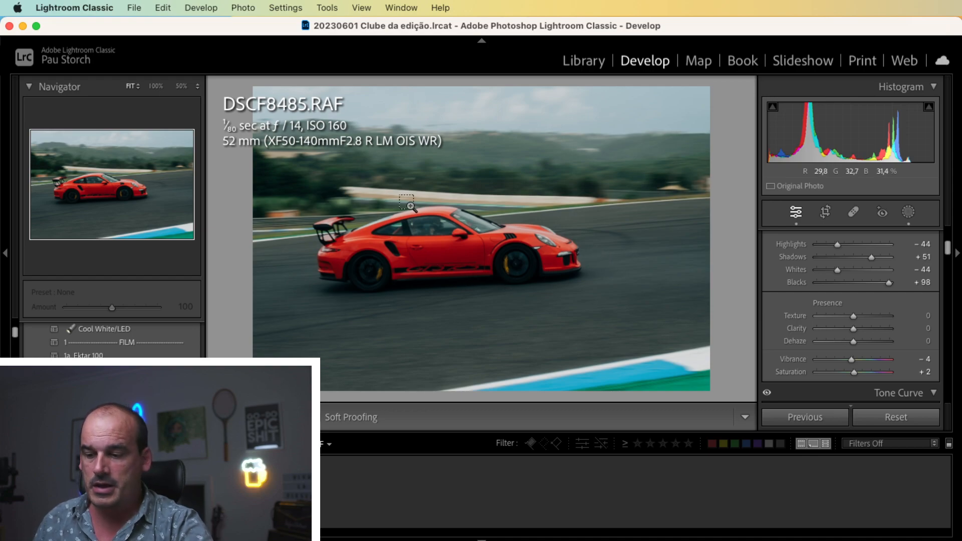
pyautogui.press('i')
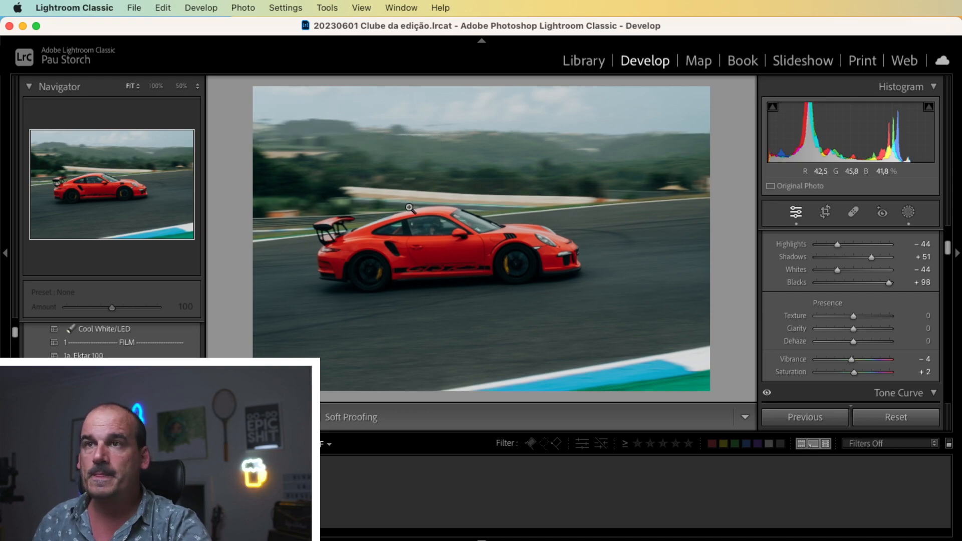
pyautogui.click(434, 253)
pyautogui.moveTo(604, 247); pyautogui.dragTo(464, 288)
pyautogui.moveTo(694, 279); pyautogui.dragTo(507, 167)
pyautogui.moveTo(404, 262); pyautogui.dragTo(635, 256)
pyautogui.moveTo(485, 207); pyautogui.dragTo(610, 228)
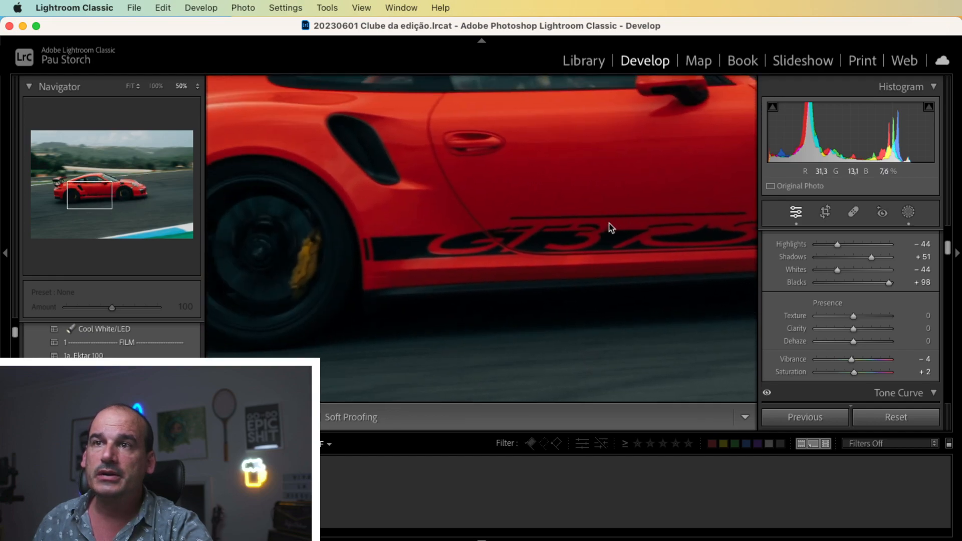
pyautogui.moveTo(411, 209); pyautogui.dragTo(622, 136)
pyautogui.moveTo(477, 355); pyautogui.dragTo(486, 275)
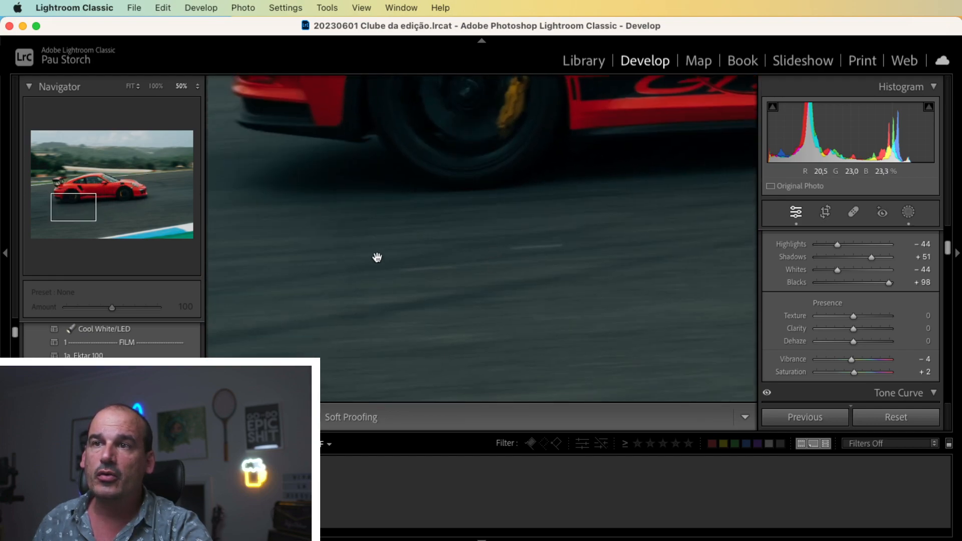
pyautogui.click(506, 254)
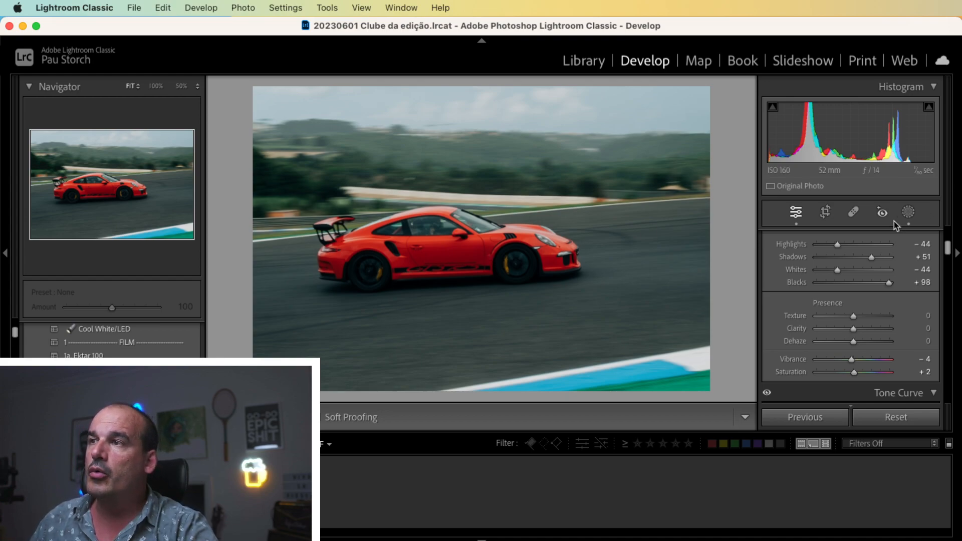
# - Add a new mask that automatically selects the car as the subject
pyautogui.click(908, 212)
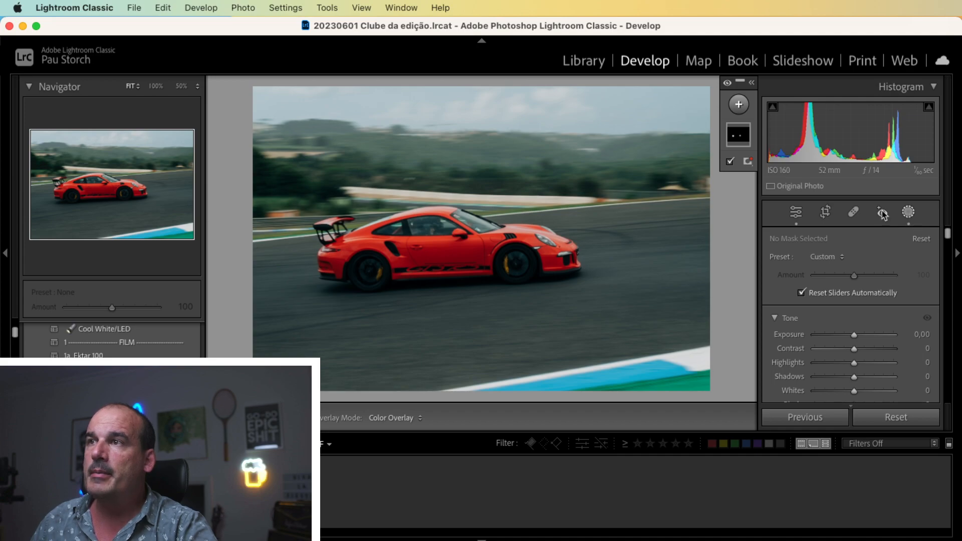
pyautogui.click(739, 104)
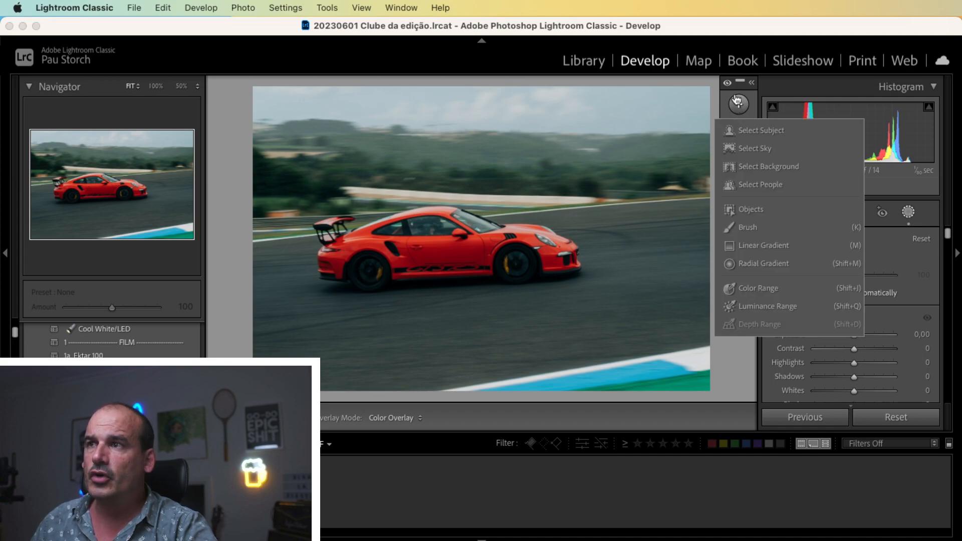
pyautogui.click(750, 131)
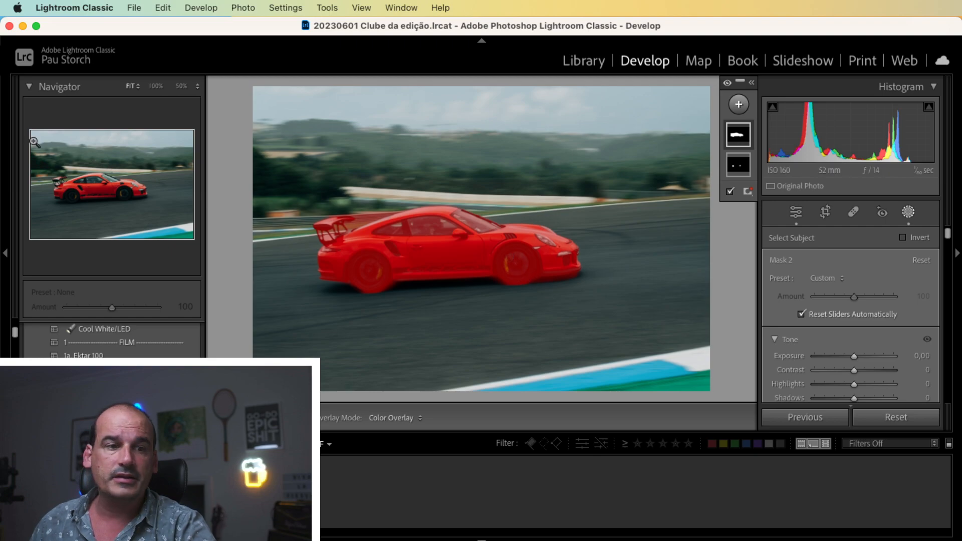
# - Expand the mask list and inspect the subject mask's edges around the front wheel and the car's roof
pyautogui.click(128, 203)
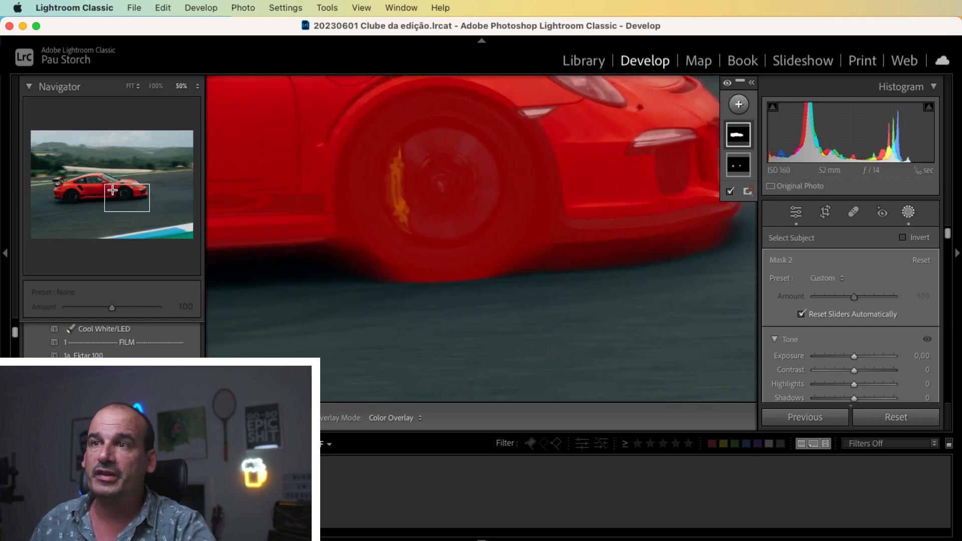
pyautogui.click(752, 82)
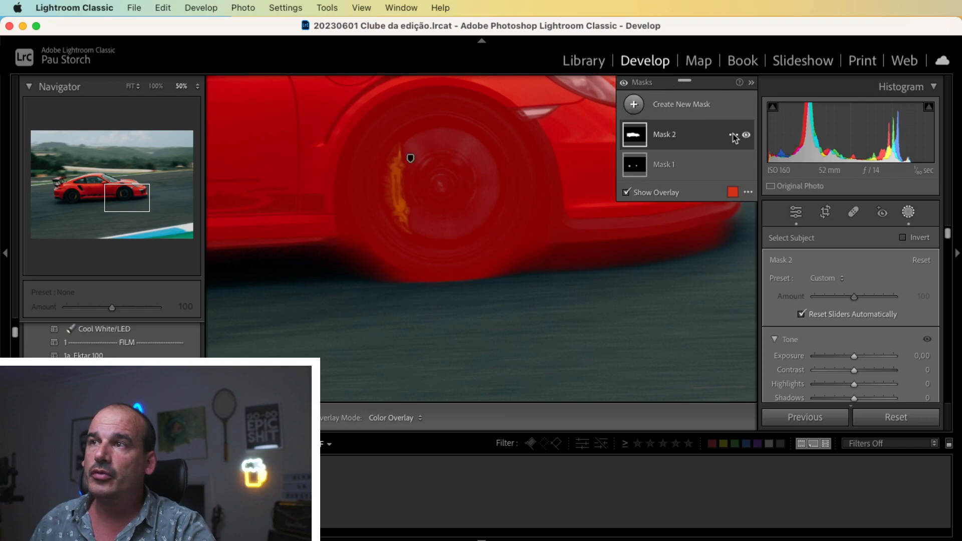
pyautogui.click(733, 136)
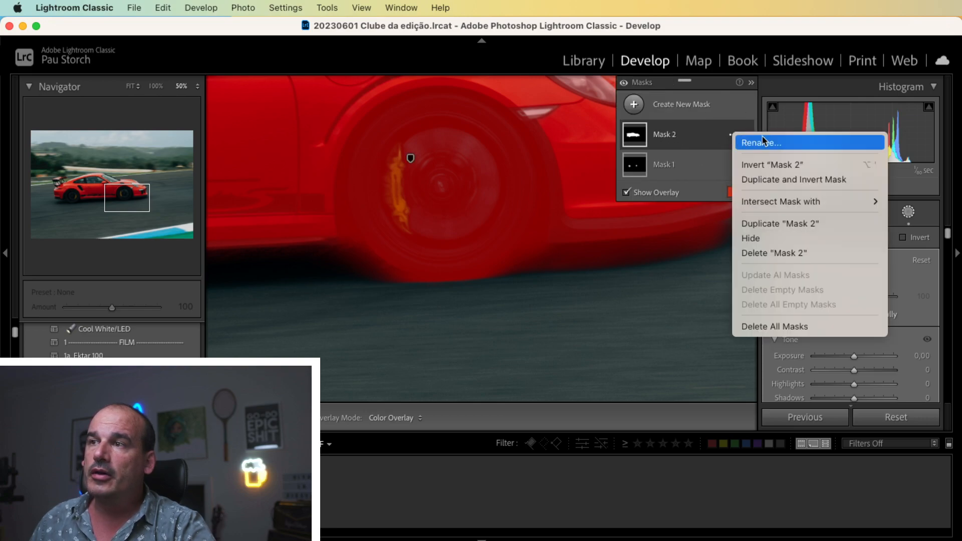
pyautogui.click(716, 135)
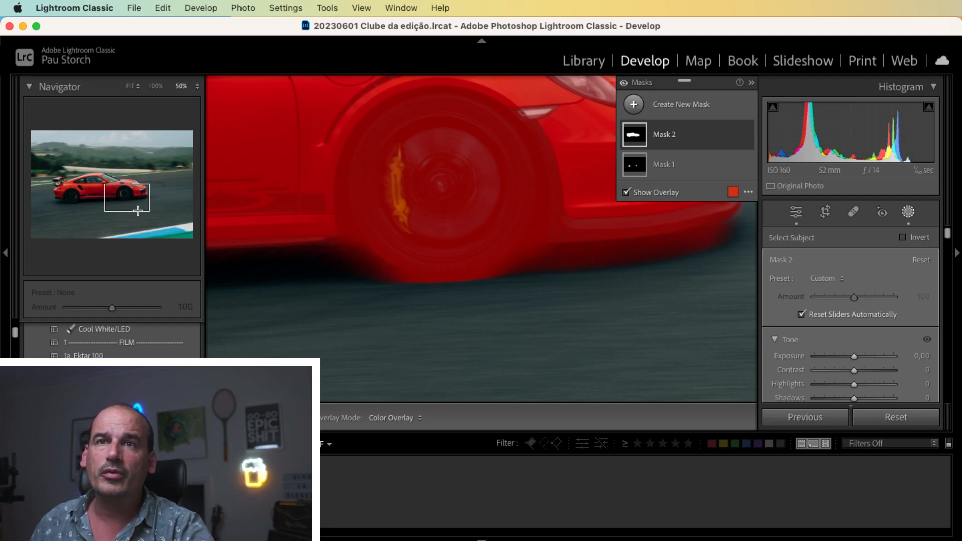
pyautogui.moveTo(138, 212); pyautogui.dragTo(83, 176)
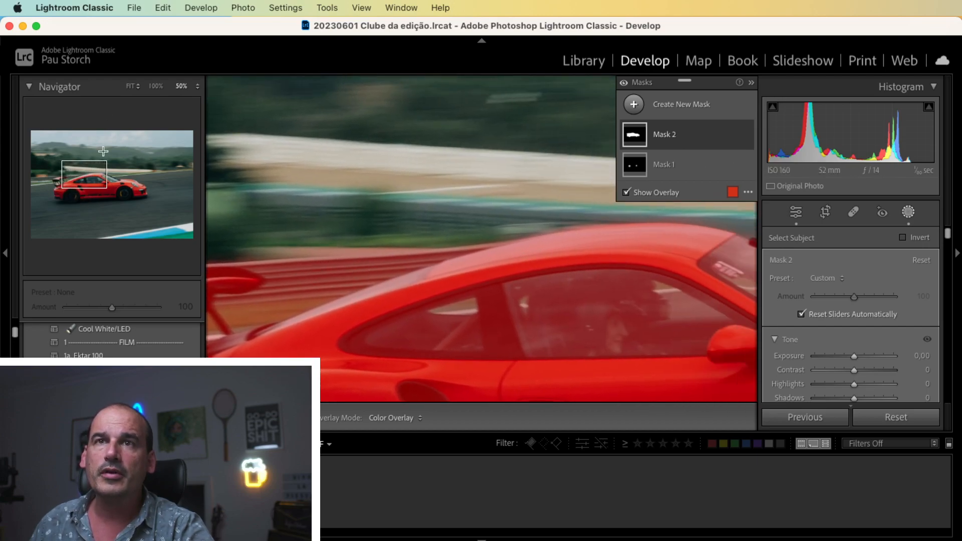
pyautogui.click(131, 86)
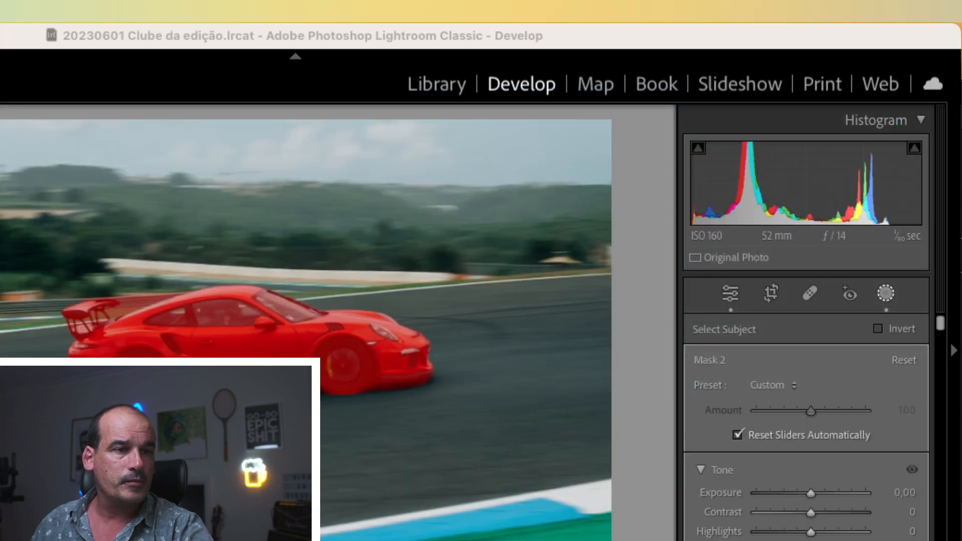
# - Invert the subject mask to cover the background, set its exposure to -0,41 and leave masking
pyautogui.click(878, 330)
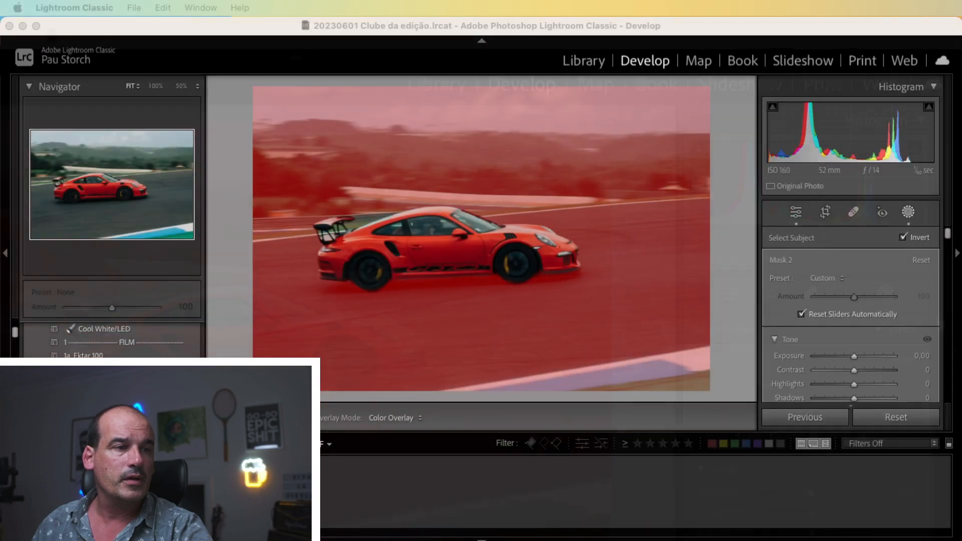
pyautogui.moveTo(860, 361); pyautogui.dragTo(852, 358)
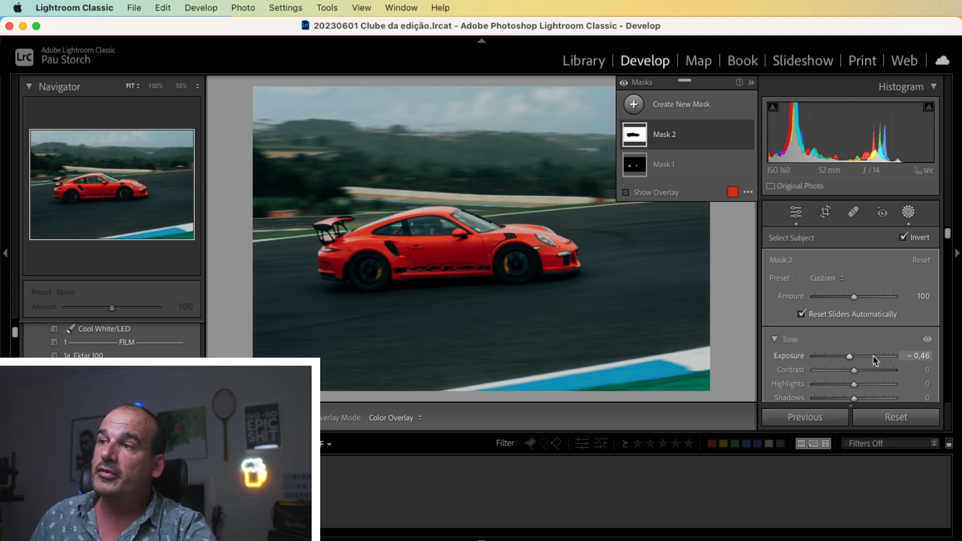
pyautogui.moveTo(851, 358); pyautogui.dragTo(850, 357)
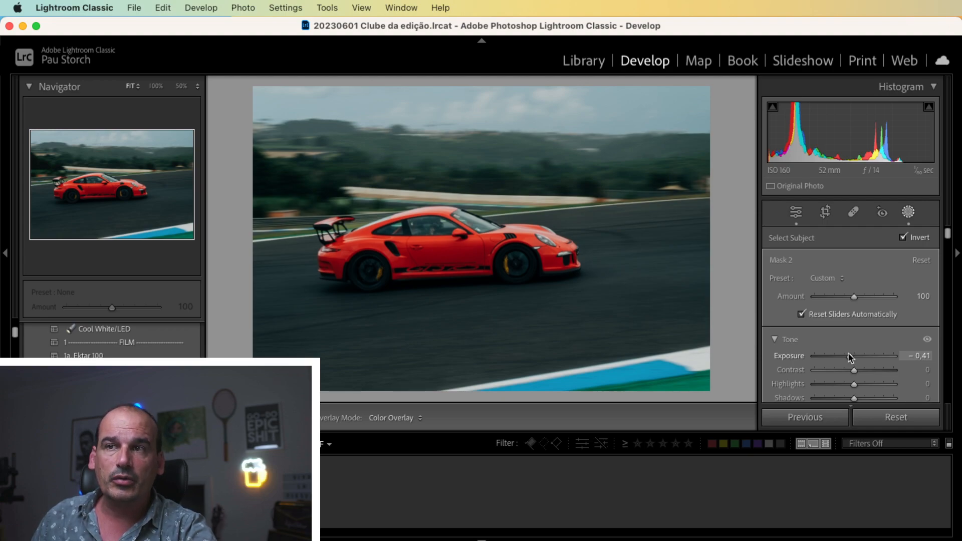
pyautogui.moveTo(852, 358); pyautogui.dragTo(850, 357)
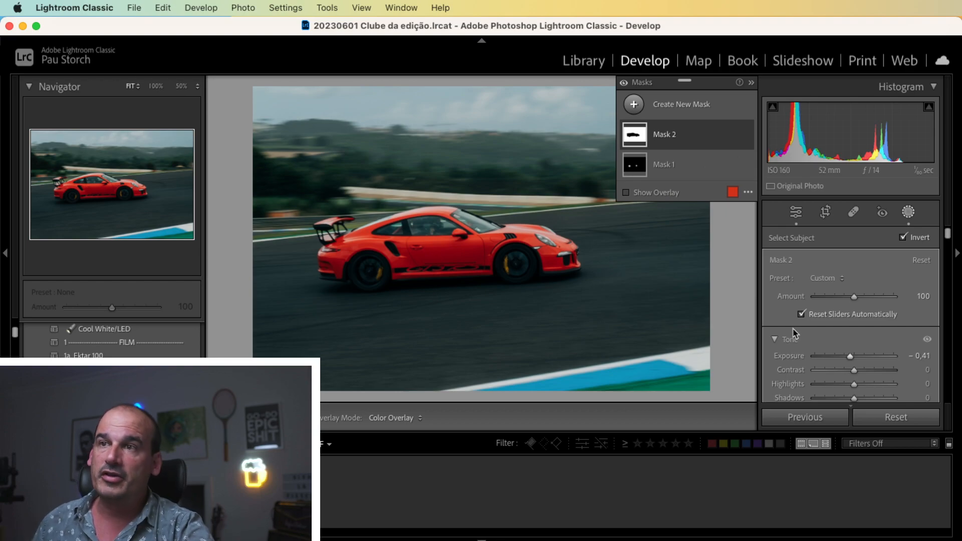
pyautogui.click(912, 214)
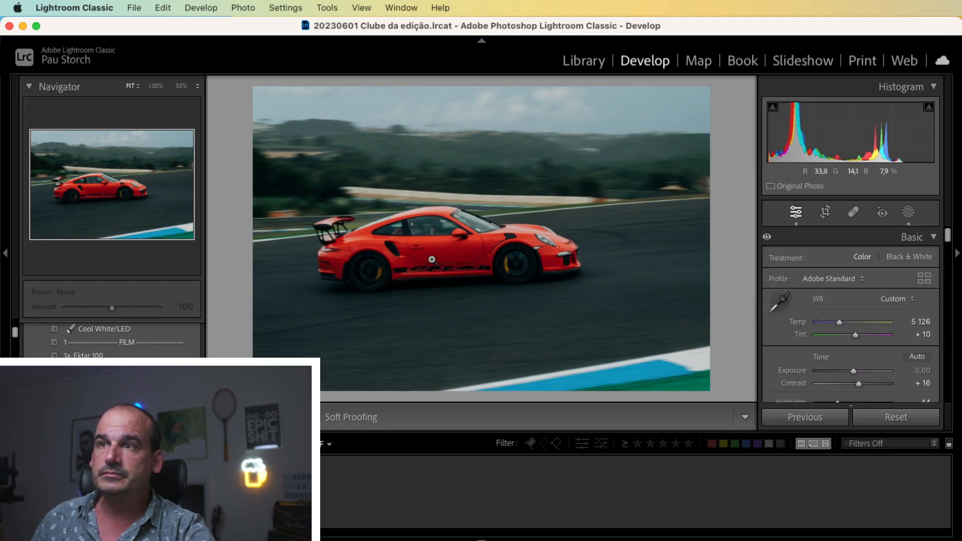
# - Inspect the car's side and rear wing against the darkened background close up, ending on the whole photo
pyautogui.click(508, 249)
pyautogui.moveTo(361, 256); pyautogui.dragTo(568, 294)
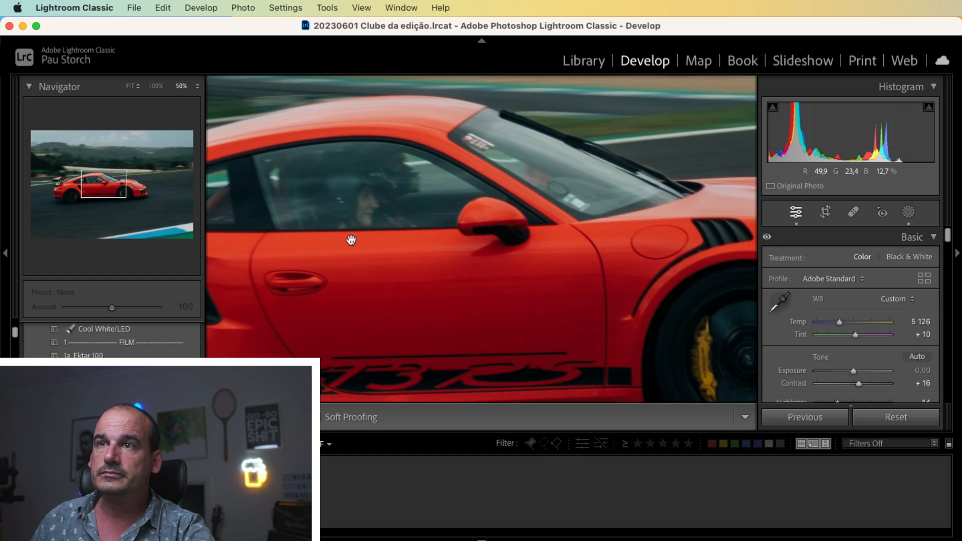
pyautogui.moveTo(351, 241); pyautogui.dragTo(556, 225)
pyautogui.moveTo(296, 186); pyautogui.dragTo(617, 249)
pyautogui.moveTo(401, 216); pyautogui.dragTo(530, 250)
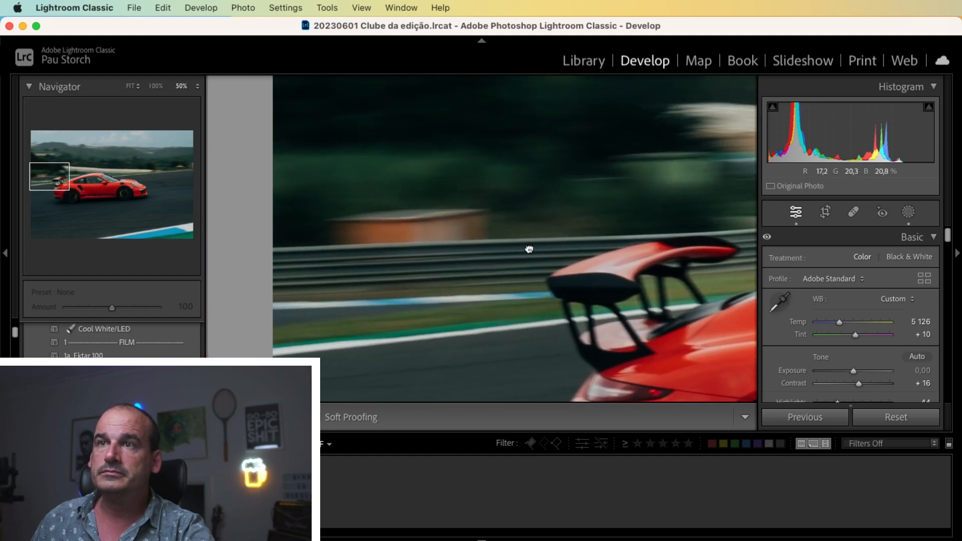
pyautogui.moveTo(591, 250); pyautogui.dragTo(380, 241)
pyautogui.click(503, 248)
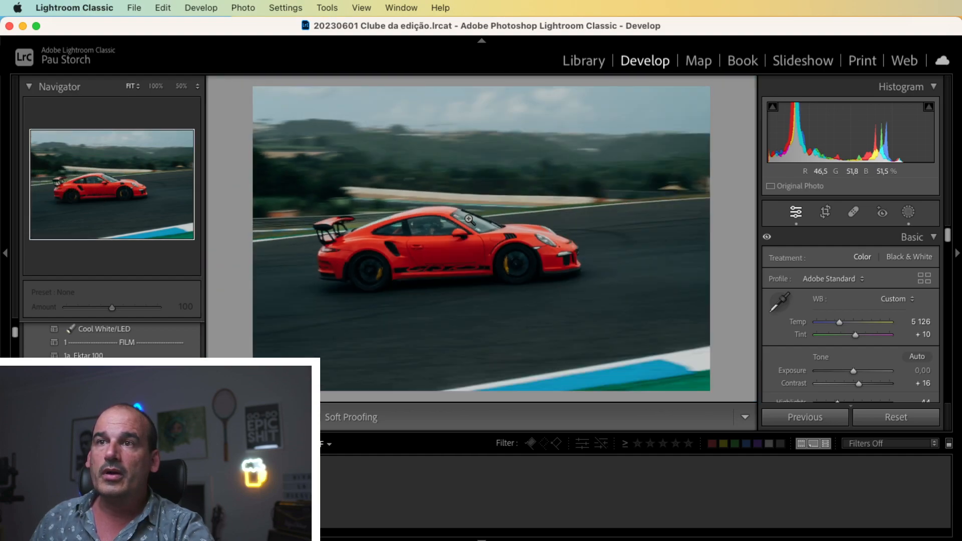
# - Crop the photo tighter around the car at the original aspect ratio, keeping the car near the centre of the frame
pyautogui.press('r')
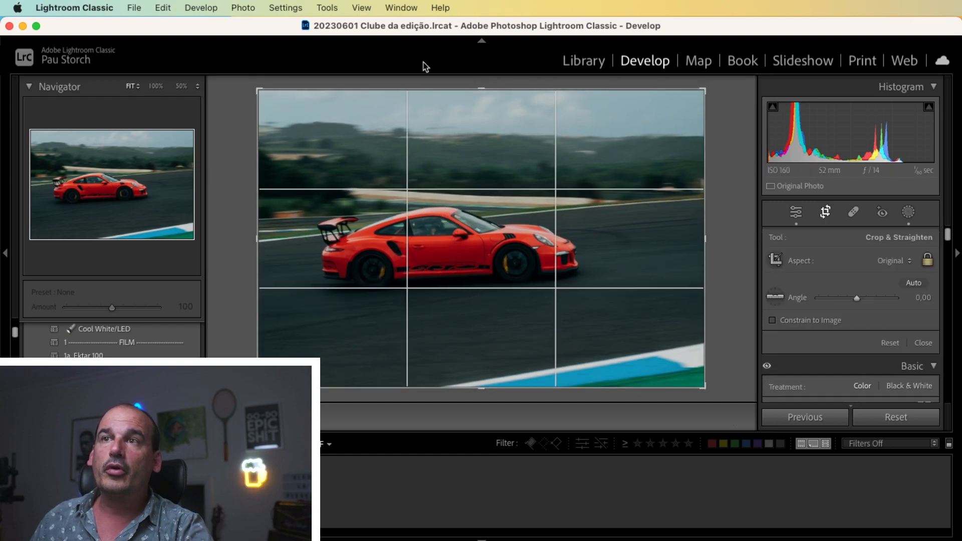
pyautogui.moveTo(424, 91); pyautogui.dragTo(424, 133)
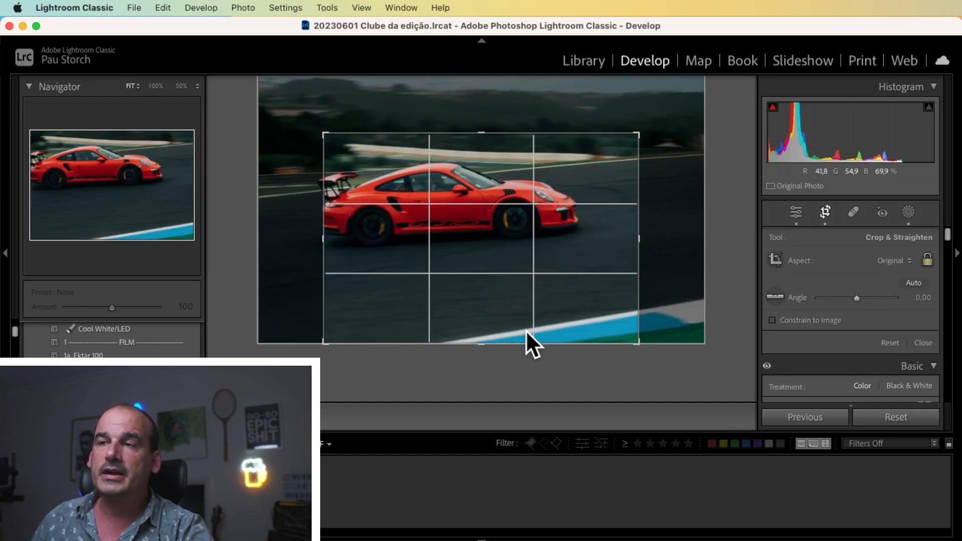
pyautogui.moveTo(587, 261); pyautogui.dragTo(626, 266)
pyautogui.press('Return')
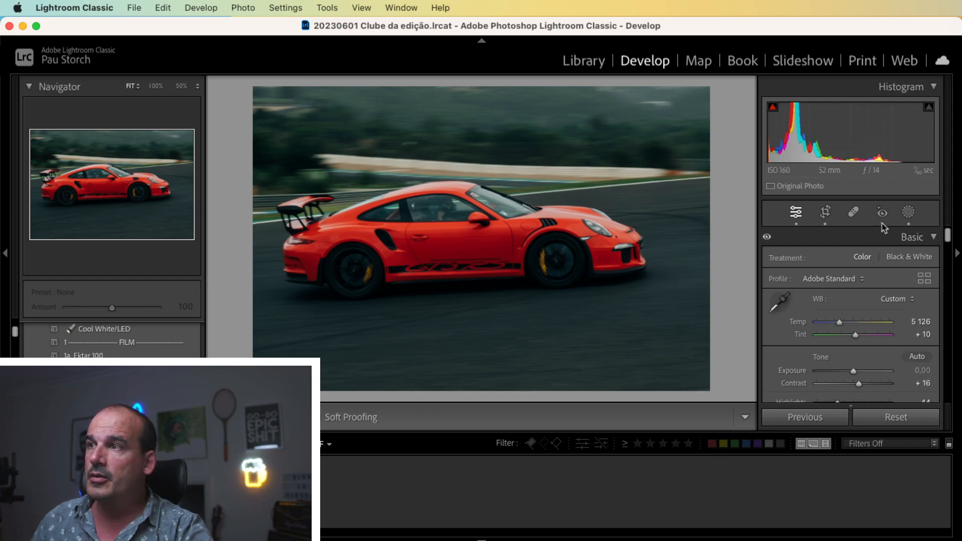
# - Add a linear gradient mask from the photo's upper edge towards the car's roof, with exposure -0,26 and contrast 26, and leave masking
pyautogui.click(906, 213)
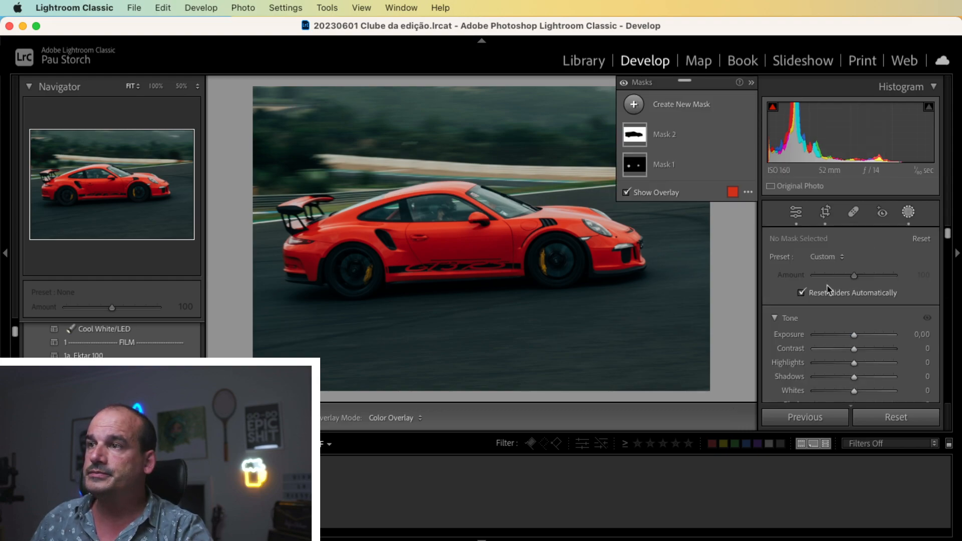
pyautogui.click(634, 104)
pyautogui.click(705, 246)
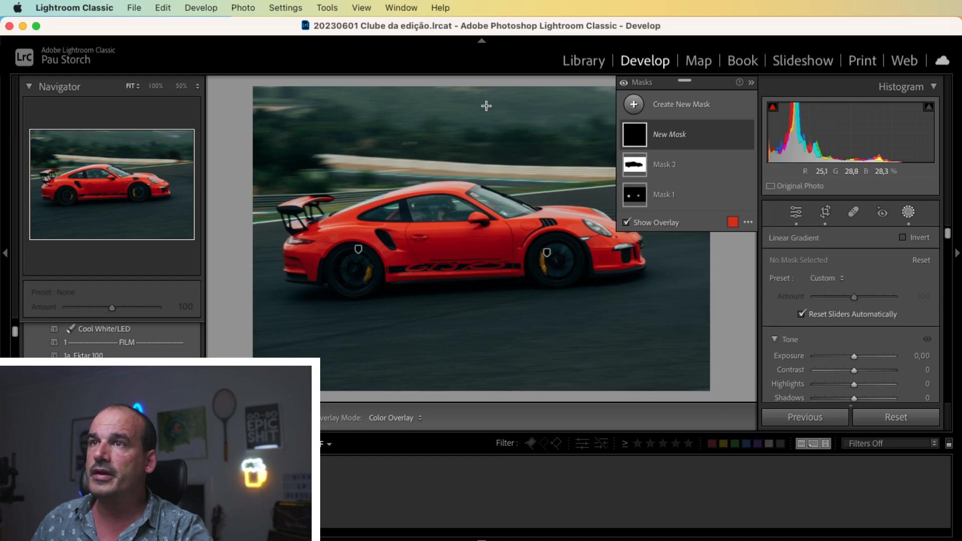
pyautogui.moveTo(489, 104); pyautogui.dragTo(486, 191)
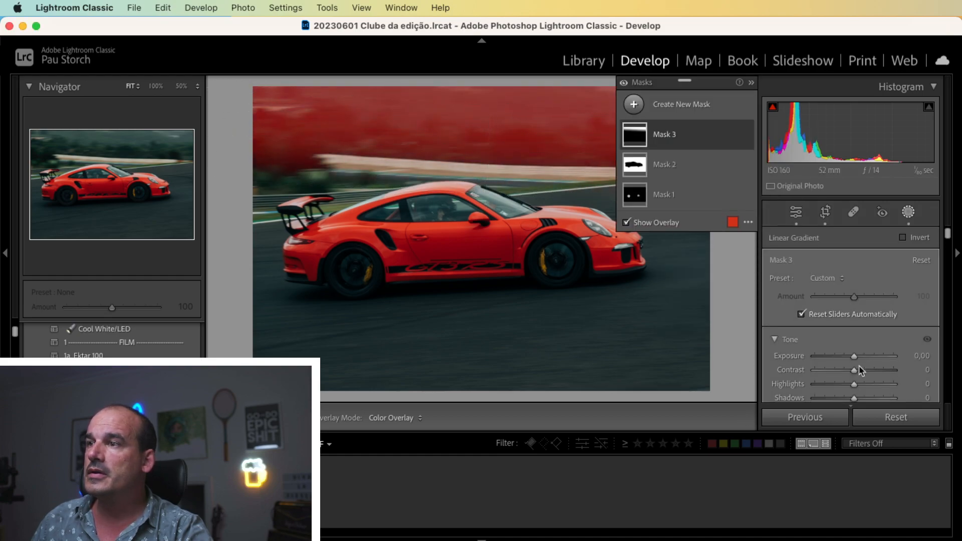
pyautogui.moveTo(854, 356)
pyautogui.mouseDown()
pyautogui.moveTo(867, 374)
pyautogui.moveTo(854, 370)
pyautogui.mouseUp()
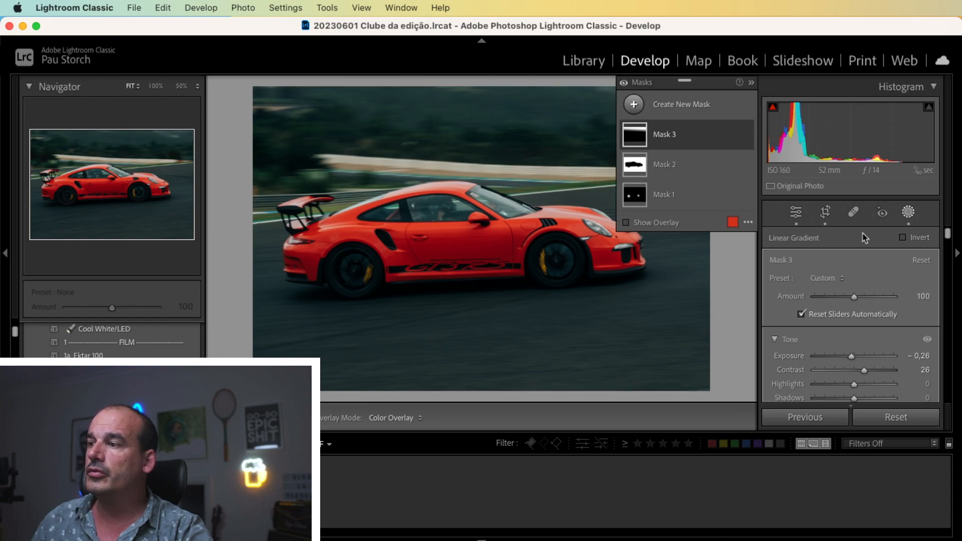
pyautogui.click(908, 214)
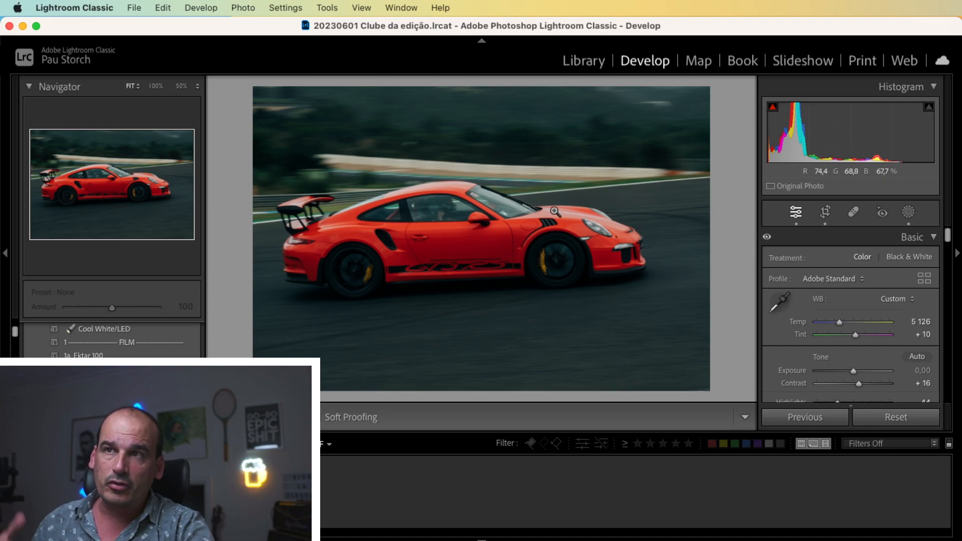
# - Paint a new brush mask along the car's side panels, set its shadows to 40 and leave masking
pyautogui.click(500, 219)
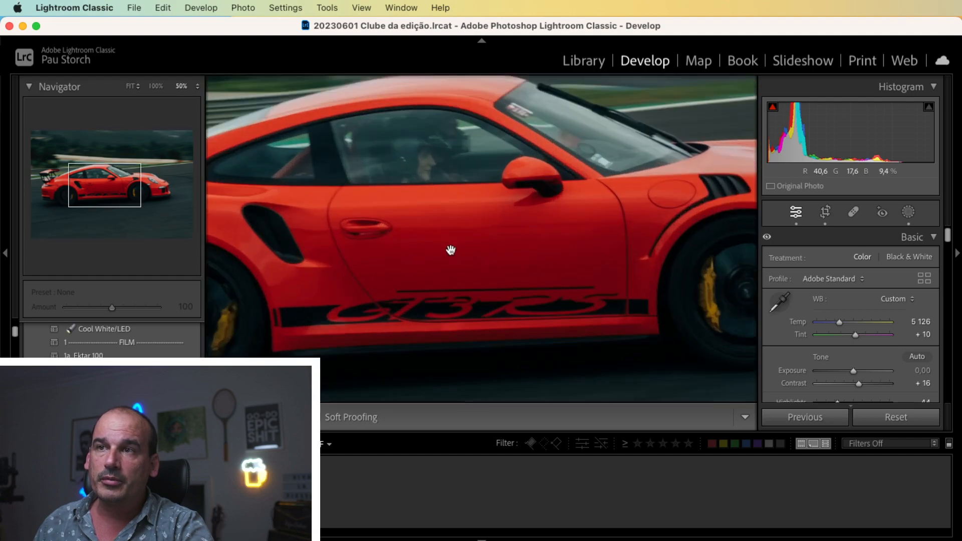
pyautogui.click(637, 240)
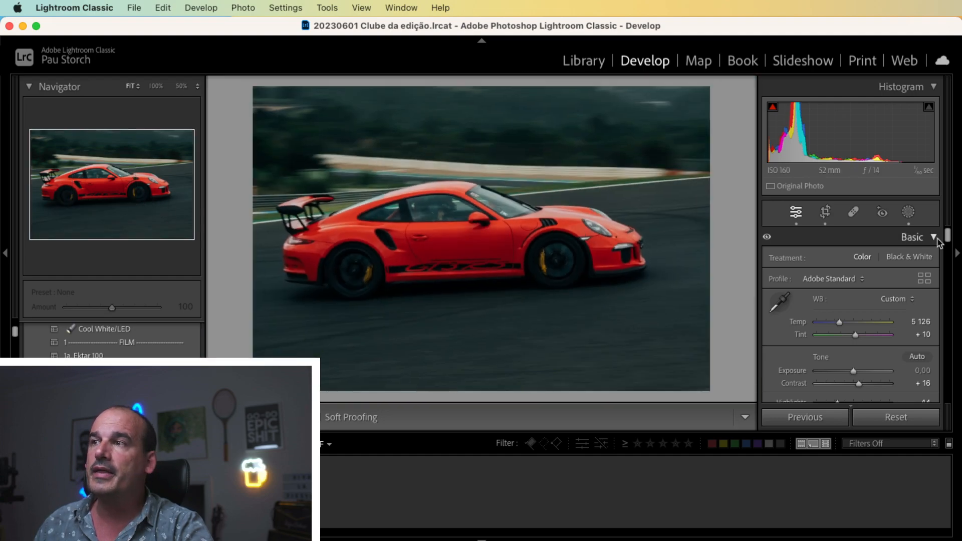
pyautogui.click(908, 211)
pyautogui.click(634, 106)
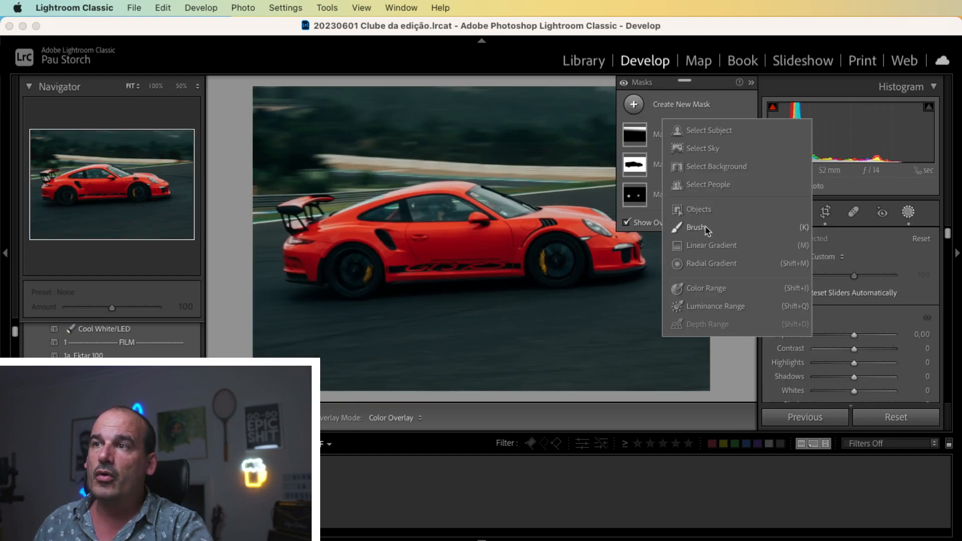
pyautogui.click(697, 228)
pyautogui.scroll(-5, 861, 376)
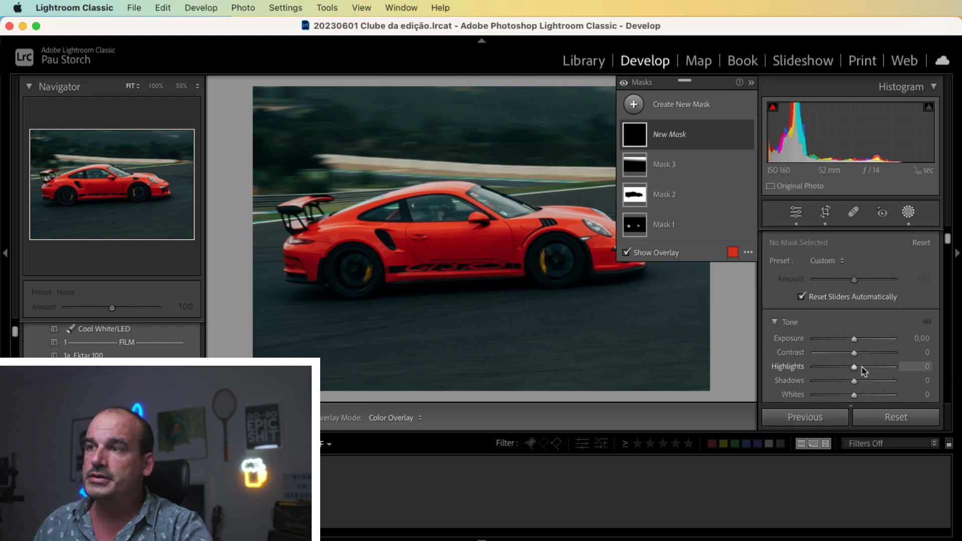
pyautogui.moveTo(854, 370); pyautogui.dragTo(862, 371)
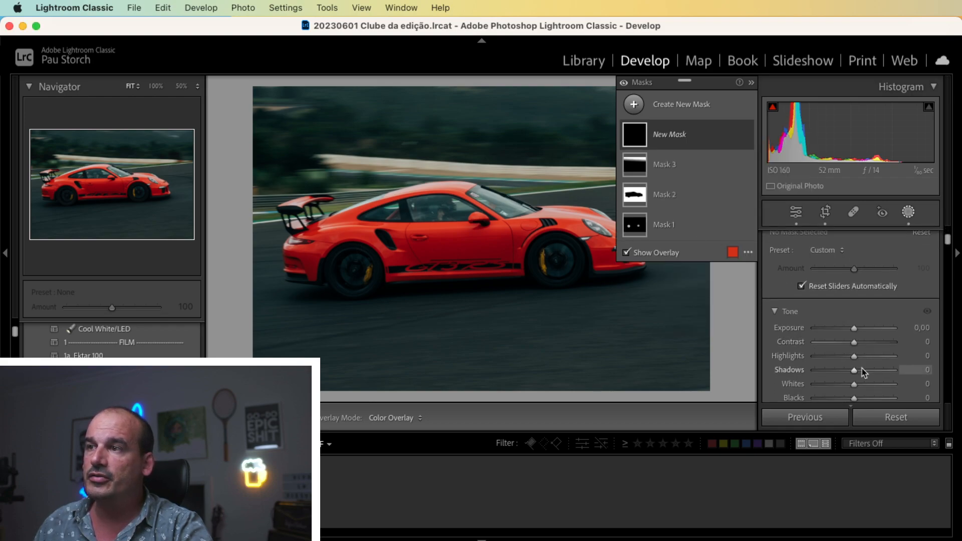
pyautogui.press('o')
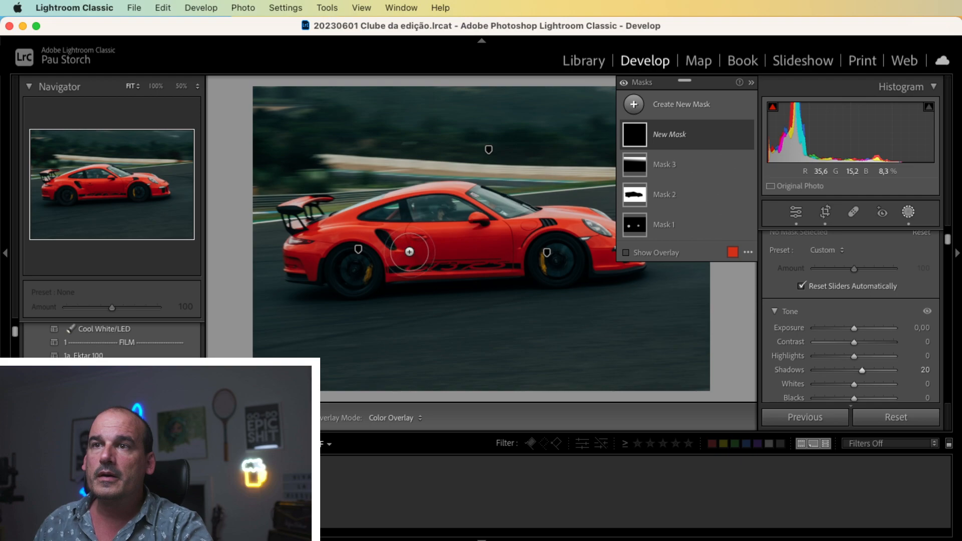
pyautogui.moveTo(409, 250); pyautogui.dragTo(514, 242)
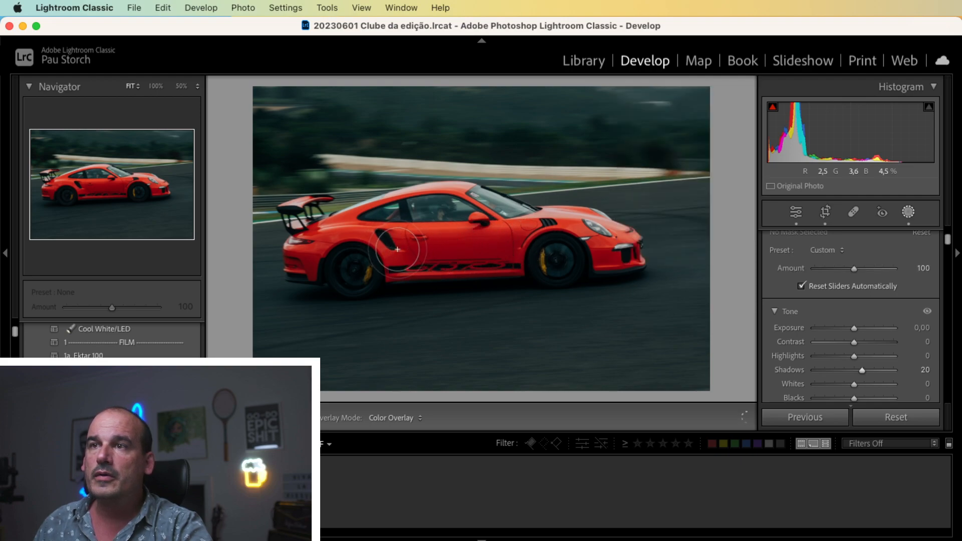
pyautogui.moveTo(862, 370); pyautogui.dragTo(875, 372)
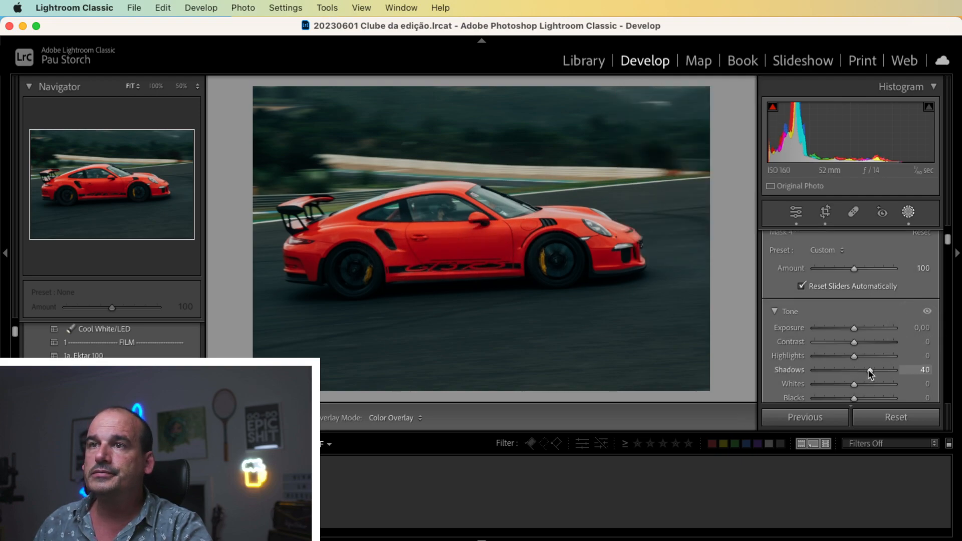
pyautogui.click(906, 210)
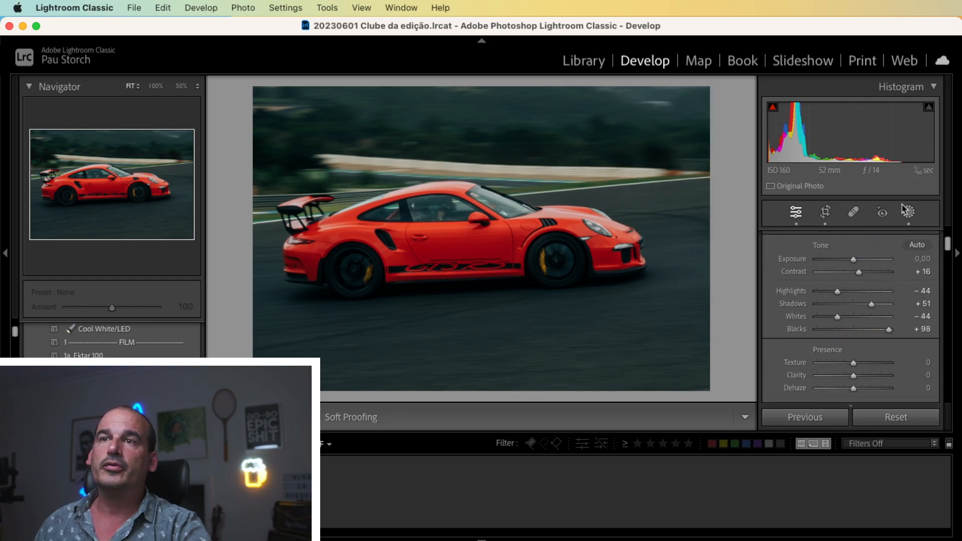
# - Copy the red car photo's develop settings without its masks and paste them onto the silver Porsche photo
pyautogui.press('y')
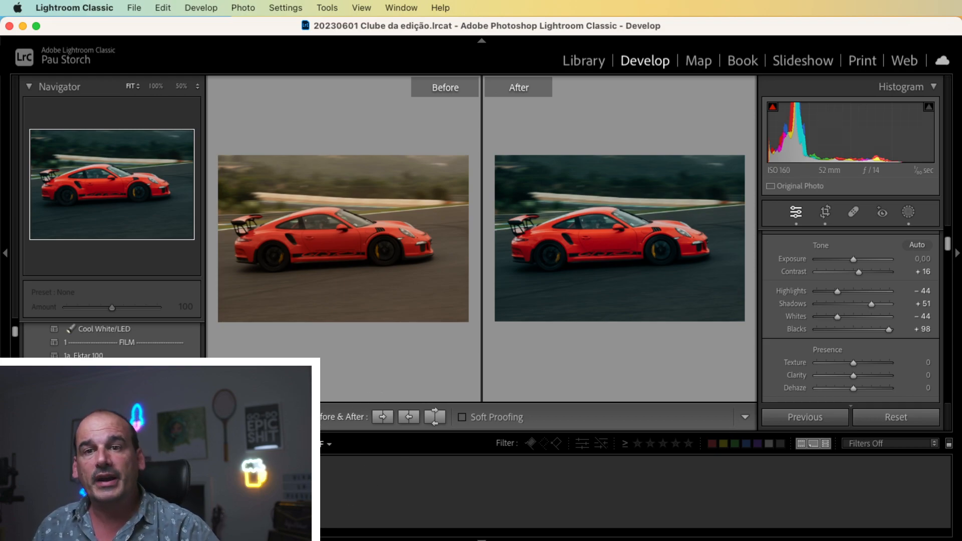
pyautogui.press('super+shift+c')
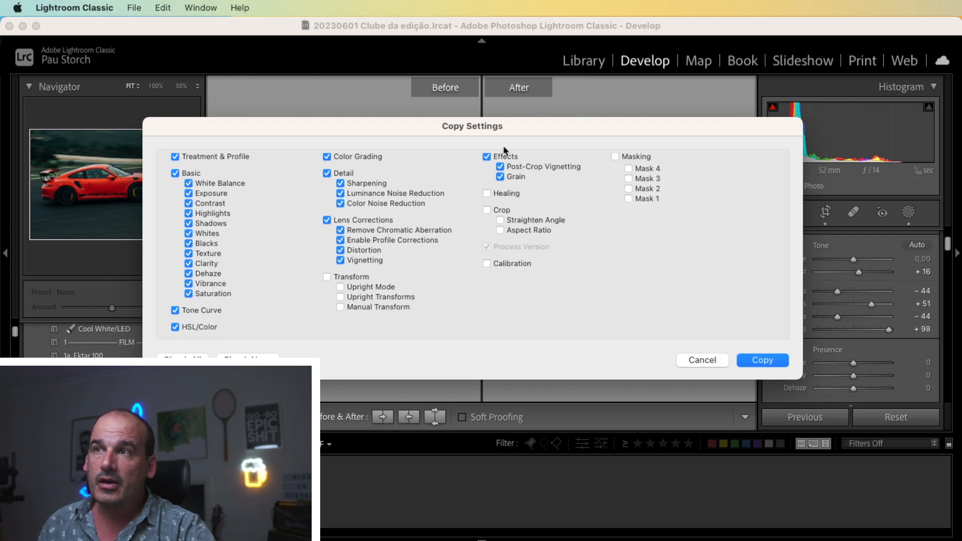
pyautogui.click(616, 156)
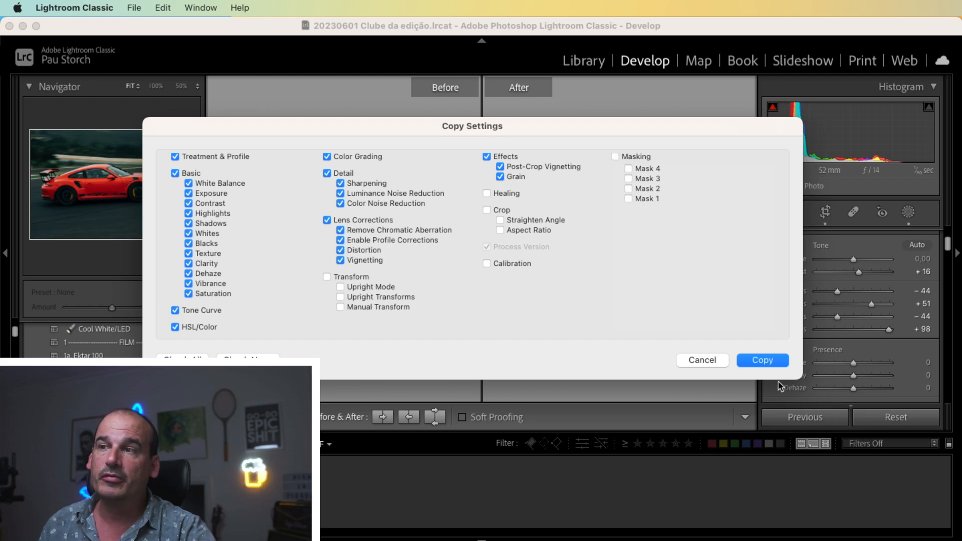
pyautogui.click(775, 360)
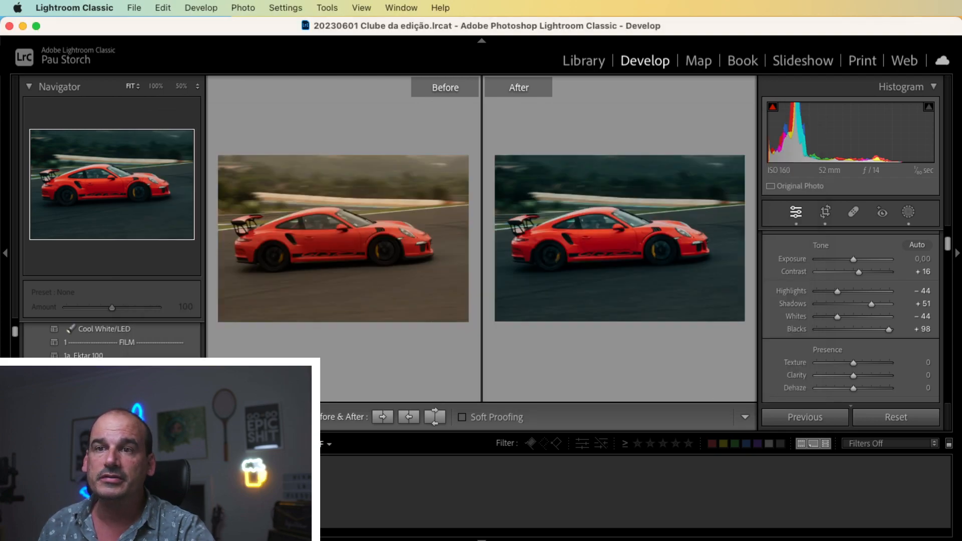
pyautogui.press('Right')
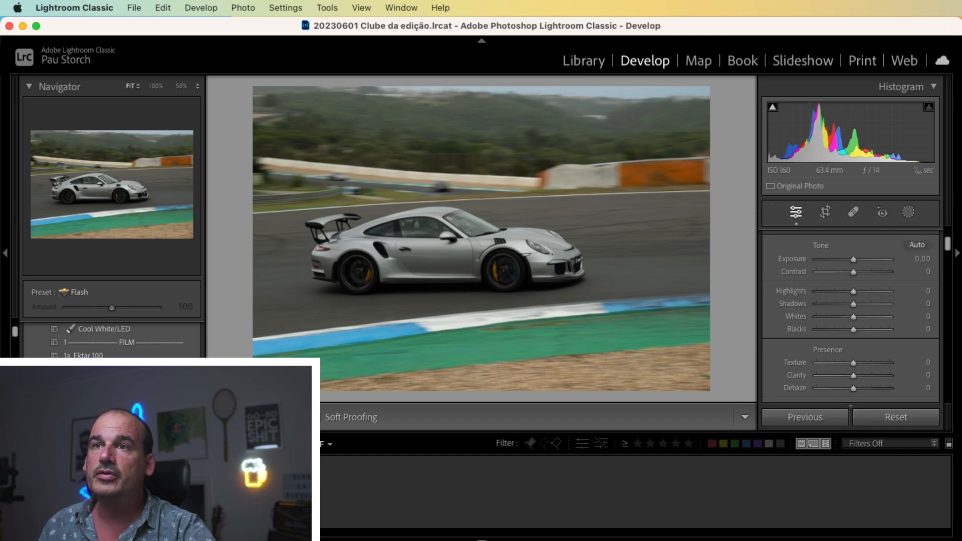
pyautogui.press('super+shift+v')
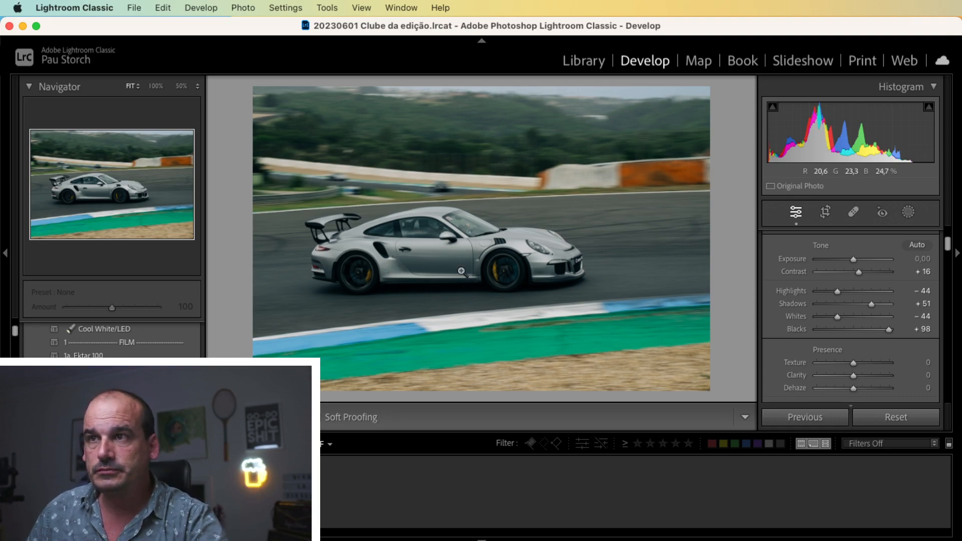
# - Add an inverted subject mask covering the silver car's background, set exposure to -0,39 and contrast to 10, and leave masking
pyautogui.click(909, 214)
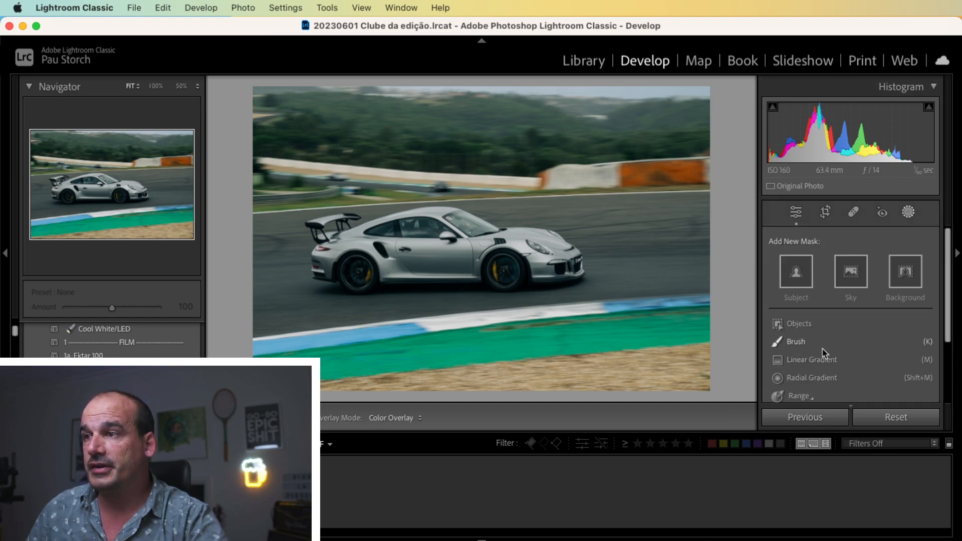
pyautogui.scroll(-5, 823, 353)
pyautogui.scroll(5, 825, 356)
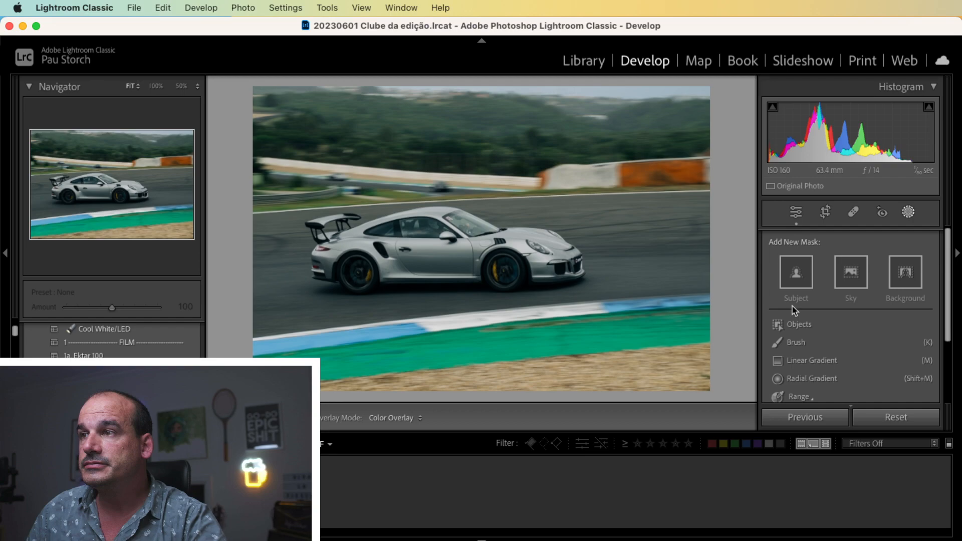
pyautogui.click(796, 274)
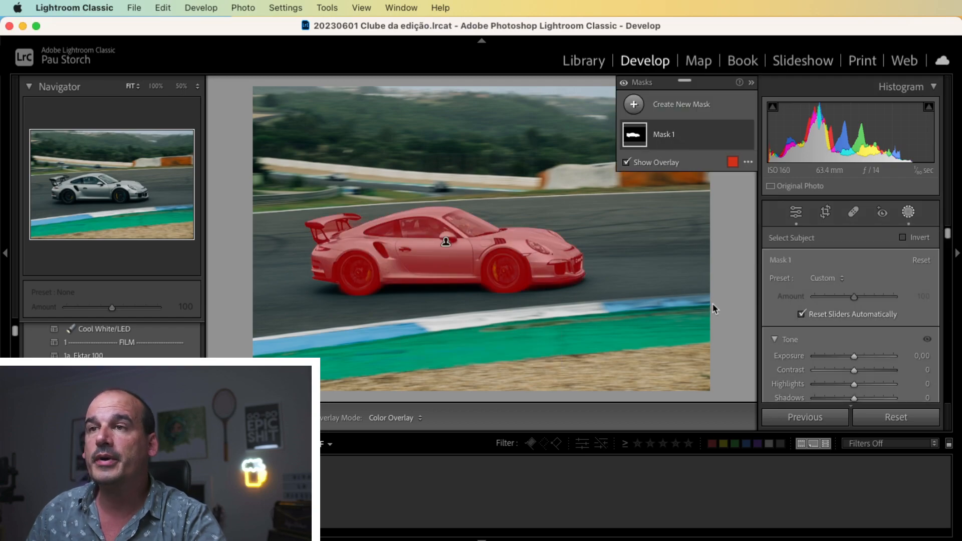
pyautogui.click(904, 237)
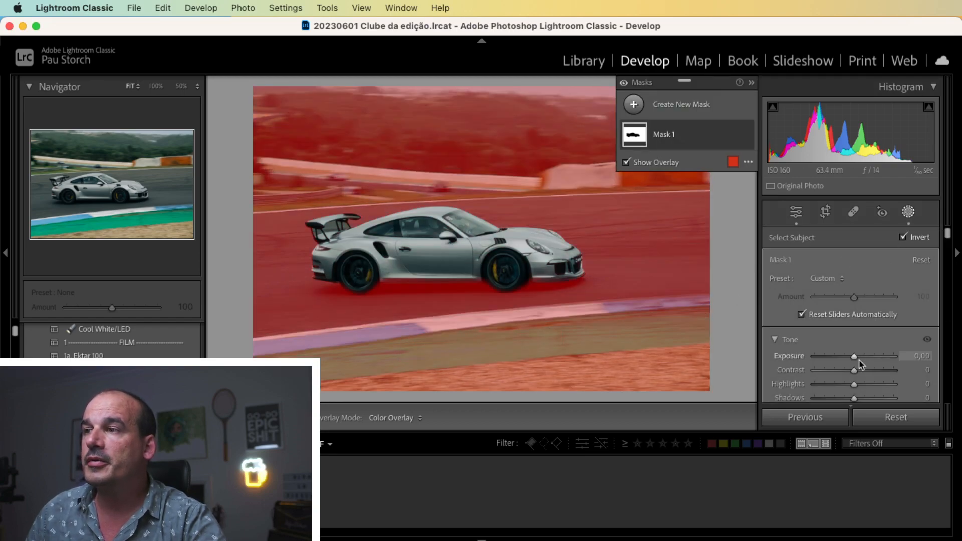
pyautogui.moveTo(854, 356); pyautogui.dragTo(859, 370)
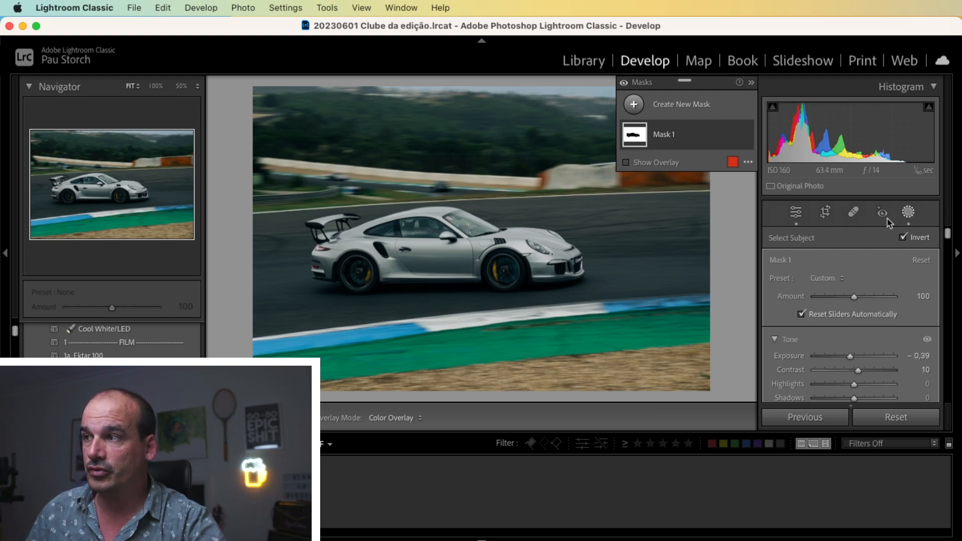
pyautogui.click(908, 213)
# - Add a brush mask with exposure 0,45 and paint it inside the silver car's rear wheel
pyautogui.moveTo(514, 276); pyautogui.dragTo(722, 287)
pyautogui.moveTo(404, 206); pyautogui.dragTo(278, 219)
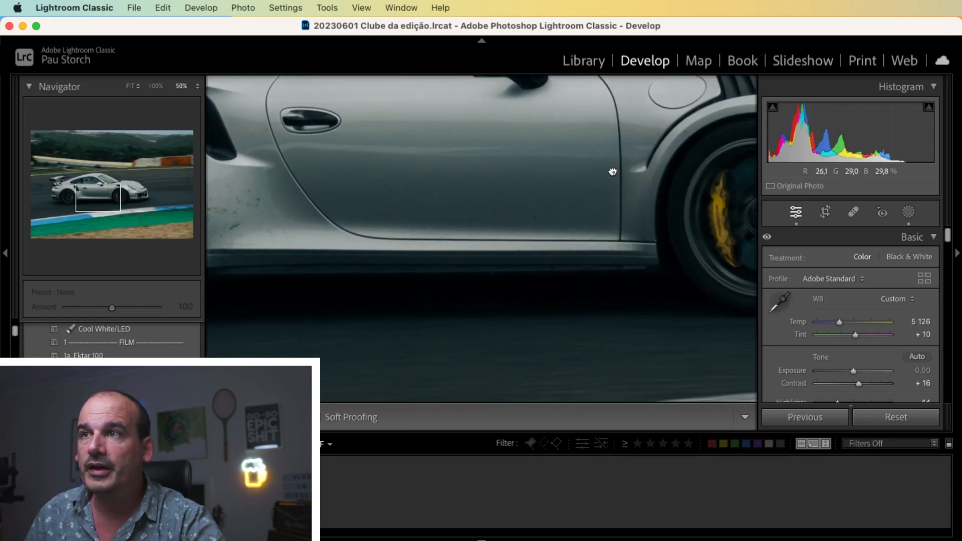
pyautogui.moveTo(612, 172); pyautogui.dragTo(525, 182)
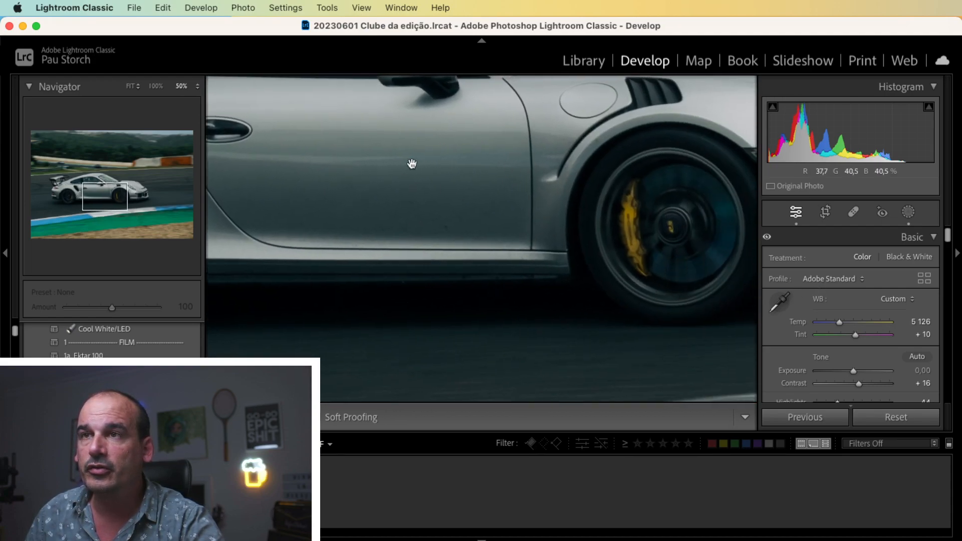
pyautogui.moveTo(396, 203); pyautogui.dragTo(635, 164)
pyautogui.moveTo(393, 163); pyautogui.dragTo(557, 201)
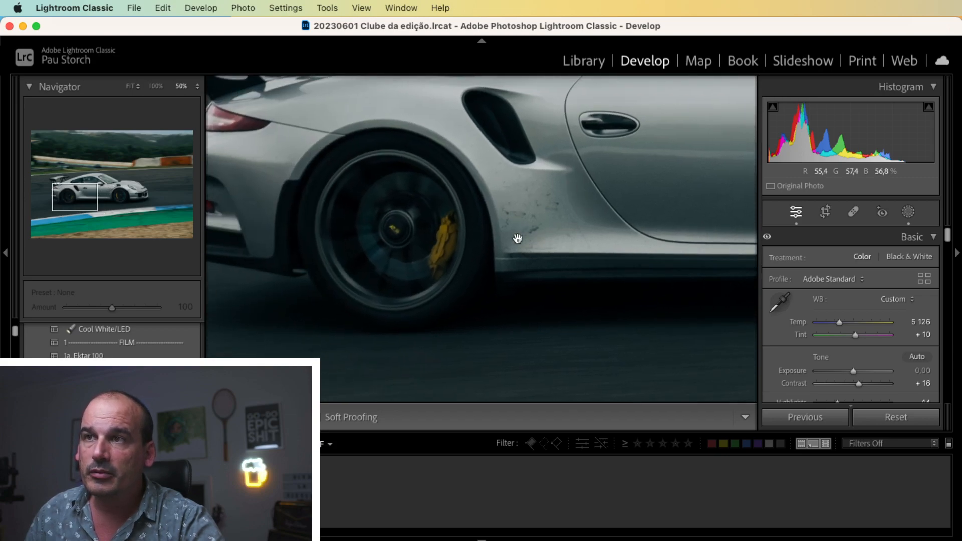
pyautogui.moveTo(441, 217); pyautogui.dragTo(462, 208)
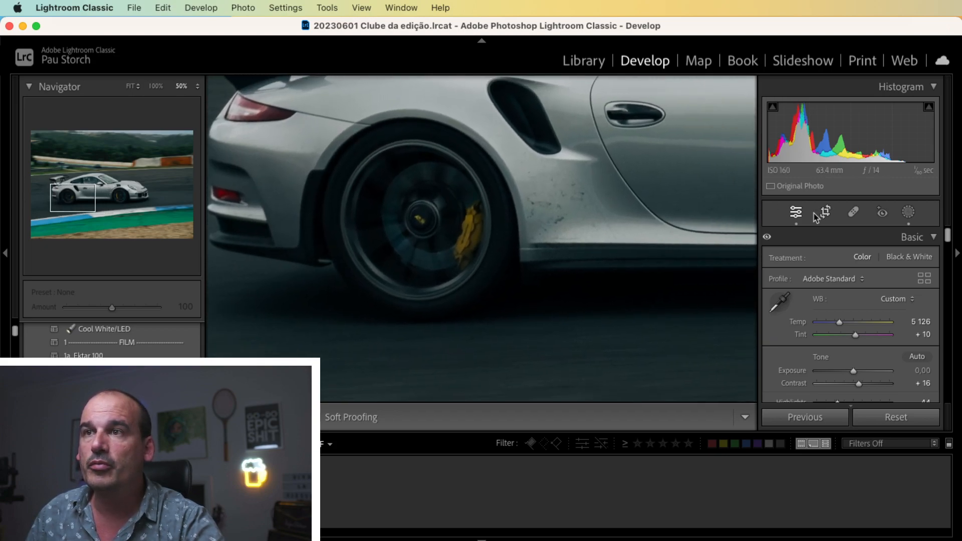
pyautogui.click(908, 212)
pyautogui.click(634, 104)
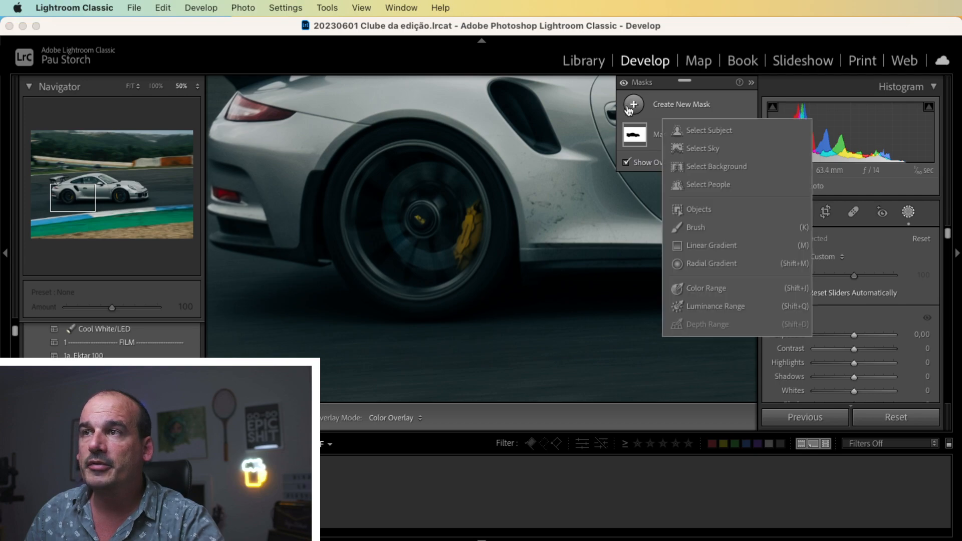
pyautogui.click(696, 228)
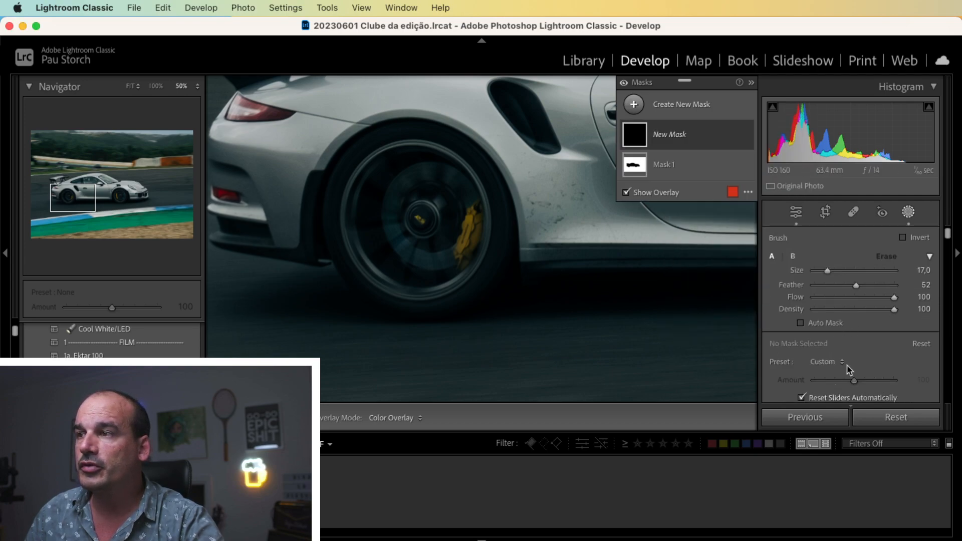
pyautogui.scroll(-5, 848, 370)
pyautogui.moveTo(855, 341); pyautogui.dragTo(860, 344)
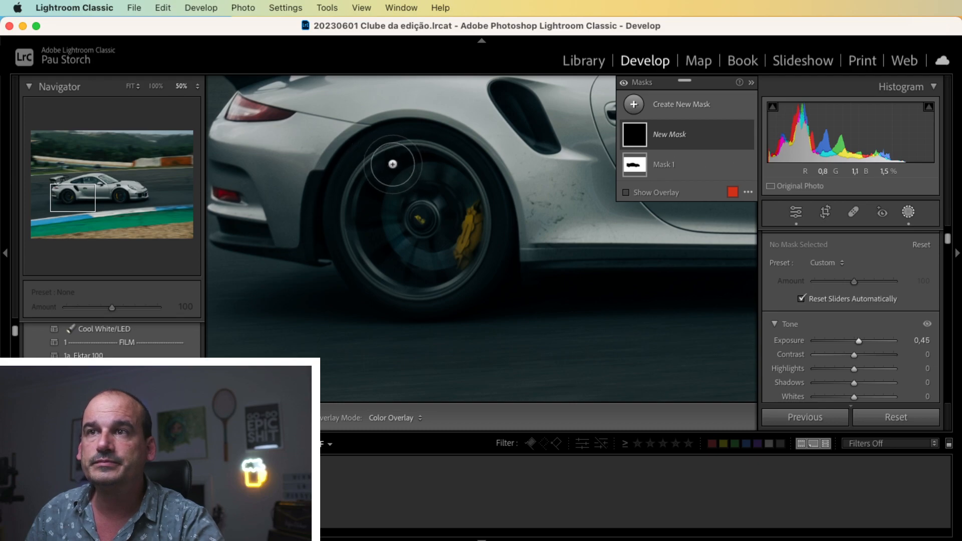
pyautogui.scroll(-5, 393, 163)
pyautogui.moveTo(430, 175)
pyautogui.mouseDown()
pyautogui.moveTo(395, 181)
pyautogui.moveTo(390, 198)
pyautogui.moveTo(421, 173)
pyautogui.moveTo(391, 212)
pyautogui.moveTo(404, 254)
pyautogui.moveTo(455, 251)
pyautogui.moveTo(466, 230)
pyautogui.moveTo(443, 261)
pyautogui.moveTo(473, 212)
pyautogui.moveTo(464, 261)
pyautogui.moveTo(474, 209)
pyautogui.moveTo(438, 173)
pyautogui.mouseUp()
# - Extend the same brush mask over the yellow brake caliper in the silver car's front wheel
pyautogui.click(97, 190)
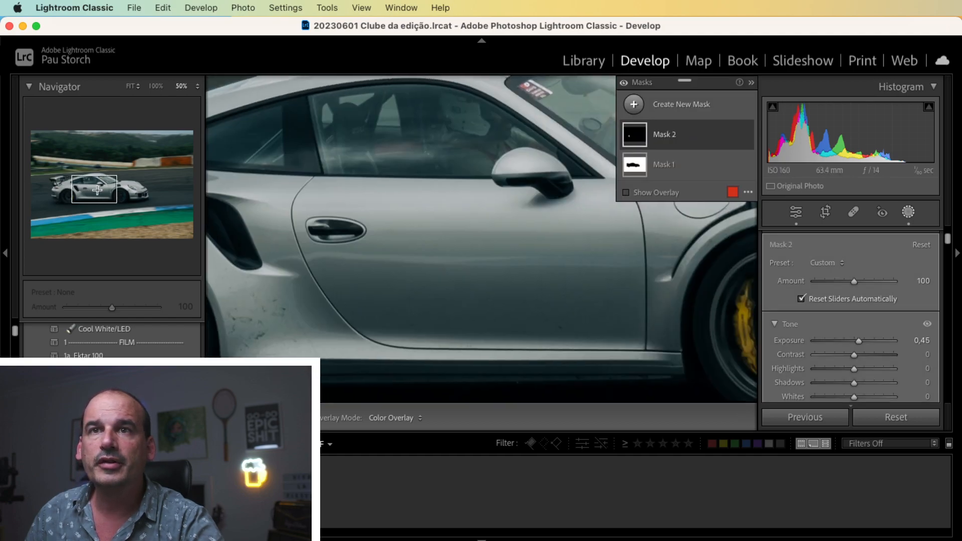
pyautogui.click(120, 193)
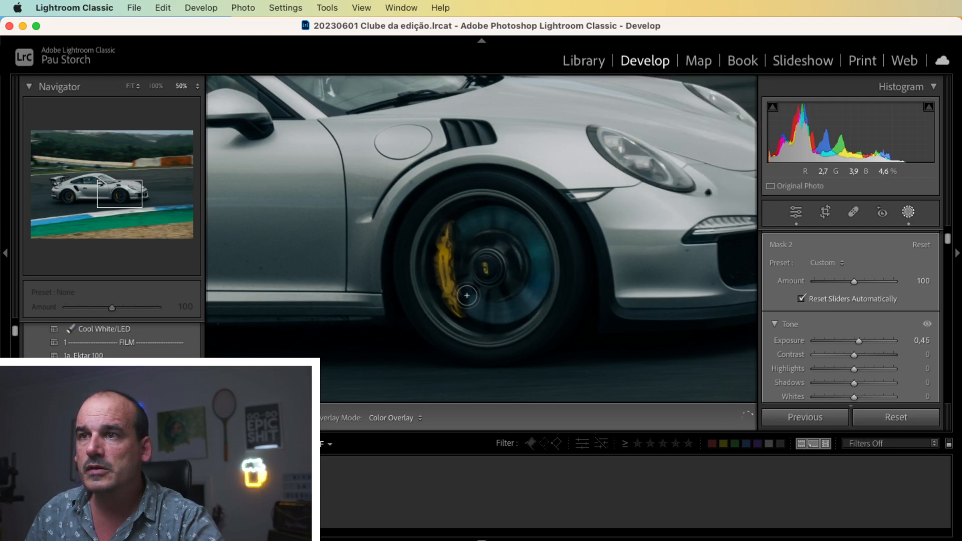
pyautogui.moveTo(467, 295)
pyautogui.mouseDown()
pyautogui.moveTo(444, 293)
pyautogui.moveTo(448, 219)
pyautogui.moveTo(442, 261)
pyautogui.moveTo(462, 310)
pyautogui.mouseUp()
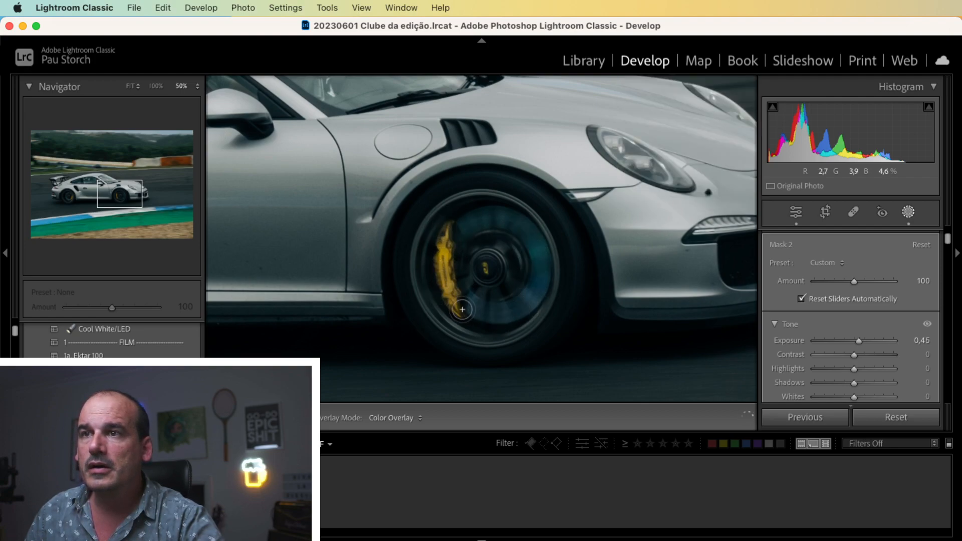
# - Add a new brush mask with saturation -52 and paint it over the bluish brake disc in the silver car's front wheel
pyautogui.click(633, 107)
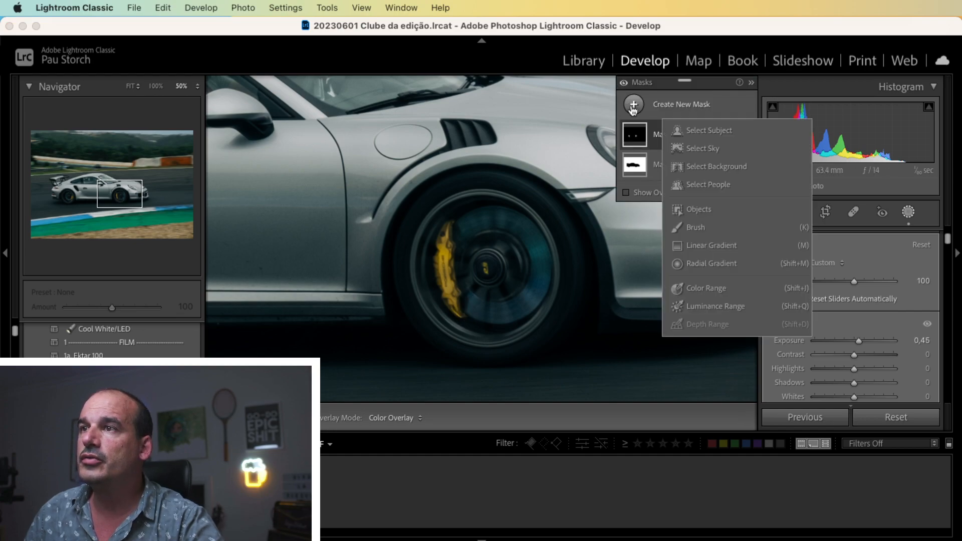
pyautogui.click(694, 228)
pyautogui.scroll(-5, 904, 373)
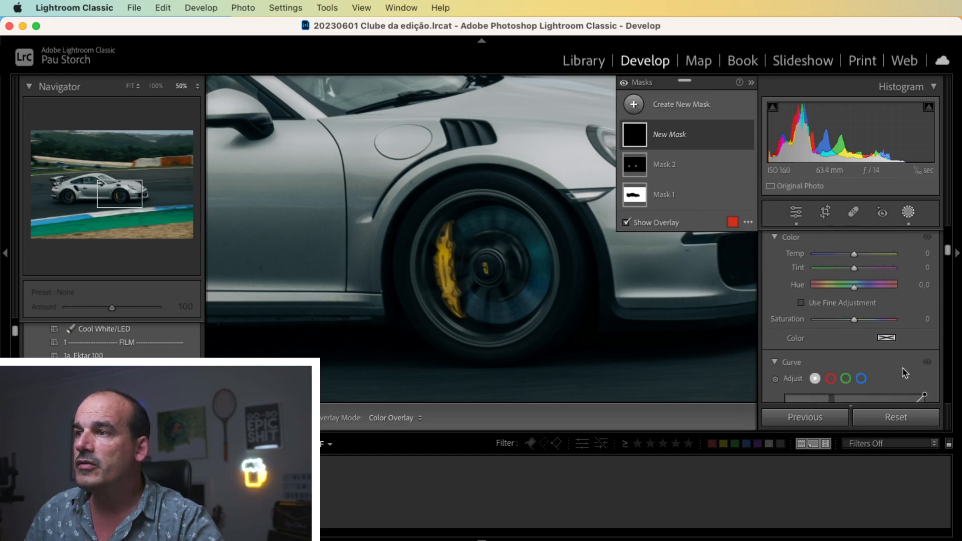
pyautogui.scroll(-1, 905, 374)
pyautogui.moveTo(855, 294); pyautogui.dragTo(833, 295)
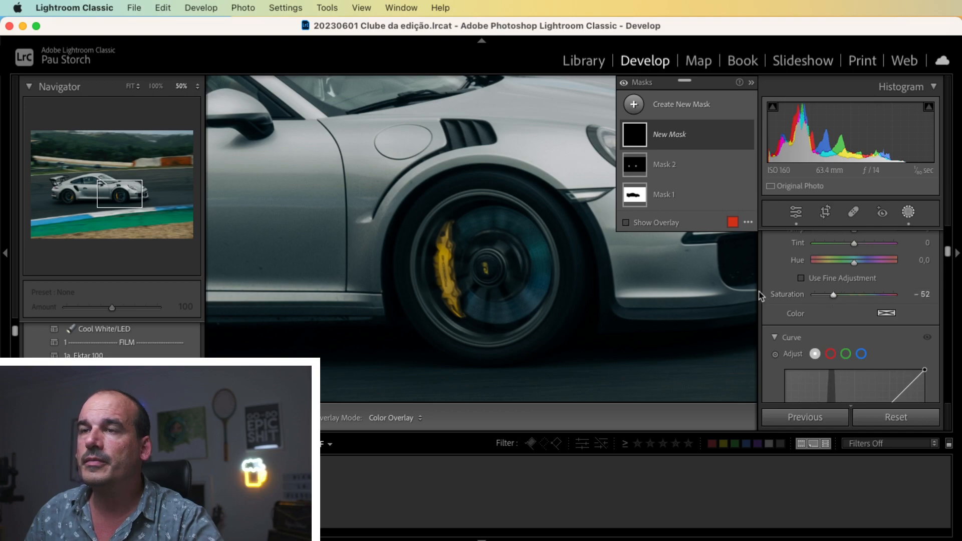
pyautogui.moveTo(466, 225)
pyautogui.mouseDown()
pyautogui.moveTo(504, 218)
pyautogui.moveTo(497, 225)
pyautogui.moveTo(540, 239)
pyautogui.moveTo(510, 229)
pyautogui.moveTo(538, 245)
pyautogui.moveTo(541, 275)
pyautogui.moveTo(530, 262)
pyautogui.moveTo(530, 297)
pyautogui.moveTo(530, 274)
pyautogui.moveTo(514, 300)
pyautogui.moveTo(537, 294)
pyautogui.moveTo(502, 301)
pyautogui.moveTo(512, 310)
pyautogui.moveTo(501, 300)
pyautogui.moveTo(478, 306)
pyautogui.moveTo(474, 293)
pyautogui.moveTo(483, 301)
pyautogui.moveTo(523, 295)
pyautogui.moveTo(537, 270)
pyautogui.moveTo(501, 310)
pyautogui.moveTo(525, 283)
pyautogui.moveTo(518, 233)
pyautogui.moveTo(477, 227)
pyautogui.mouseUp()
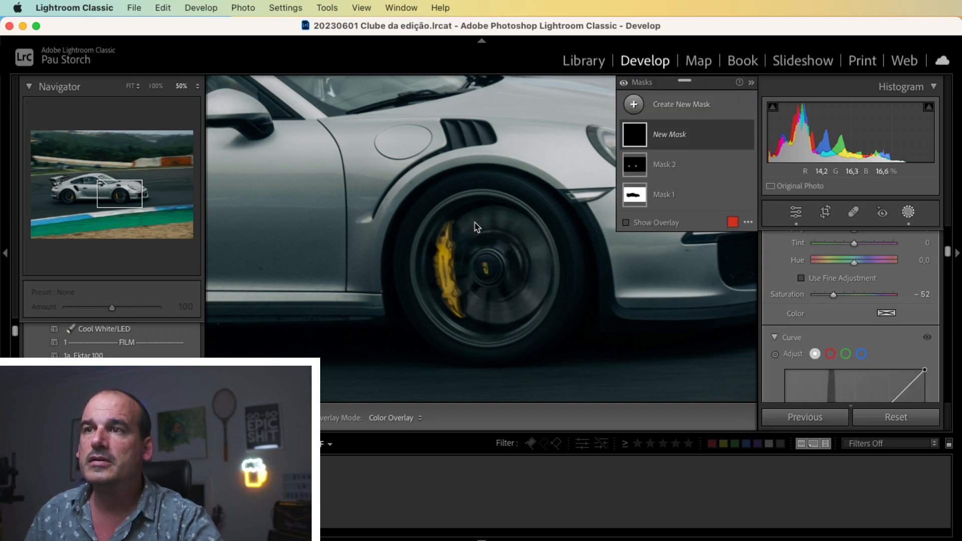
# - Erase the desaturation brush mask from the yellow brake calipers in the silver car's rear and front wheels, and leave masking
pyautogui.moveTo(120, 195); pyautogui.dragTo(80, 193)
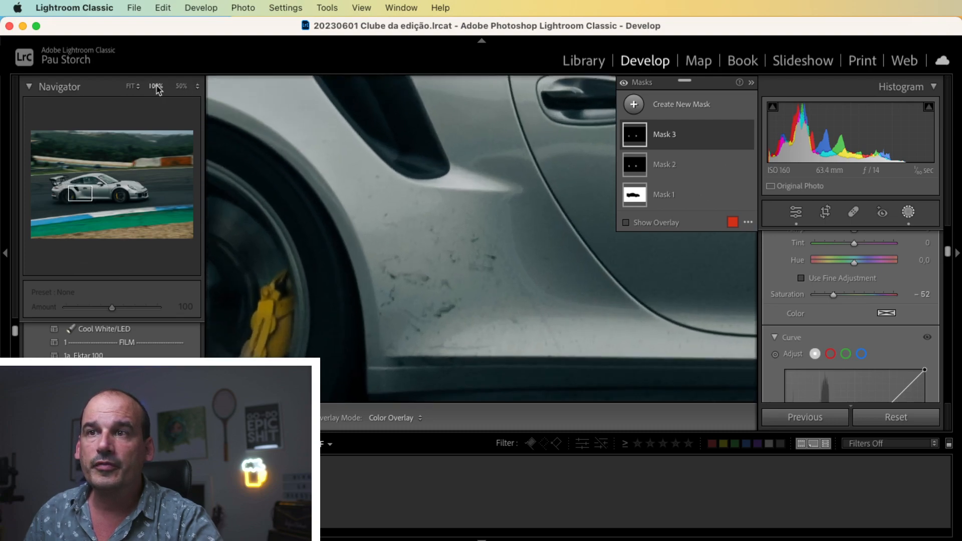
pyautogui.click(72, 197)
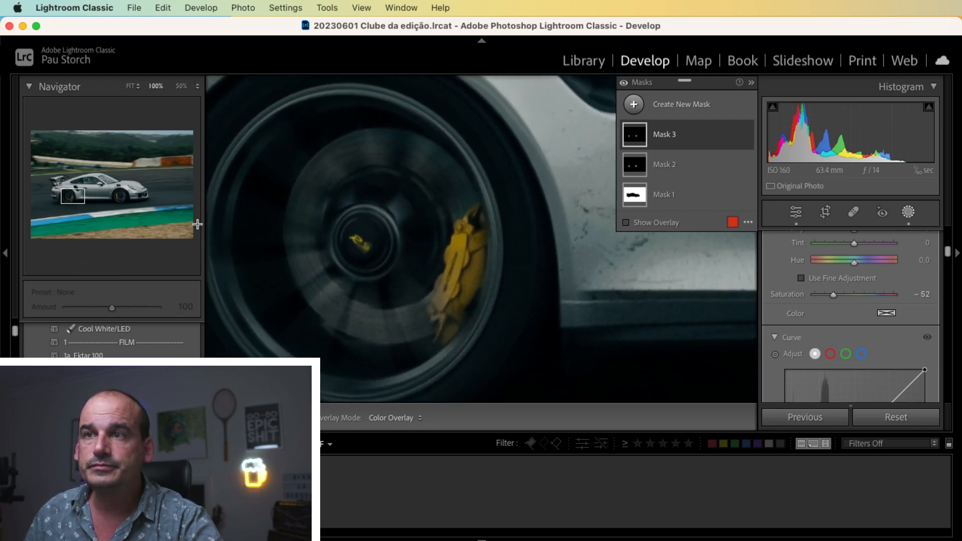
pyautogui.press('alt')
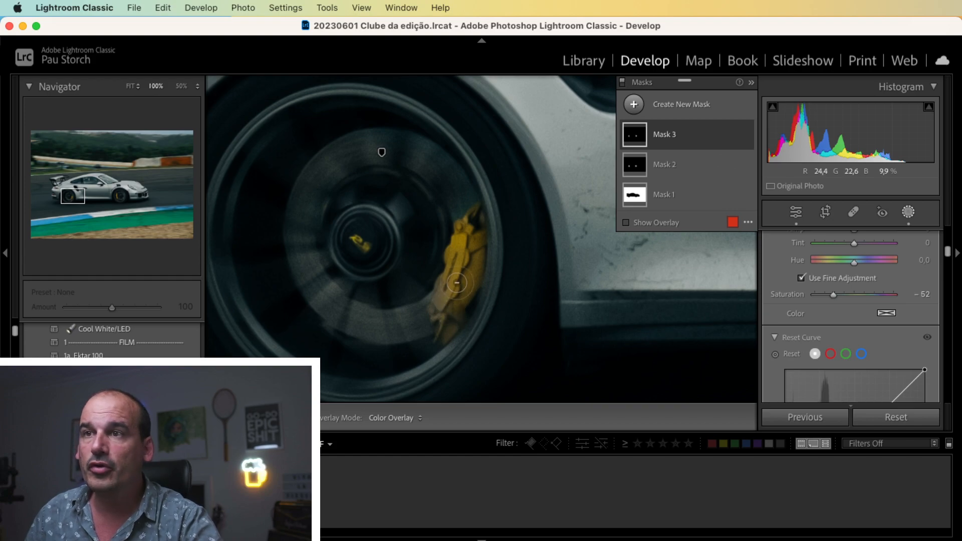
pyautogui.moveTo(446, 283)
pyautogui.mouseDown()
pyautogui.moveTo(438, 327)
pyautogui.moveTo(450, 334)
pyautogui.mouseUp()
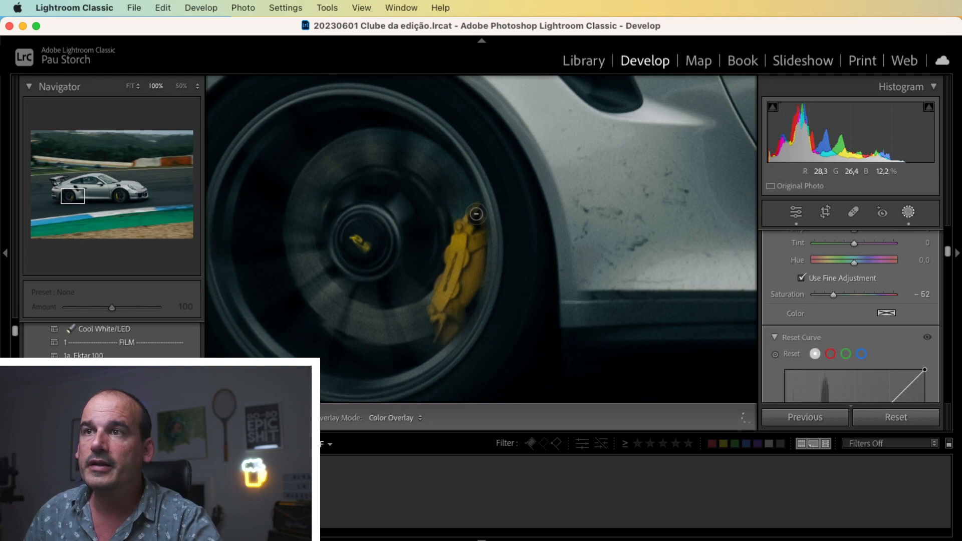
pyautogui.click(106, 195)
pyautogui.moveTo(107, 195); pyautogui.dragTo(123, 195)
pyautogui.moveTo(349, 338)
pyautogui.mouseDown()
pyautogui.moveTo(328, 209)
pyautogui.moveTo(333, 169)
pyautogui.moveTo(310, 207)
pyautogui.mouseUp()
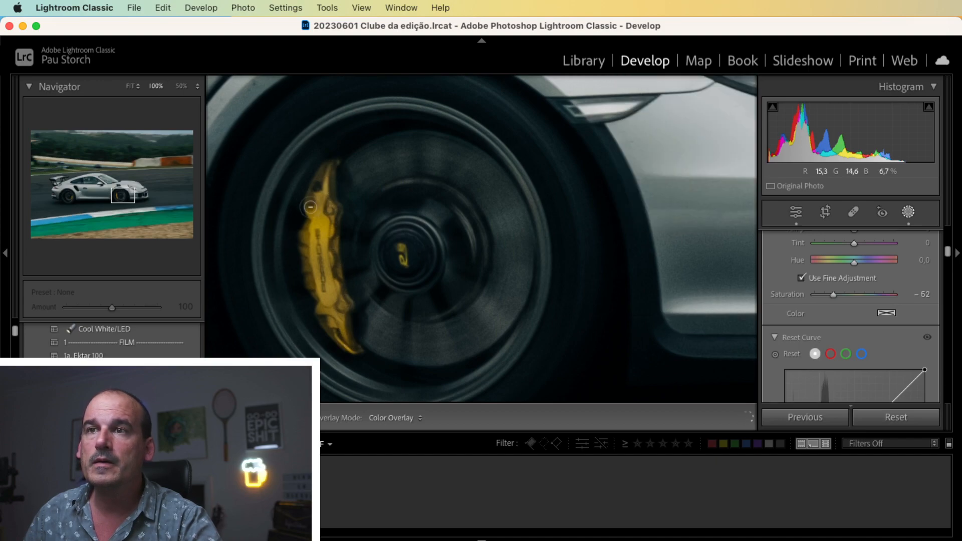
pyautogui.click(907, 213)
pyautogui.click(323, 272)
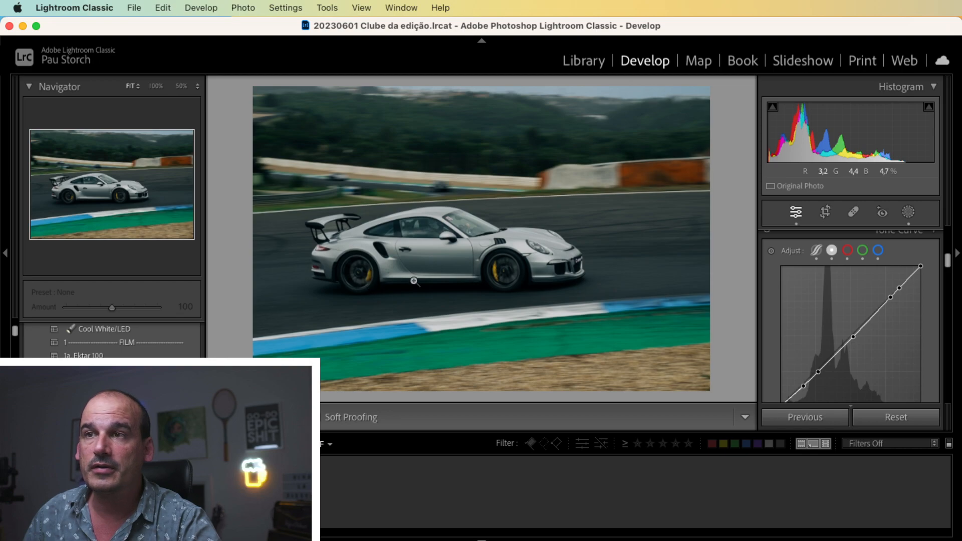
# - Remove the small marks below the silver car's rear air intake with the content-aware Remove tool
pyautogui.click(389, 273)
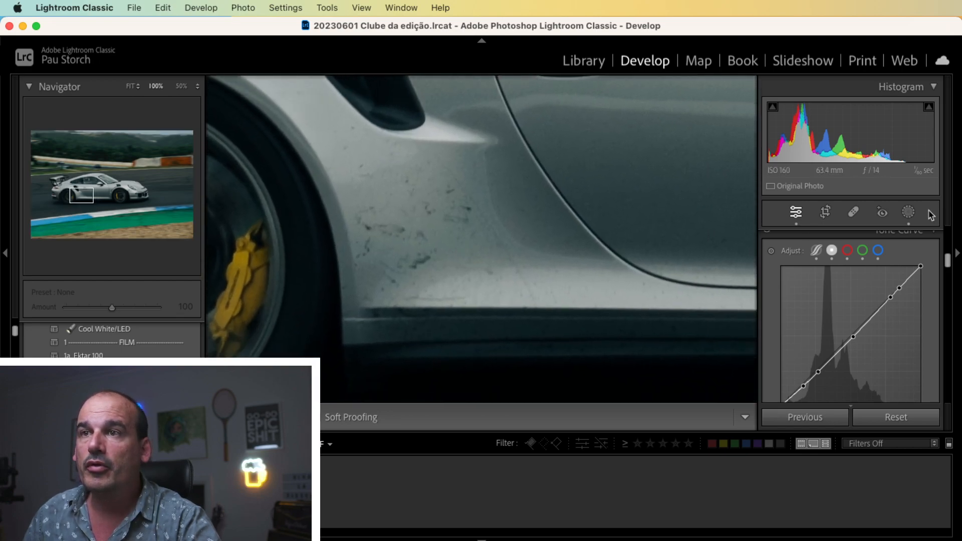
pyautogui.click(853, 212)
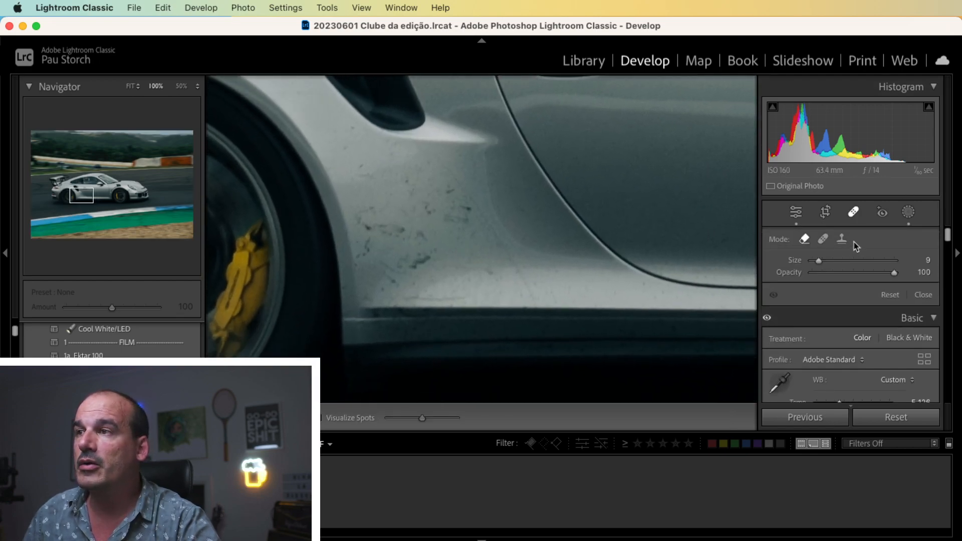
pyautogui.click(822, 240)
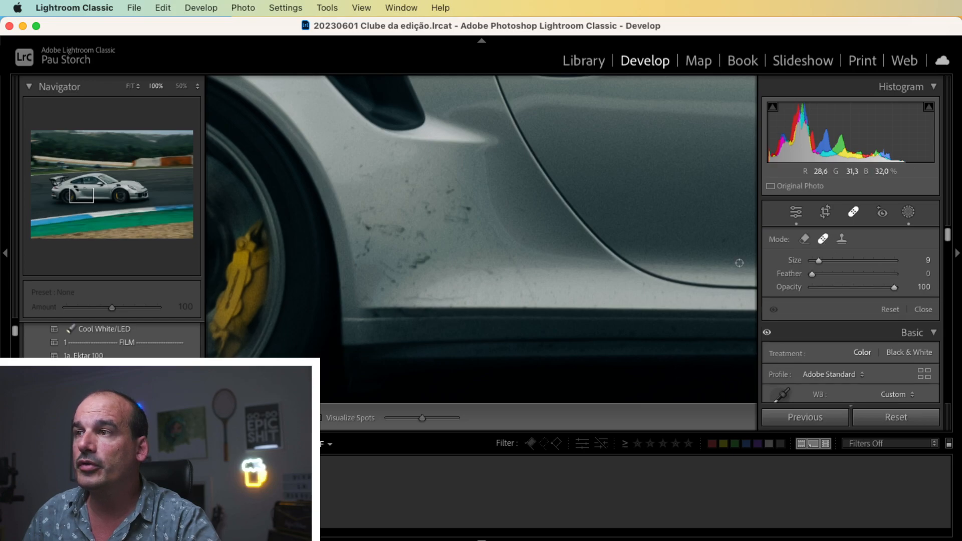
pyautogui.click(803, 241)
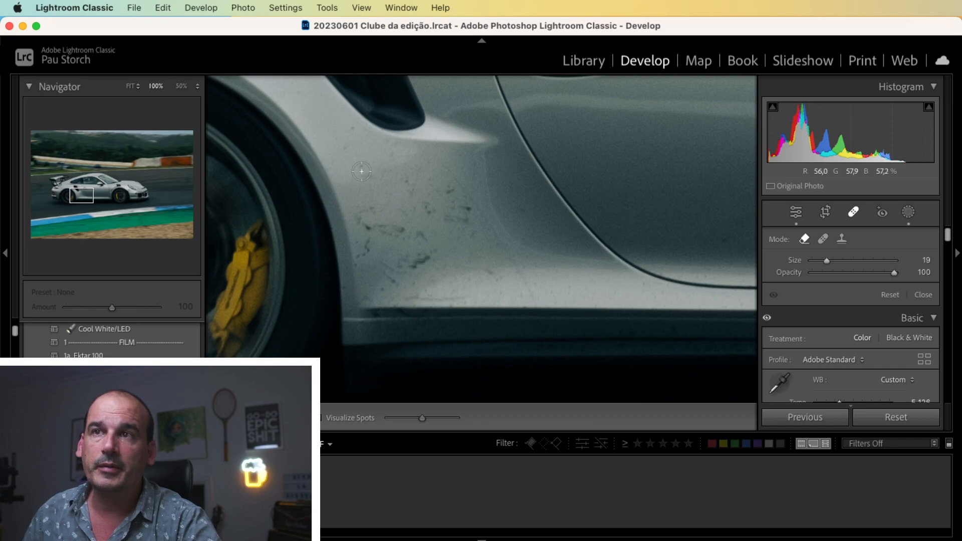
pyautogui.click(353, 160)
pyautogui.scroll(-3, 347, 150)
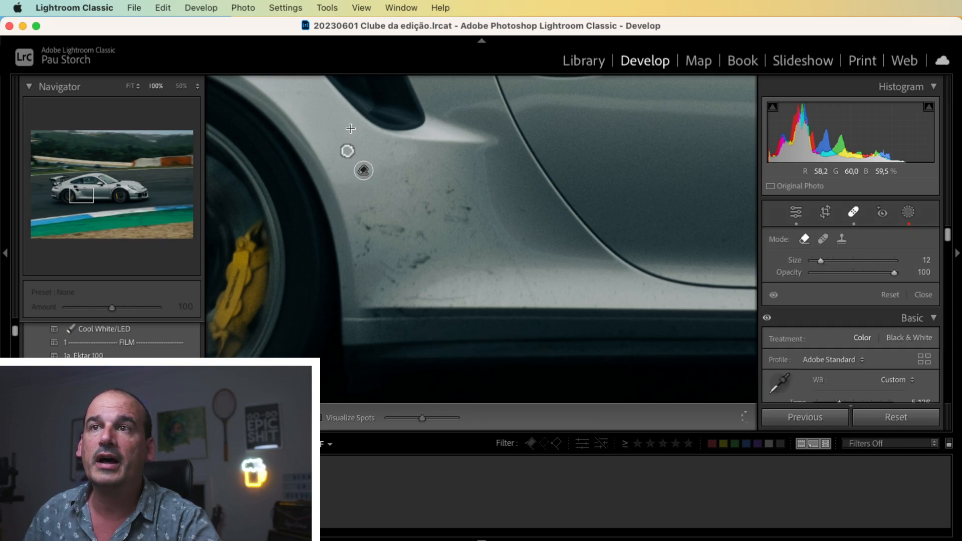
pyautogui.click(351, 129)
# - Set the Remove brush size to 15 and paint over the scuffs on the rear fender nearest the wheel
pyautogui.scroll(-6, 352, 129)
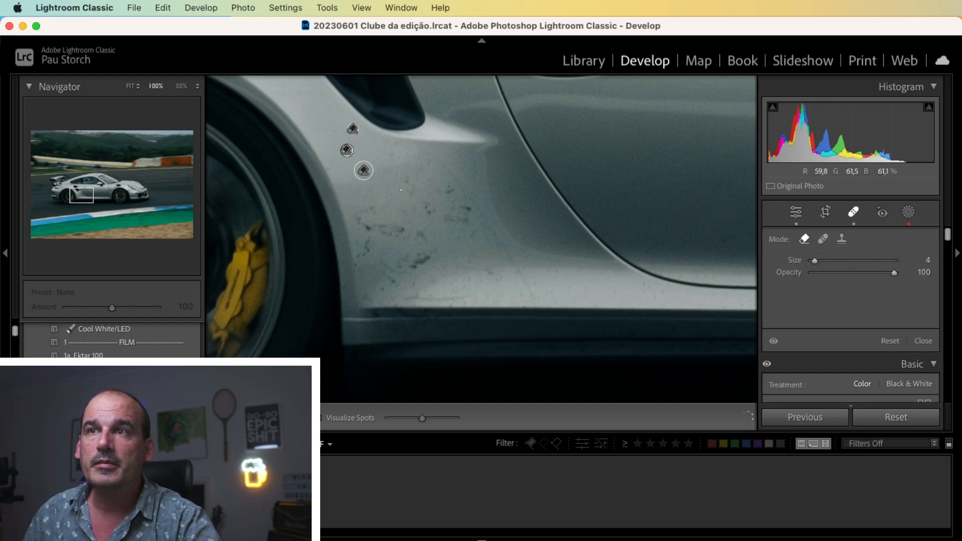
pyautogui.scroll(2, 399, 190)
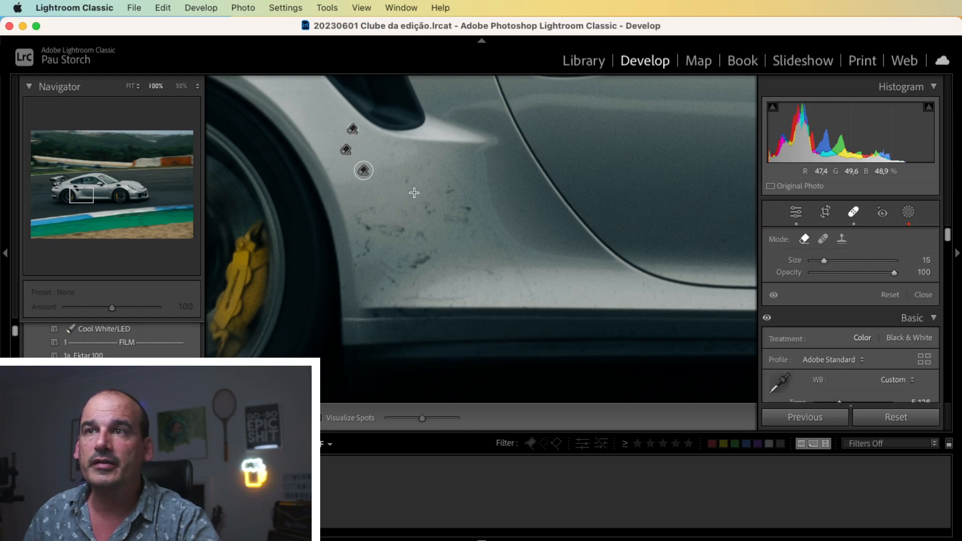
pyautogui.click(407, 184)
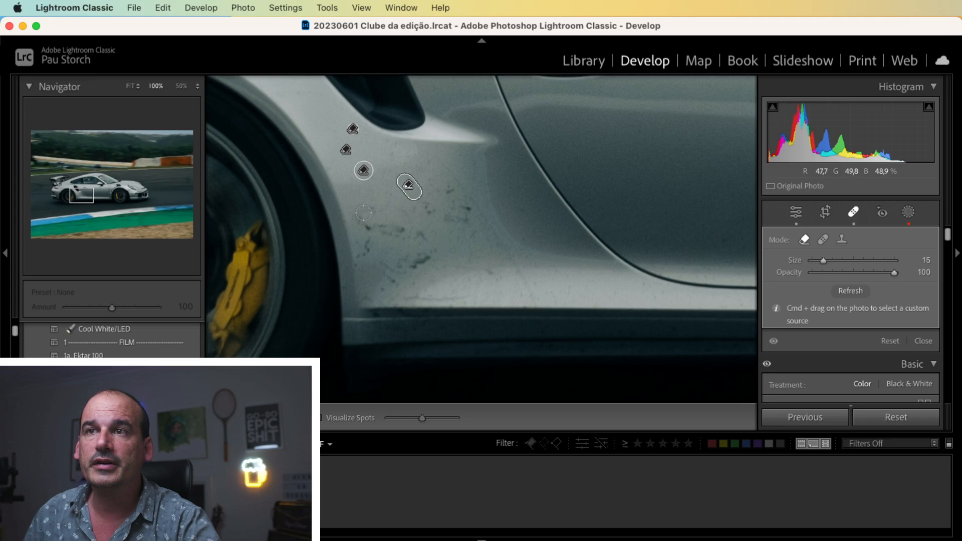
pyautogui.moveTo(372, 208)
pyautogui.mouseDown()
pyautogui.moveTo(371, 223)
pyautogui.moveTo(400, 233)
pyautogui.mouseUp()
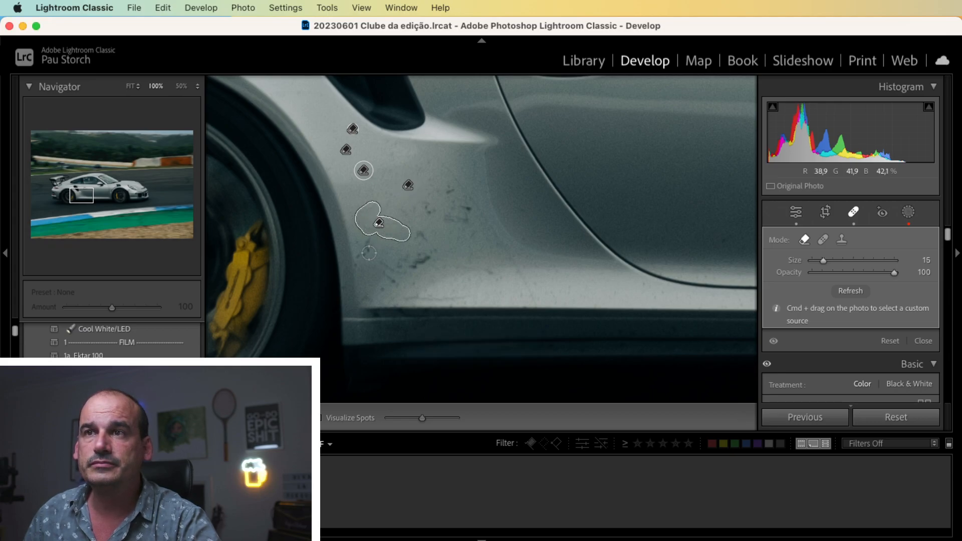
pyautogui.moveTo(361, 261); pyautogui.dragTo(373, 235)
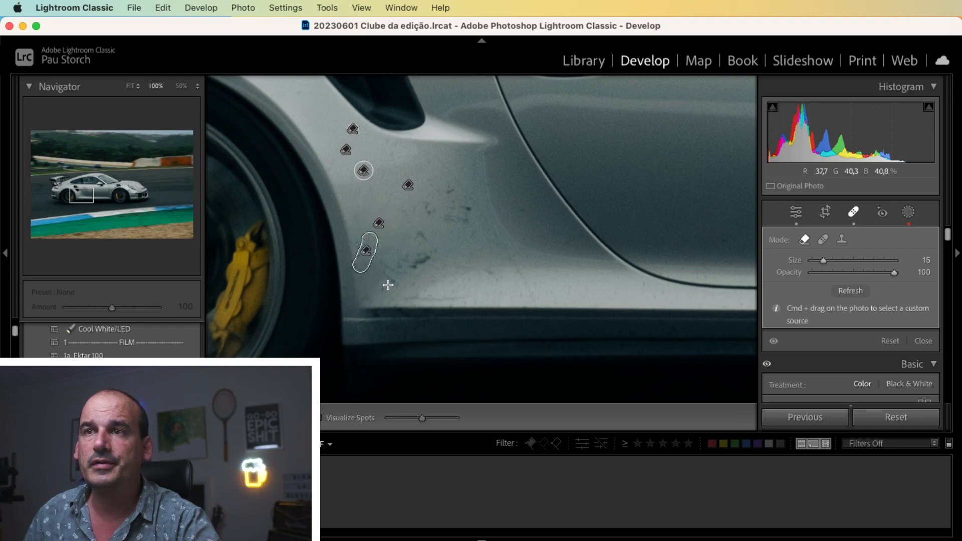
pyautogui.moveTo(388, 284)
pyautogui.mouseDown()
pyautogui.moveTo(380, 261)
pyautogui.moveTo(398, 275)
pyautogui.moveTo(395, 261)
pyautogui.moveTo(437, 253)
pyautogui.mouseUp()
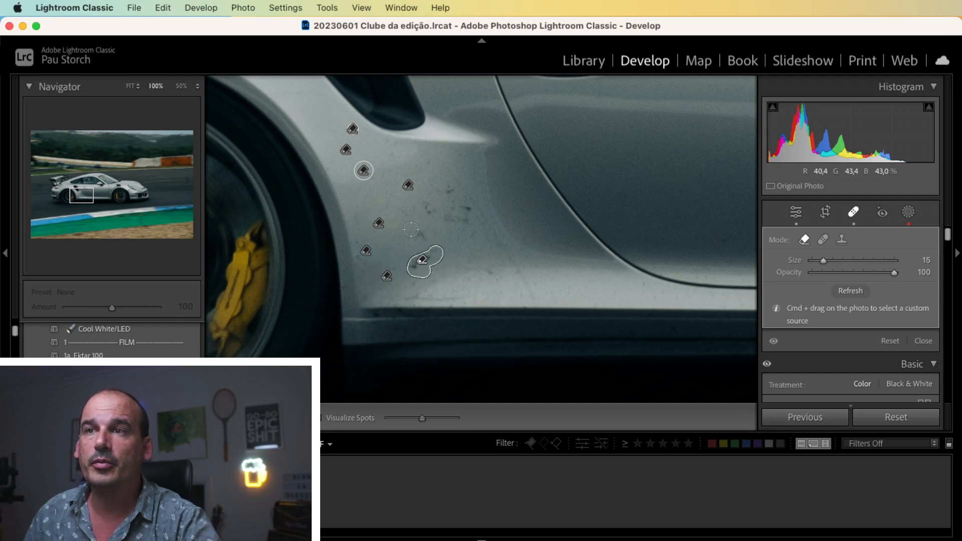
# - Remove the remaining scuffs in the middle of the rear fender and along its lower edge with brush size 14, and leave the tool
pyautogui.click(419, 236)
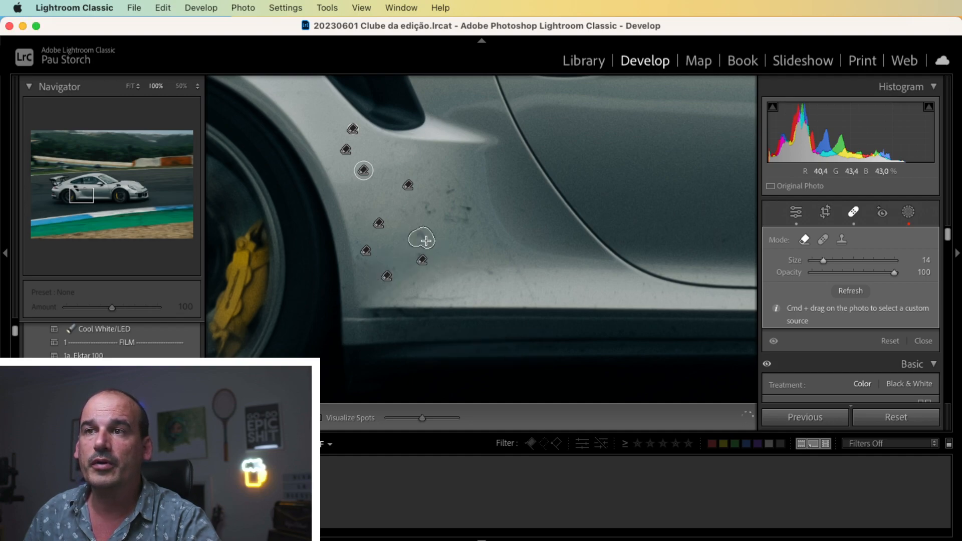
pyautogui.click(401, 268)
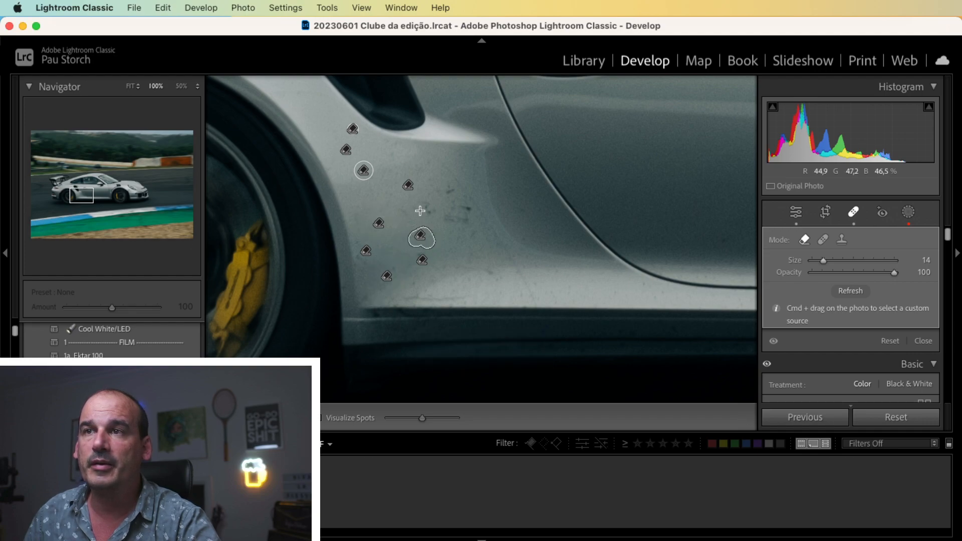
pyautogui.moveTo(414, 220); pyautogui.dragTo(430, 205)
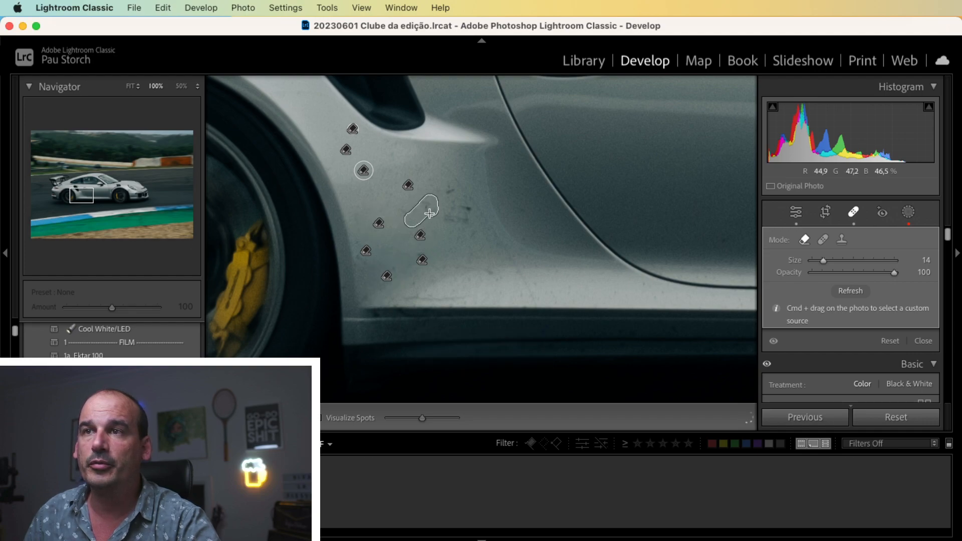
pyautogui.click(448, 190)
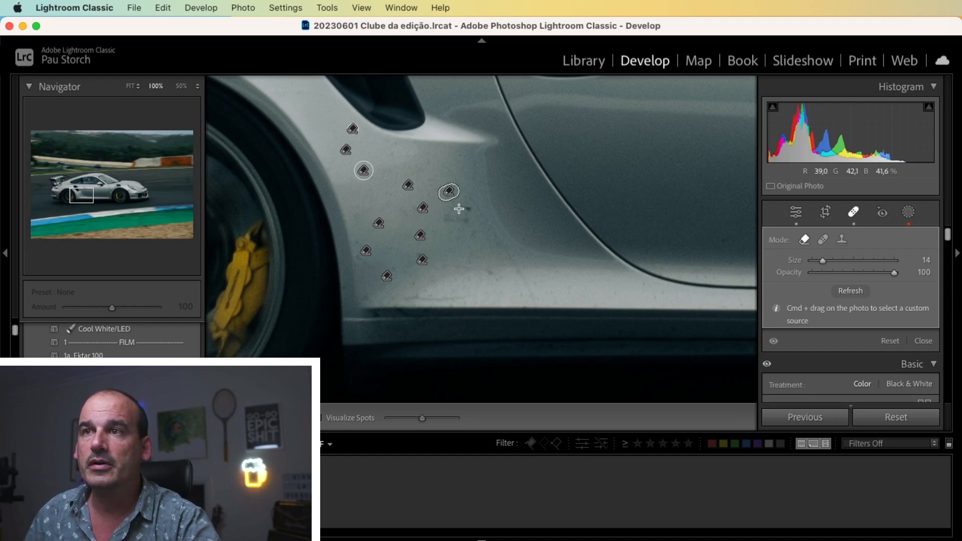
pyautogui.moveTo(460, 209)
pyautogui.mouseDown()
pyautogui.moveTo(467, 211)
pyautogui.moveTo(454, 205)
pyautogui.mouseUp()
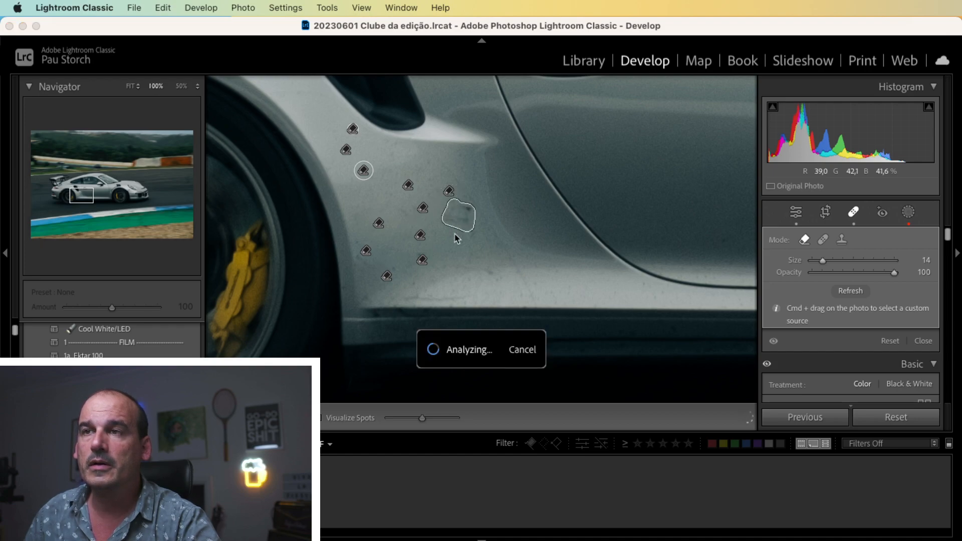
pyautogui.moveTo(408, 297); pyautogui.dragTo(464, 298)
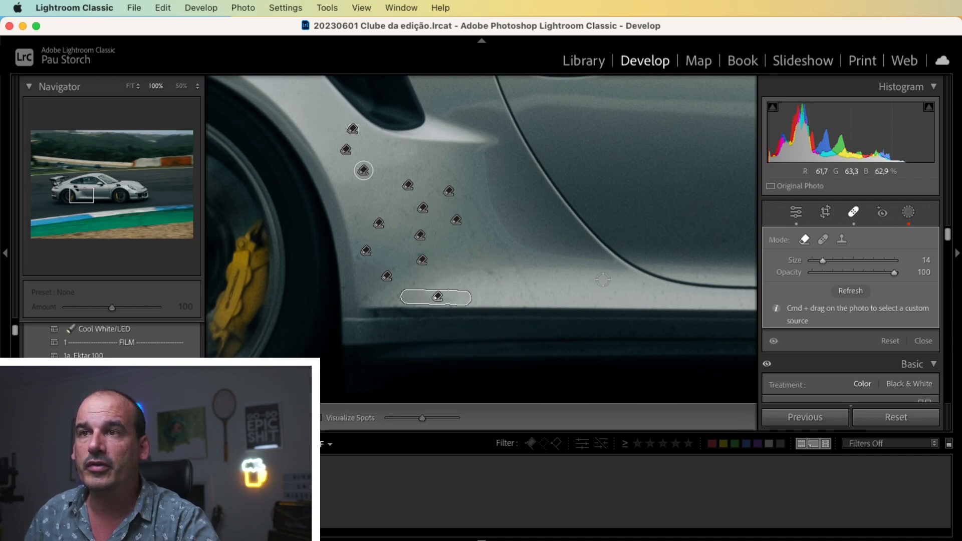
pyautogui.click(855, 212)
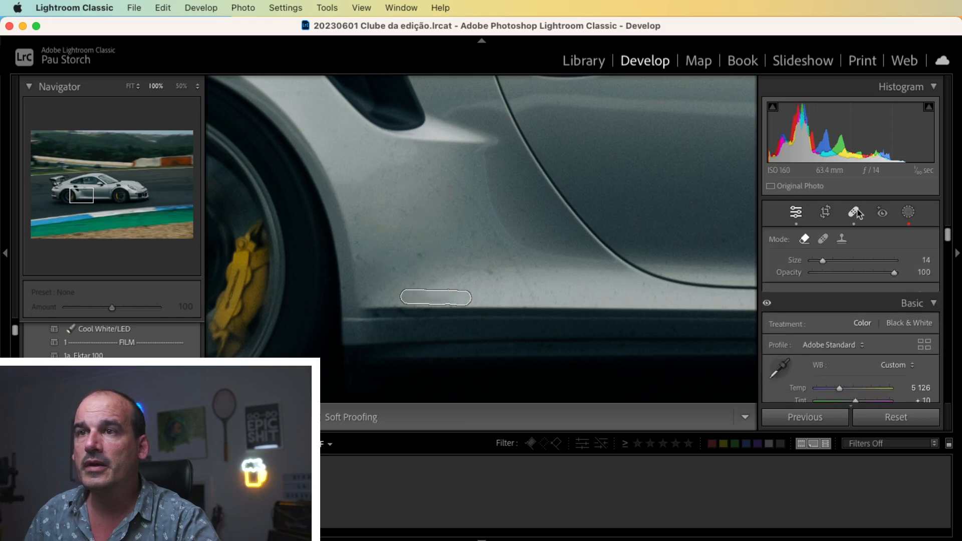
# - Reopen the Remove tool, clean the leftover marks on the lower part of the rear fender, and leave the tool
pyautogui.click(587, 239)
pyautogui.click(372, 322)
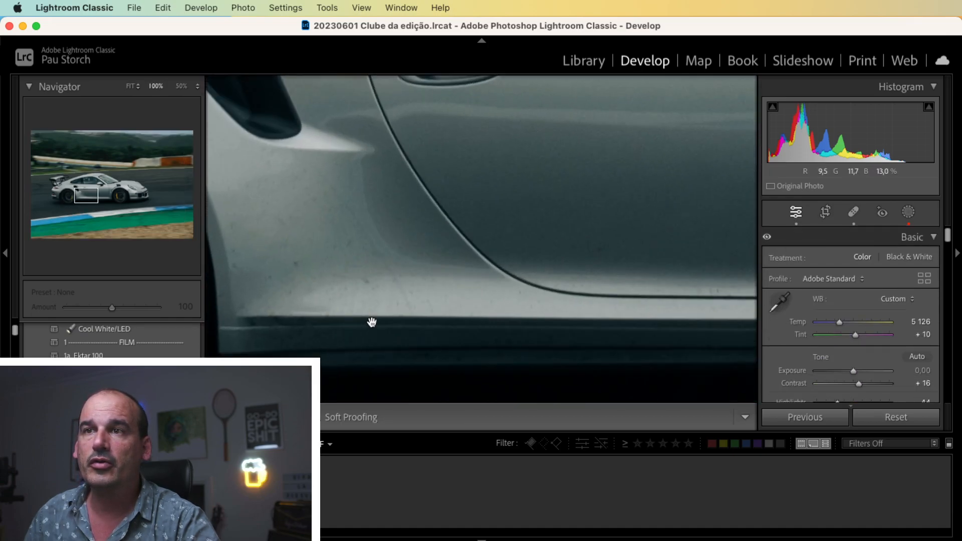
pyautogui.press('q')
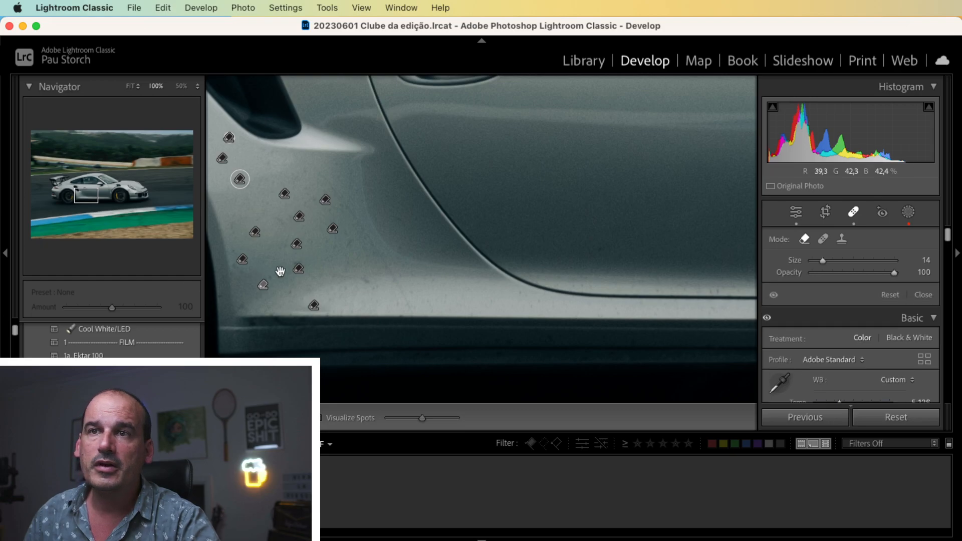
pyautogui.click(302, 268)
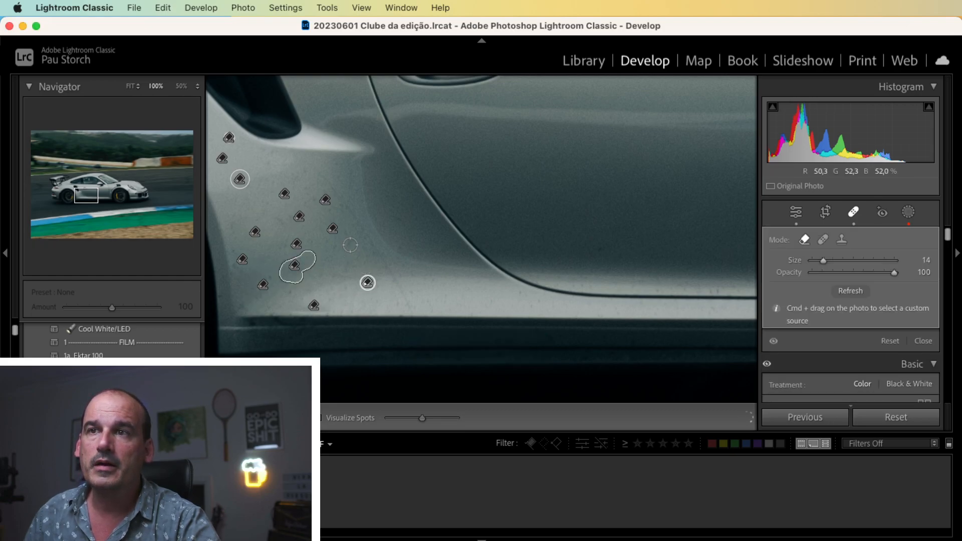
pyautogui.click(851, 213)
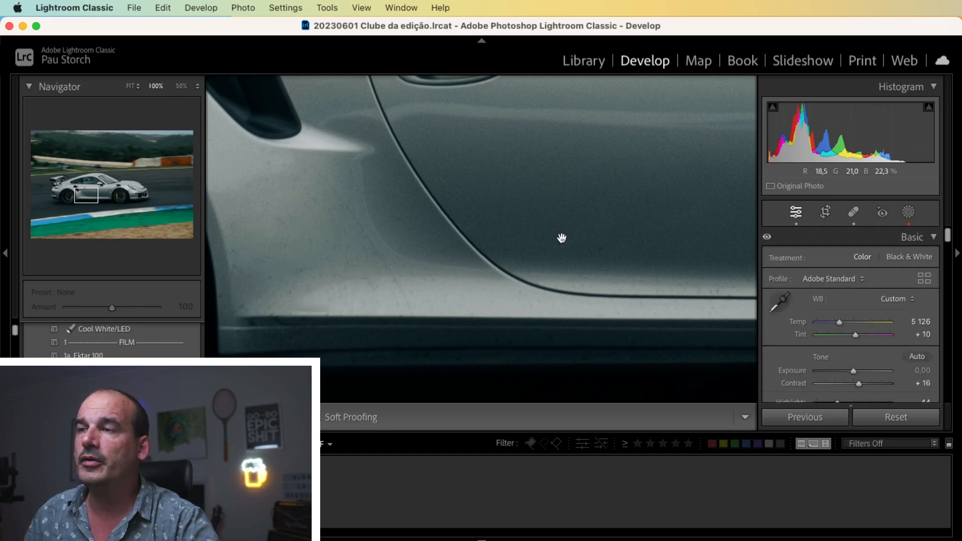
# - Review the silver car in the full photo and examine its door up close for remaining marks
pyautogui.click(503, 212)
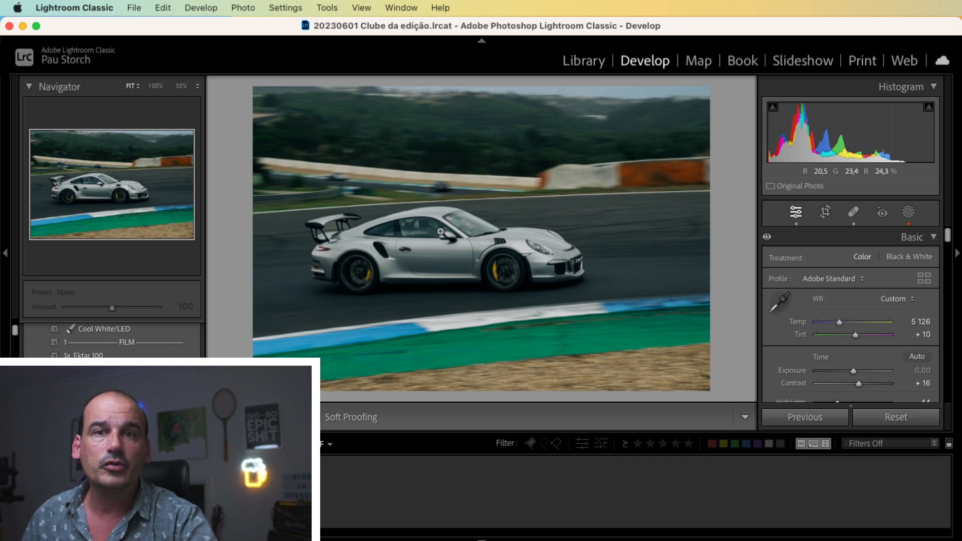
pyautogui.click(448, 269)
pyautogui.click(444, 269)
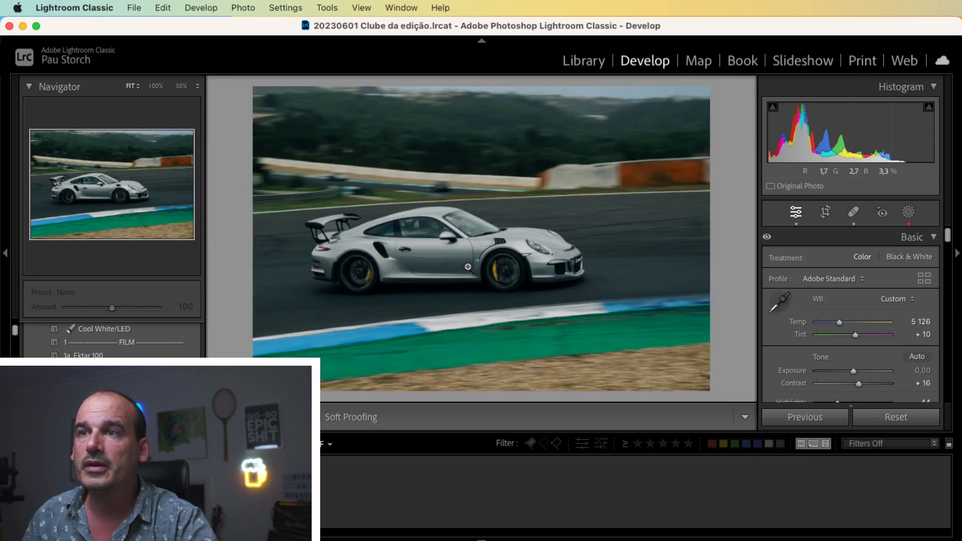
pyautogui.click(469, 268)
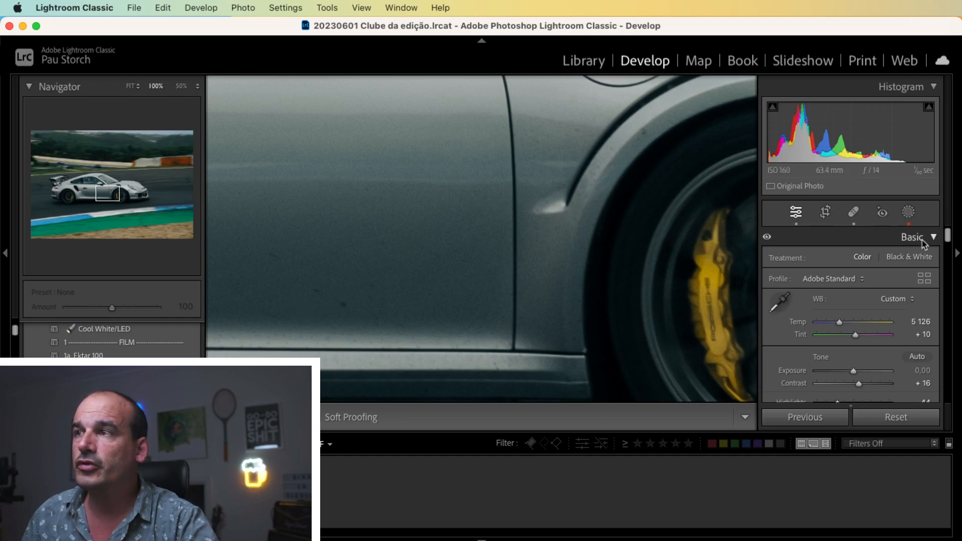
# - Remove the dark specks on the lower part of the door with brush size 14, and leave the Remove tool
pyautogui.click(854, 213)
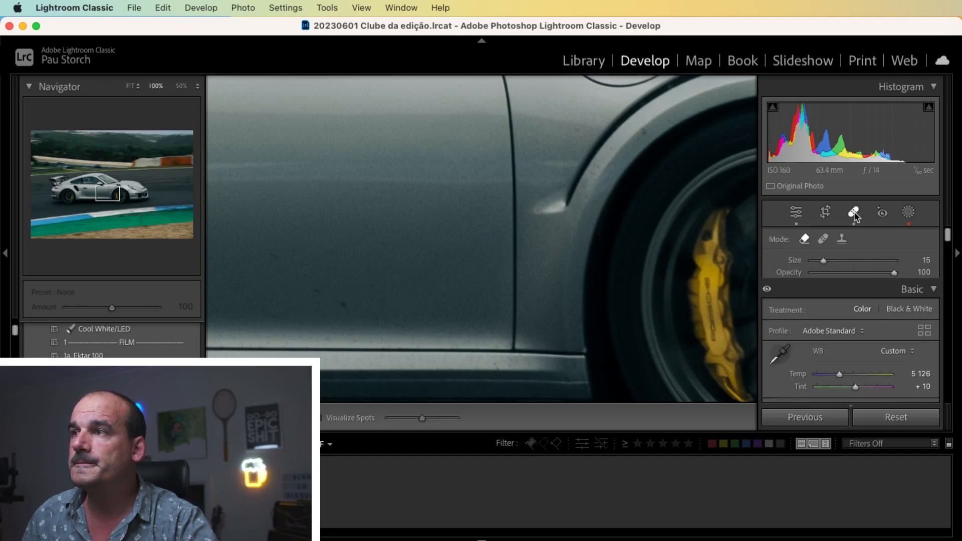
pyautogui.click(344, 307)
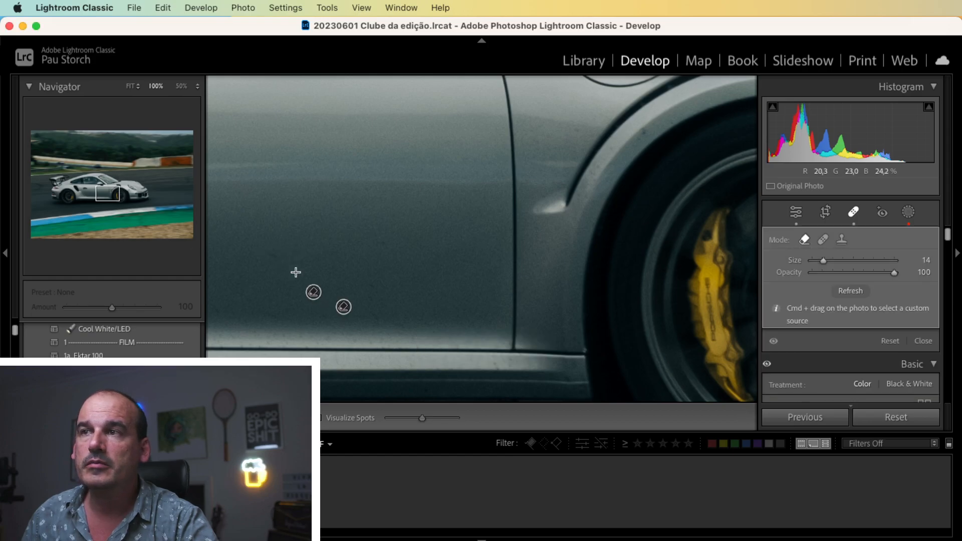
pyautogui.moveTo(270, 253); pyautogui.dragTo(293, 256)
pyautogui.press('q')
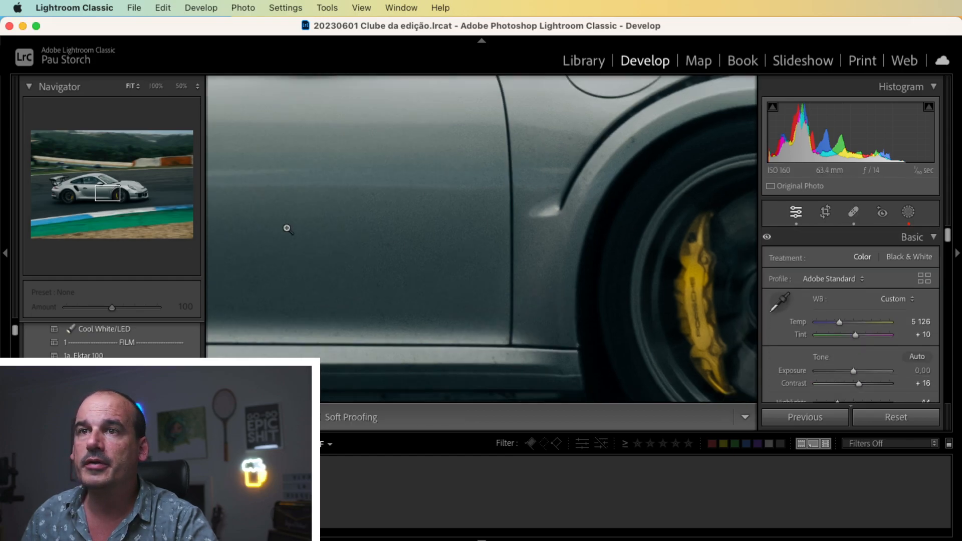
pyautogui.click(285, 228)
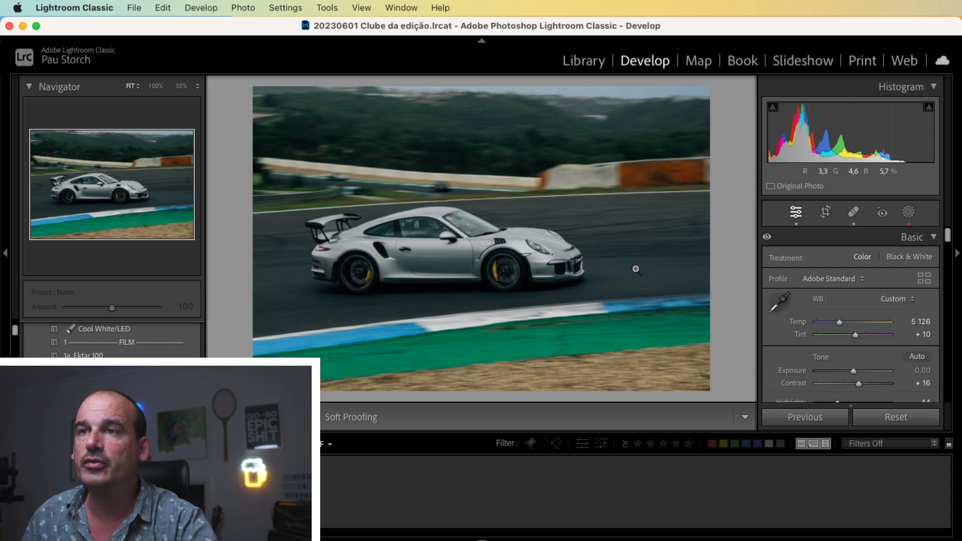
# - Create a brush mask with Exposure 0.09 and Shadows 9, paint it over the car's bodywork, and leave masking
pyautogui.click(909, 213)
pyautogui.click(634, 105)
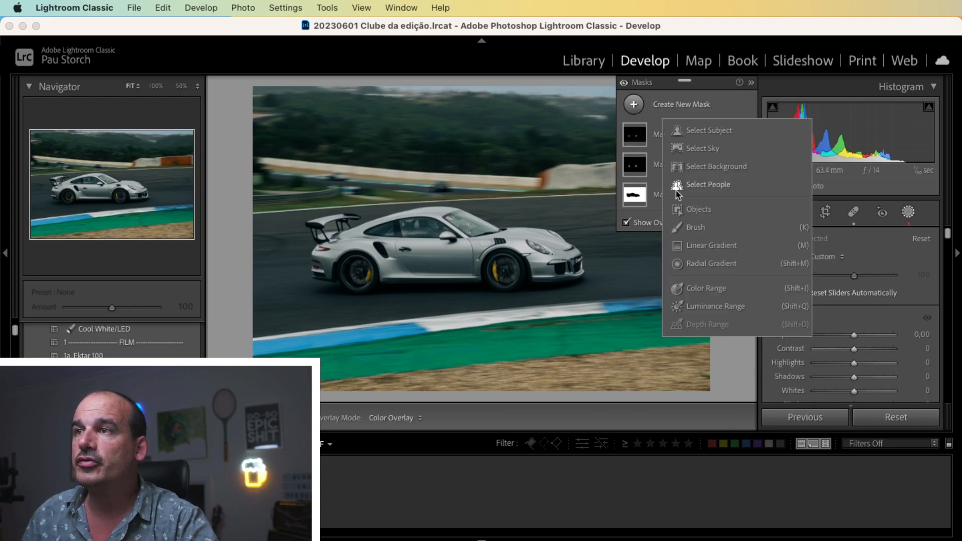
pyautogui.click(682, 227)
pyautogui.scroll(-5, 870, 338)
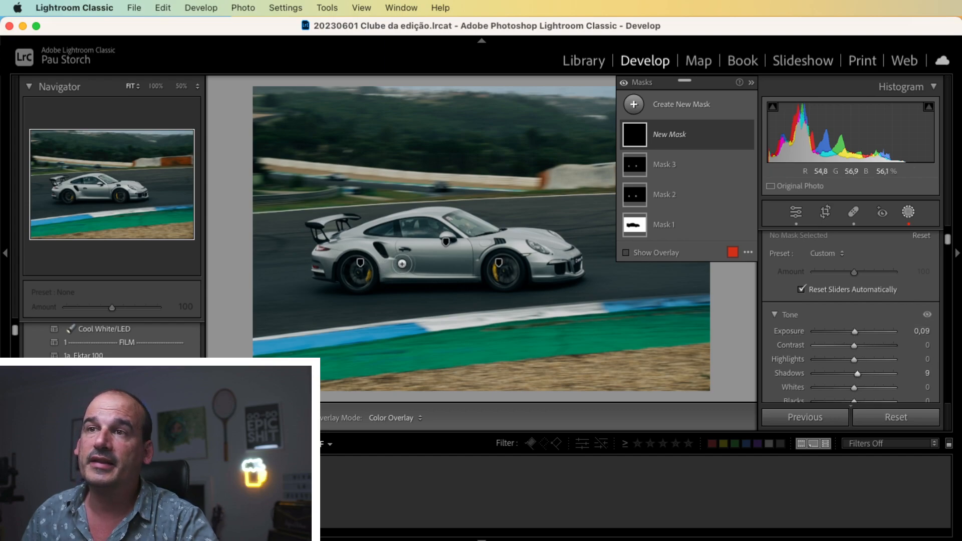
pyautogui.moveTo(409, 262)
pyautogui.mouseDown()
pyautogui.moveTo(524, 252)
pyautogui.moveTo(502, 252)
pyautogui.moveTo(566, 264)
pyautogui.mouseUp()
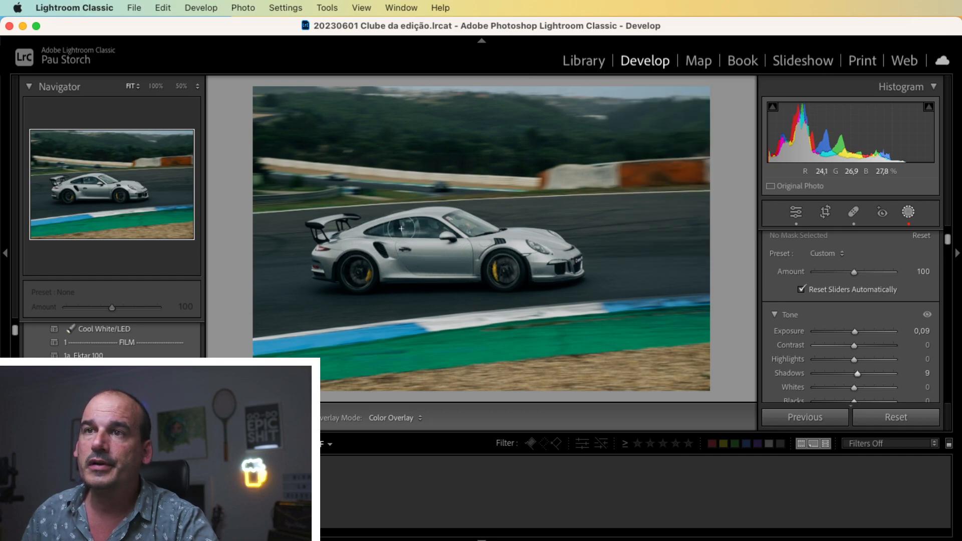
pyautogui.moveTo(329, 257); pyautogui.dragTo(340, 267)
pyautogui.click(909, 216)
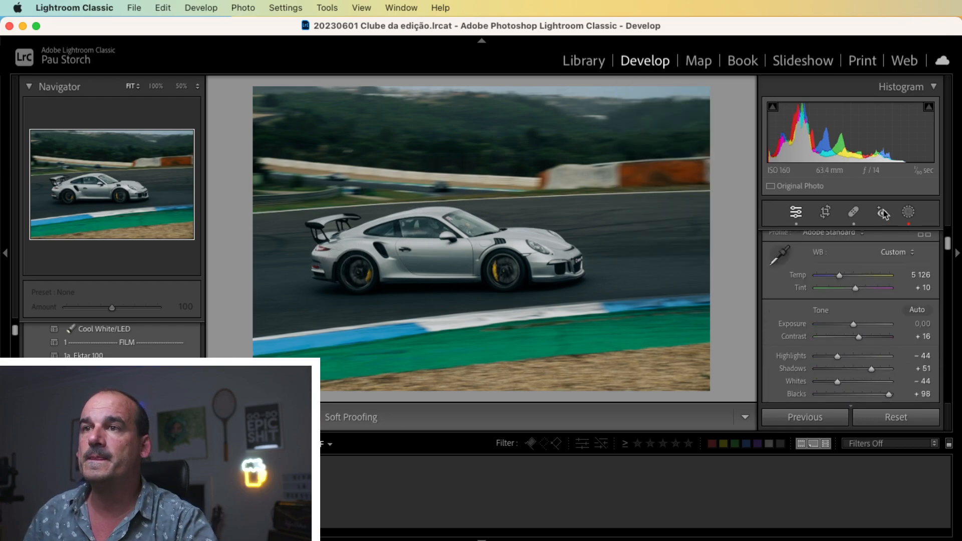
# - Straighten the photo to an angle of about -0.94, crop in tighter around the car, reposition the photo, and apply the crop
pyautogui.click(826, 212)
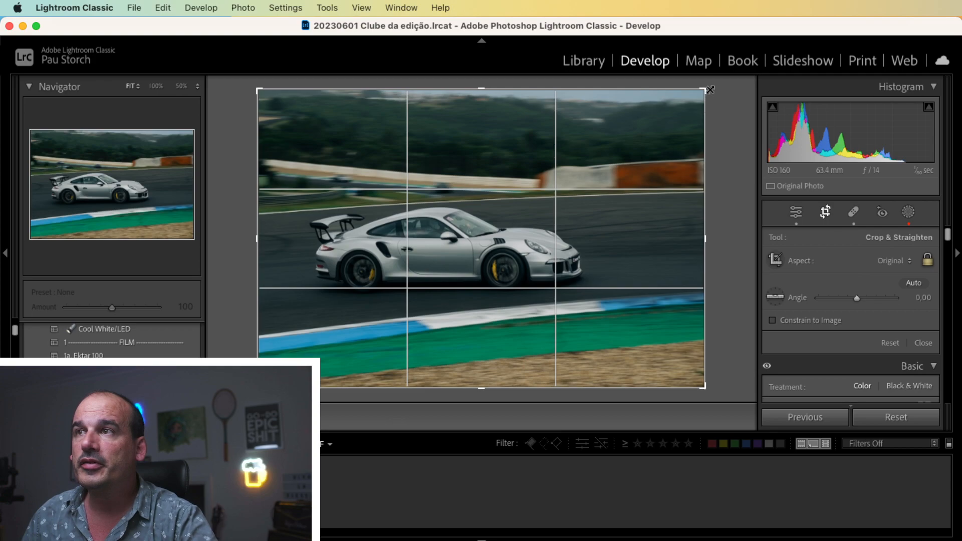
pyautogui.moveTo(720, 95); pyautogui.dragTo(678, 105)
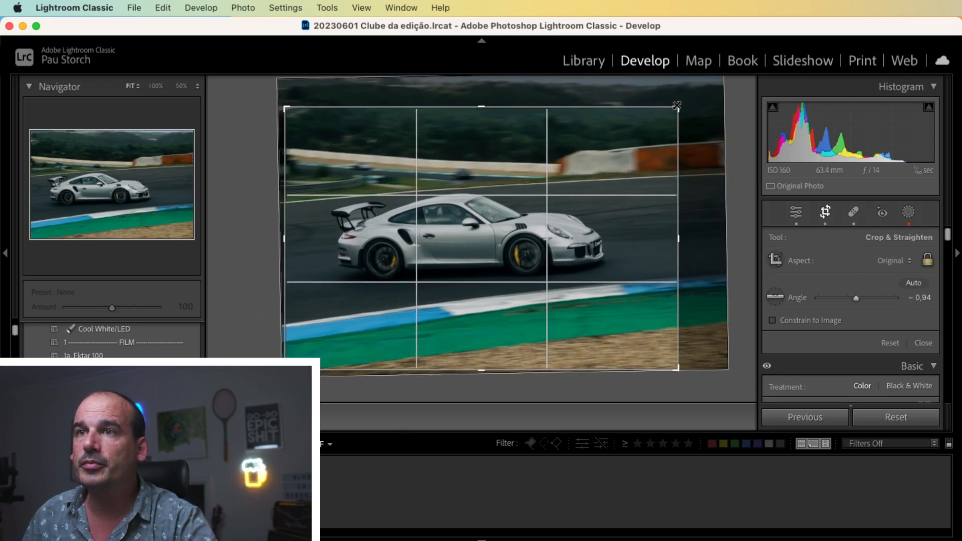
pyautogui.moveTo(609, 181); pyautogui.dragTo(579, 192)
pyautogui.press('Return')
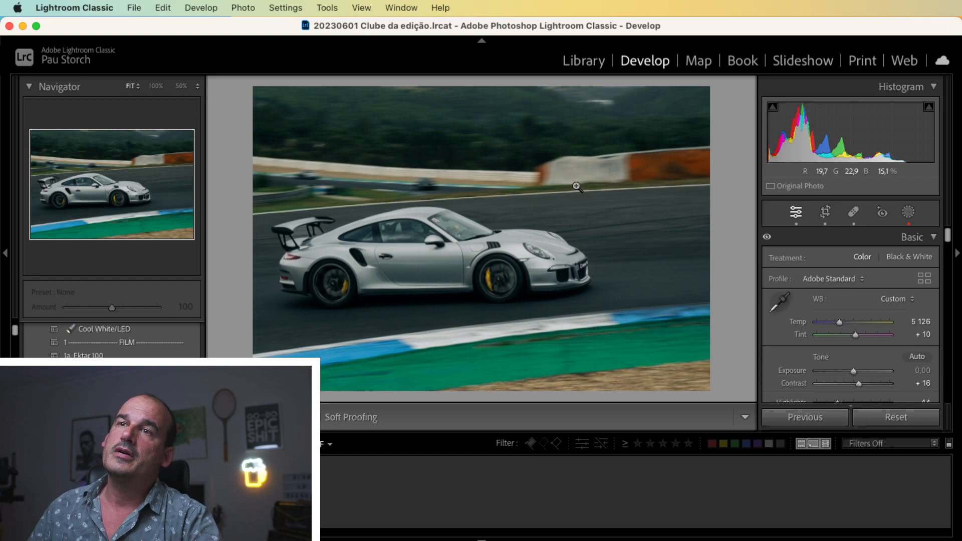
# - Reopen the crop, enlarge the frame slightly to show more of the scene, and apply it
pyautogui.press('r')
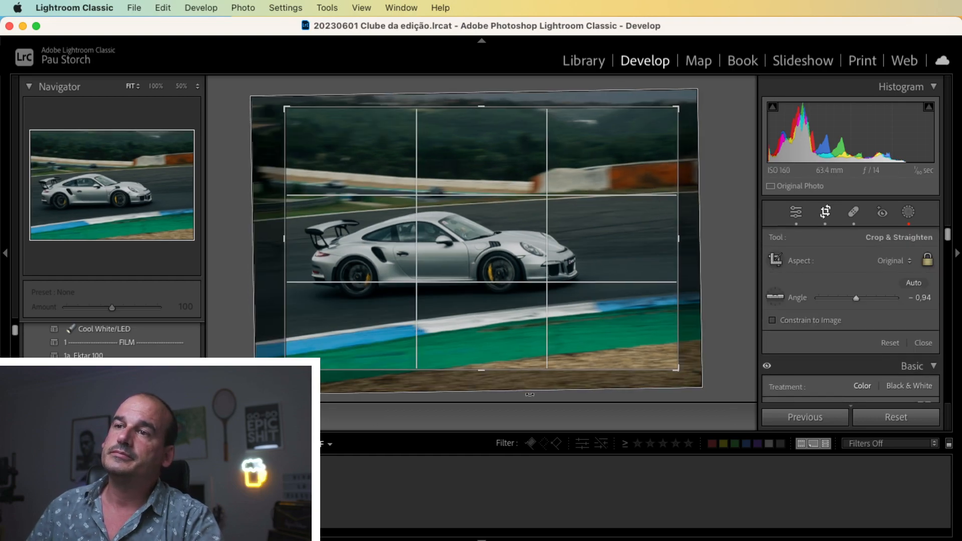
pyautogui.moveTo(537, 369); pyautogui.dragTo(539, 386)
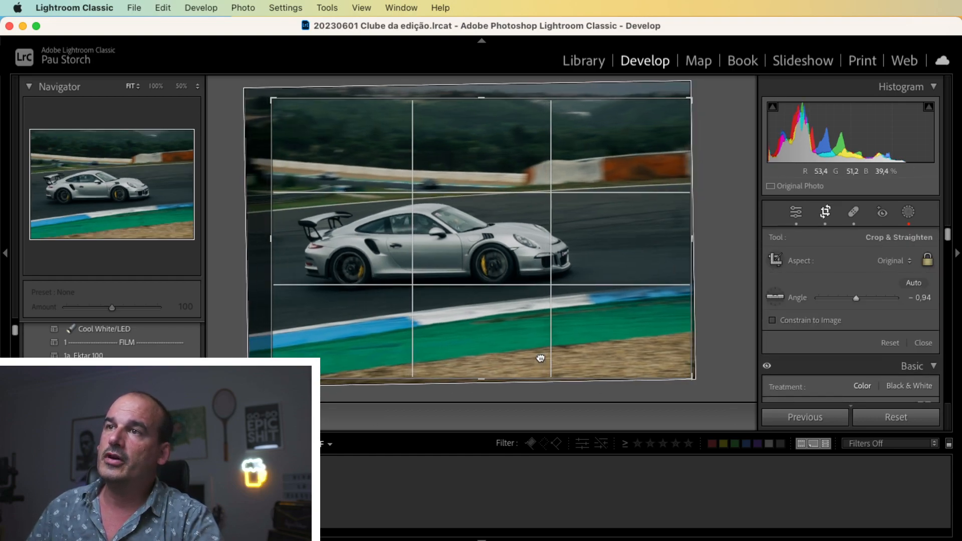
pyautogui.press('Return')
# - Create a brush mask with Saturation 13 and paint it along the whole blue and white kerb
pyautogui.click(909, 212)
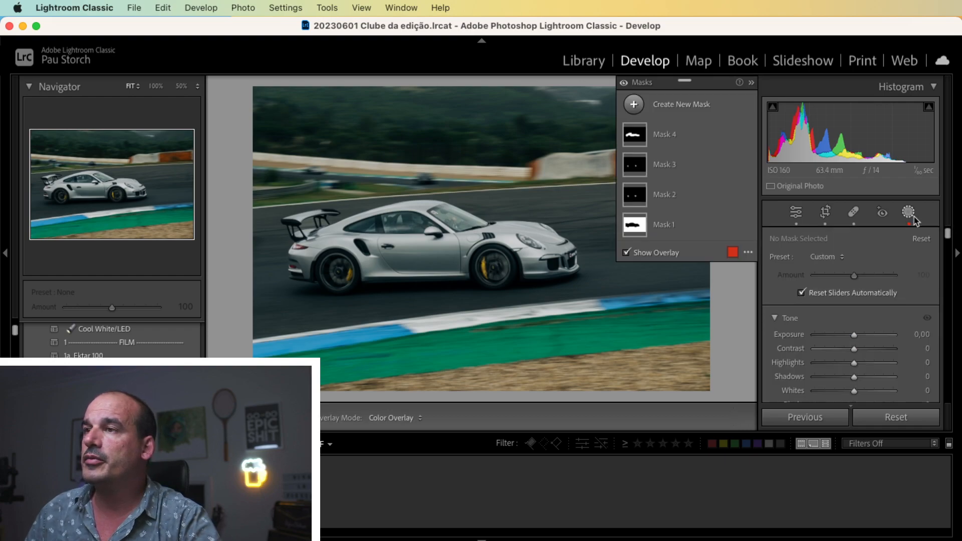
pyautogui.click(634, 104)
pyautogui.click(693, 228)
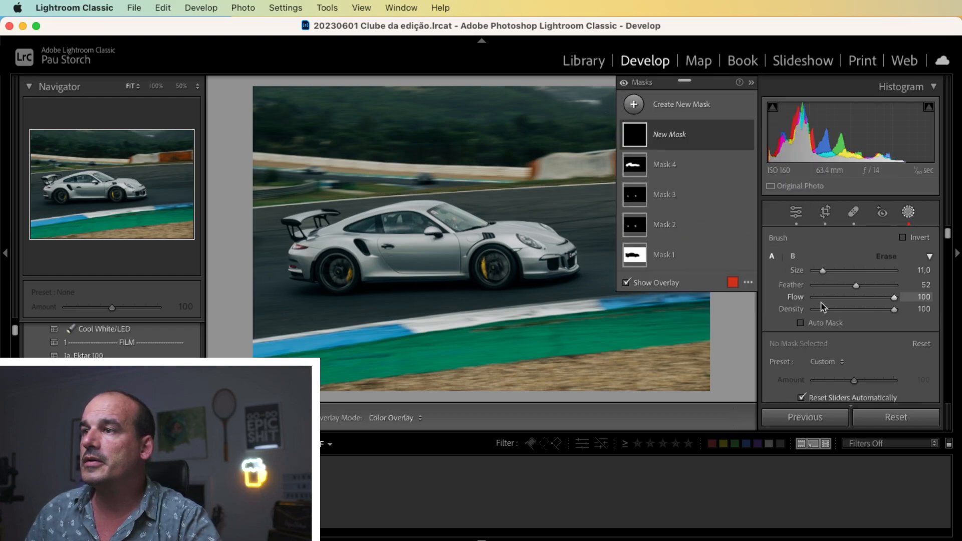
pyautogui.scroll(-5, 858, 325)
pyautogui.scroll(-2, 863, 354)
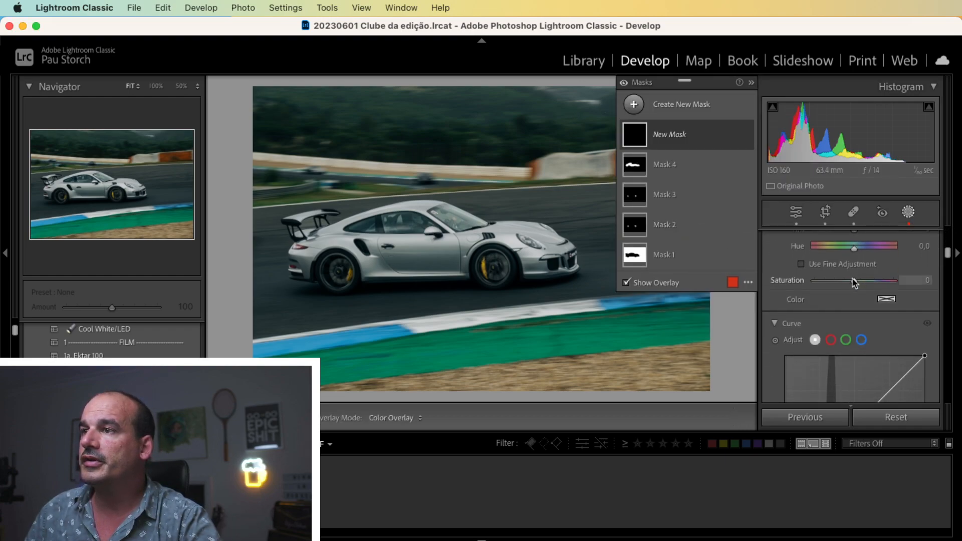
pyautogui.moveTo(854, 280); pyautogui.dragTo(858, 280)
pyautogui.moveTo(396, 333); pyautogui.dragTo(257, 350)
pyautogui.moveTo(610, 309); pyautogui.dragTo(721, 298)
pyautogui.moveTo(421, 327); pyautogui.dragTo(606, 315)
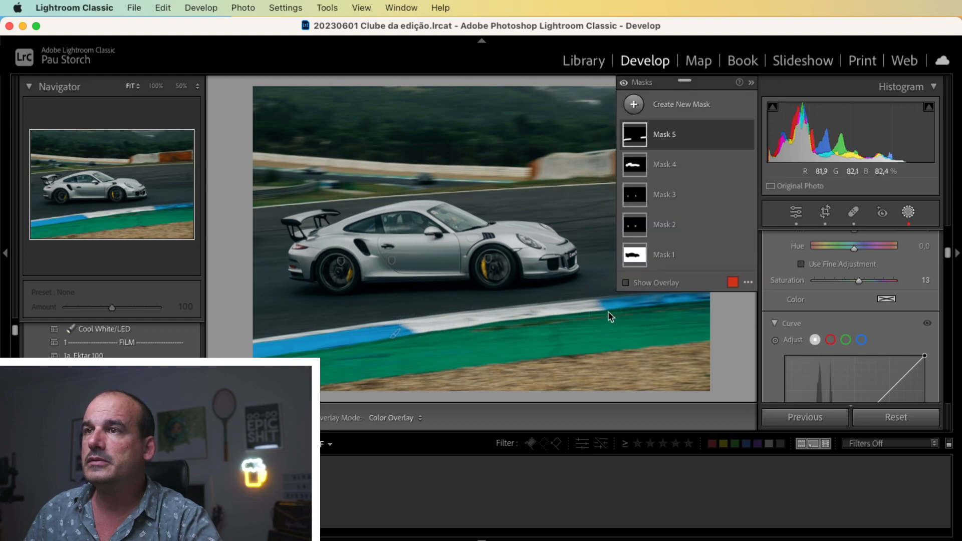
# - Collapse the mask list, extend the saturation mask over the white and orange track barrier, and leave masking
pyautogui.click(752, 83)
pyautogui.moveTo(544, 169)
pyautogui.mouseDown()
pyautogui.moveTo(638, 158)
pyautogui.moveTo(547, 159)
pyautogui.moveTo(708, 158)
pyautogui.mouseUp()
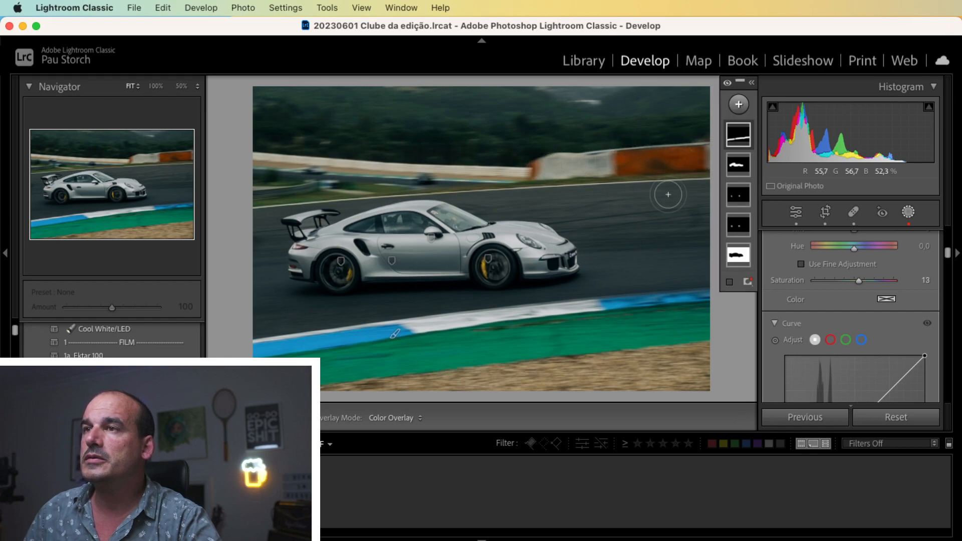
pyautogui.click(909, 212)
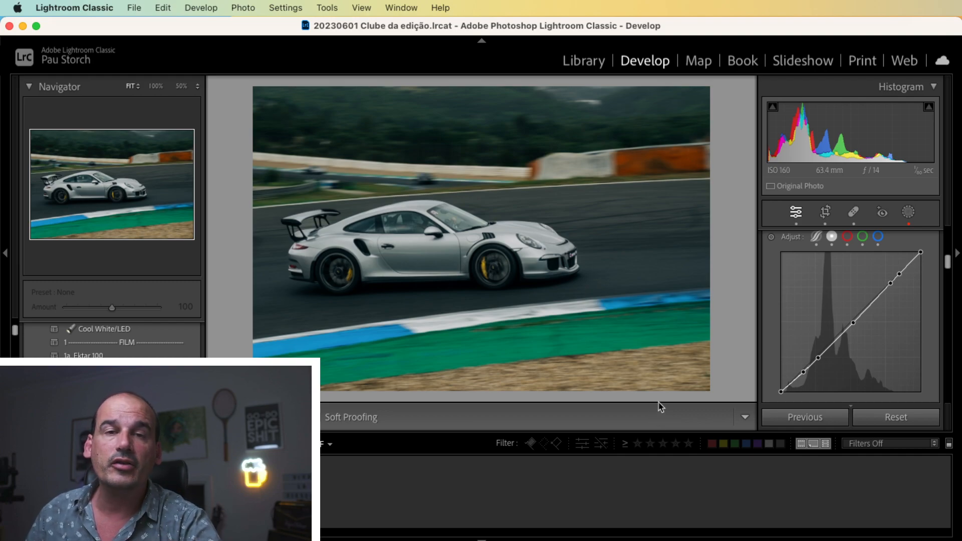
# - Add an inverted radial gradient mask around the car with Feather 100 and Exposure -0.50, and leave masking
pyautogui.click(910, 213)
pyautogui.click(738, 106)
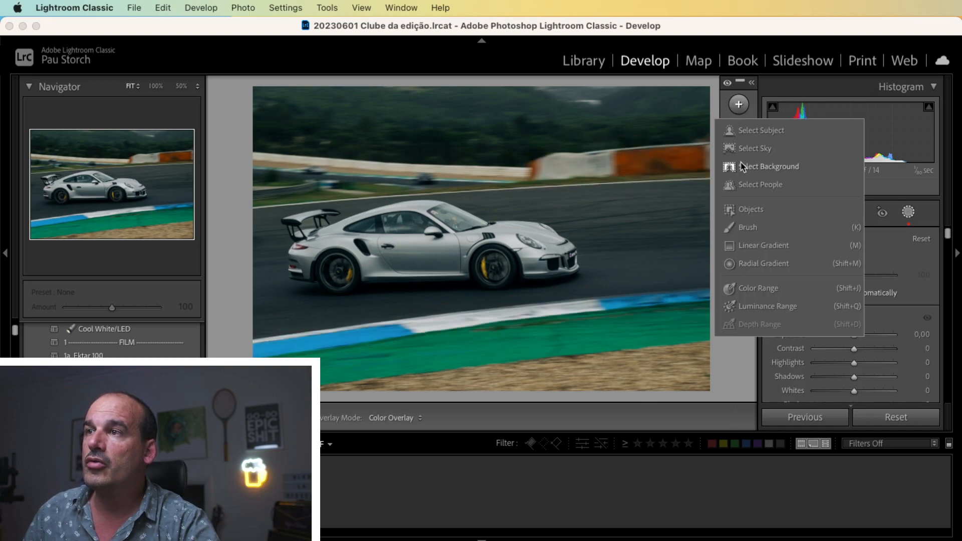
pyautogui.click(778, 265)
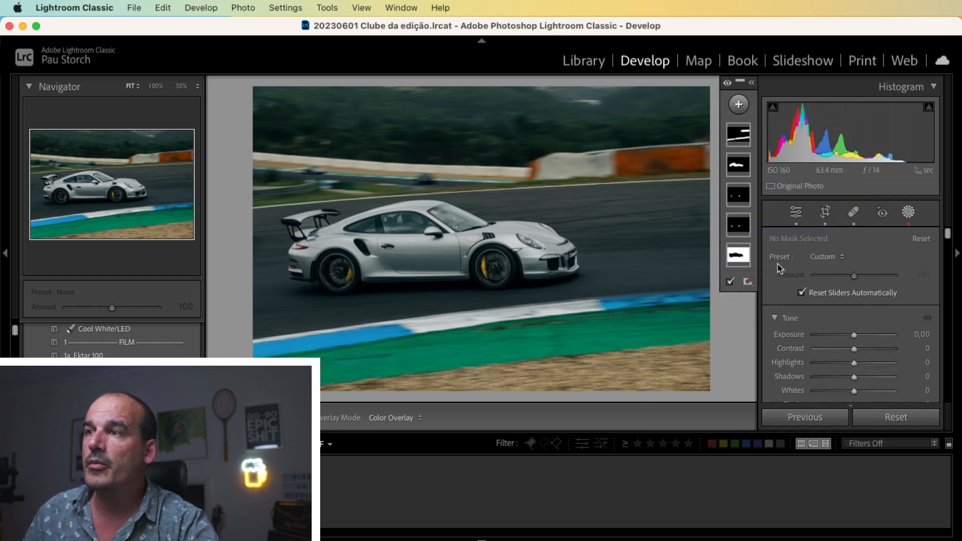
pyautogui.moveTo(519, 231); pyautogui.dragTo(636, 288)
pyautogui.moveTo(613, 238); pyautogui.dragTo(600, 238)
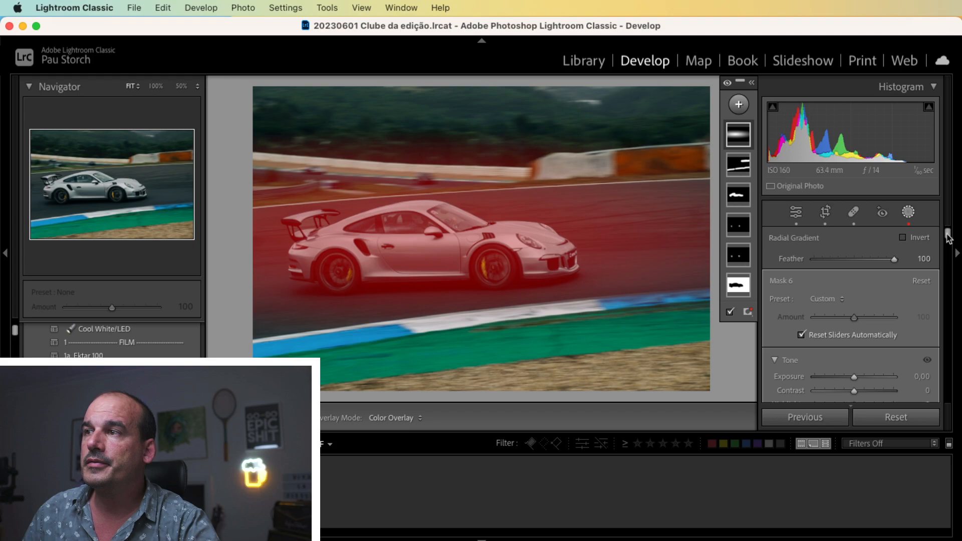
pyautogui.moveTo(854, 377); pyautogui.dragTo(850, 380)
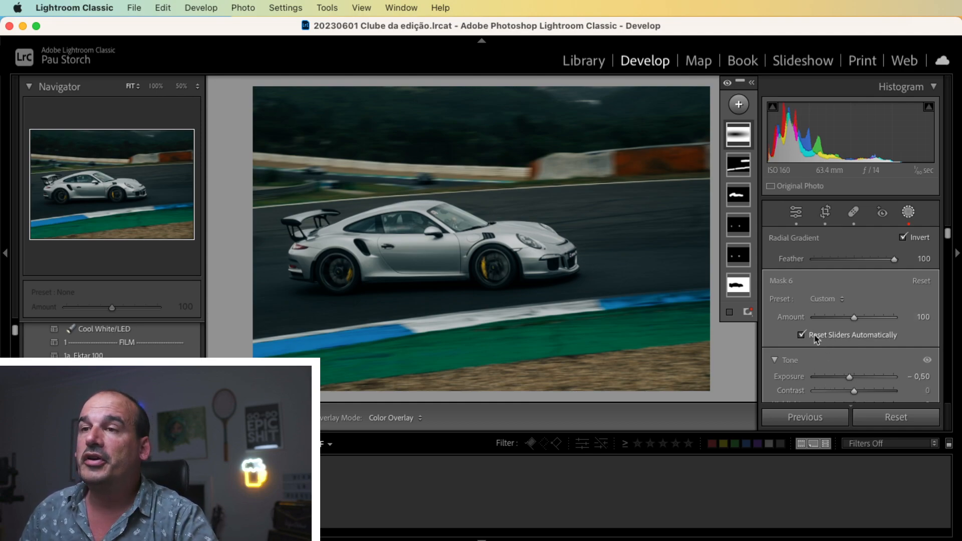
pyautogui.hotkey('shift', 'w')
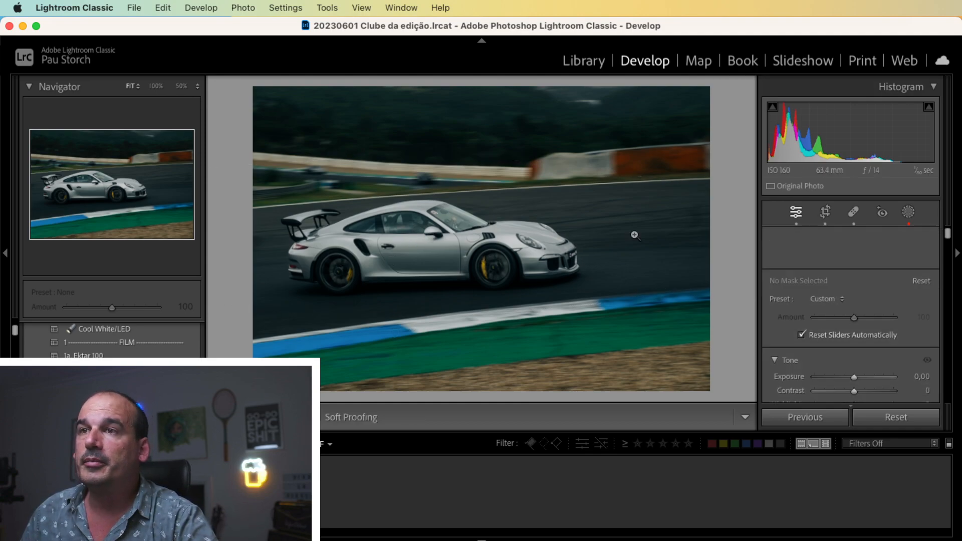
# - Create a brush mask for the headlights with Temp 44 and Exposure 0.19, viewing the car's front up close
pyautogui.click(533, 246)
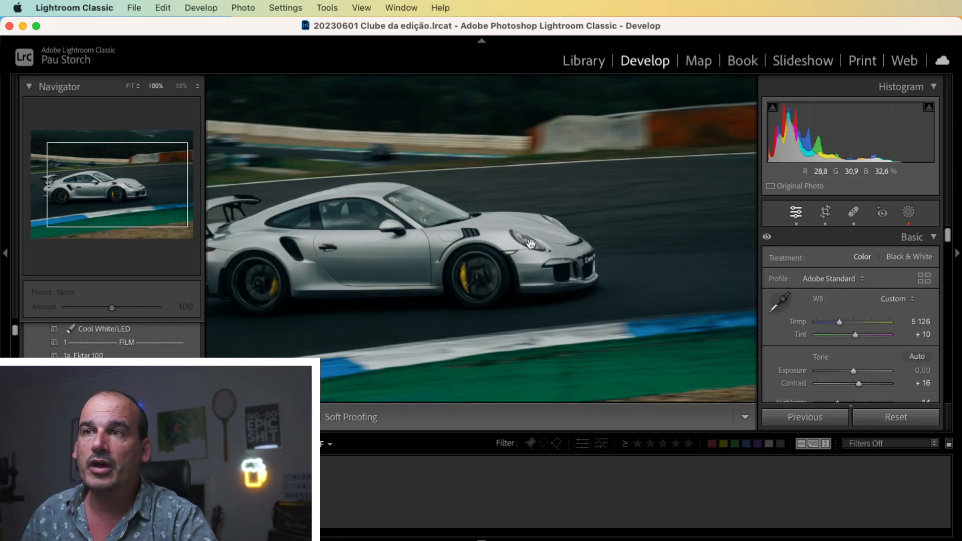
pyautogui.click(908, 211)
pyautogui.click(739, 104)
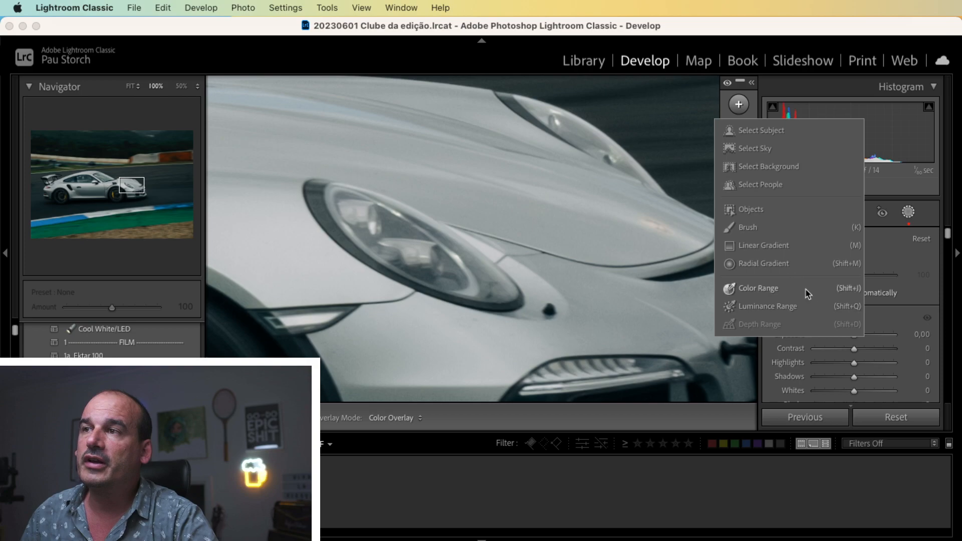
pyautogui.click(748, 227)
pyautogui.scroll(-3, 898, 309)
pyautogui.scroll(2, 897, 314)
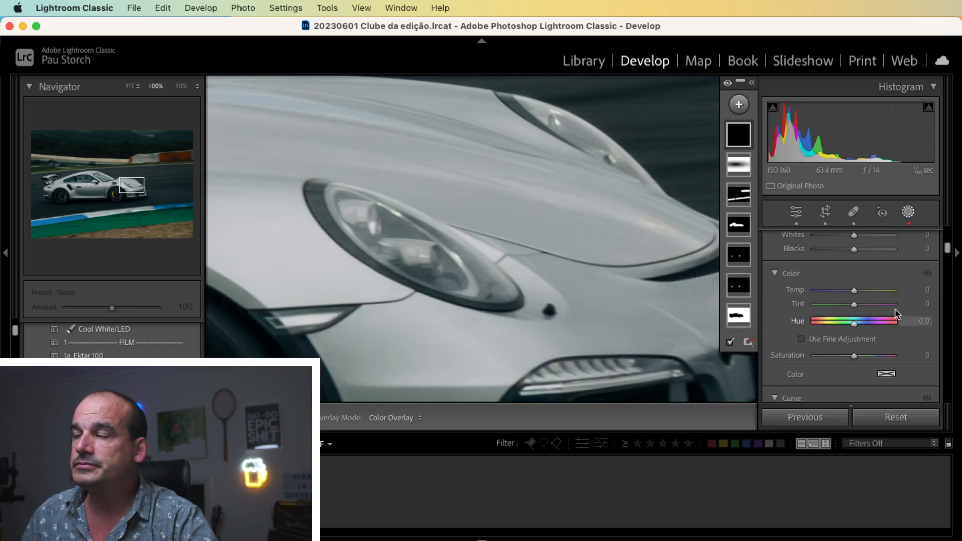
pyautogui.moveTo(854, 287); pyautogui.dragTo(871, 290)
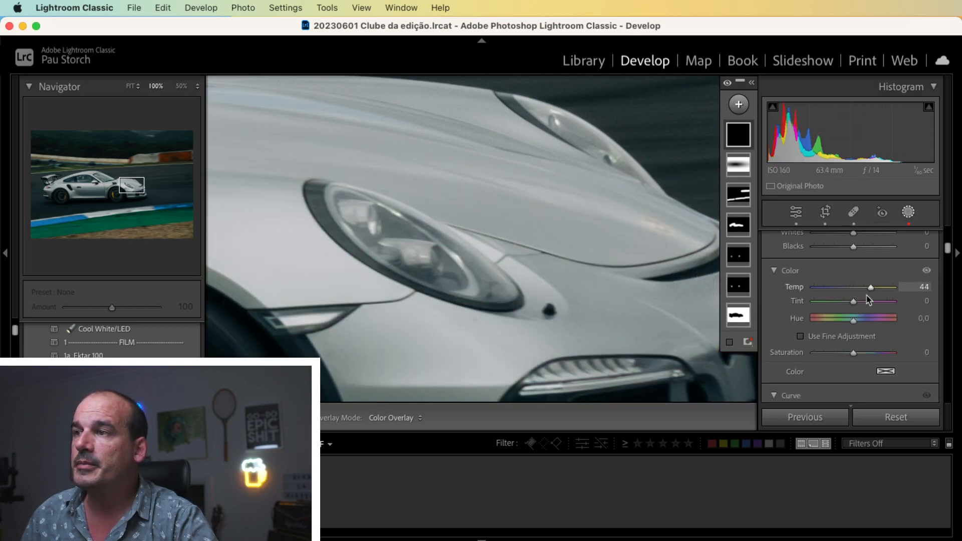
pyautogui.scroll(5, 865, 350)
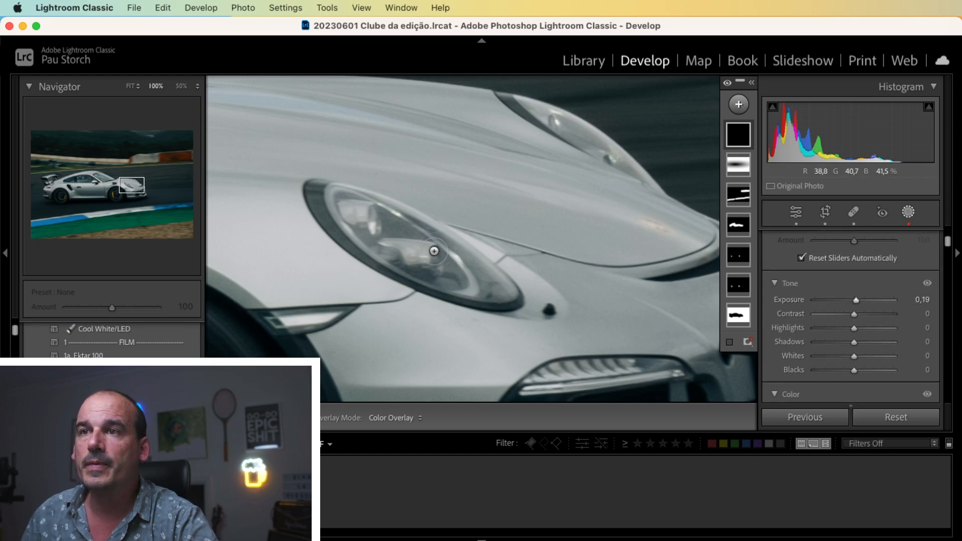
# - Paint the warm brush mask over the lamps in both headlights, and check the glow in the full photo and up close
pyautogui.moveTo(434, 251); pyautogui.dragTo(438, 261)
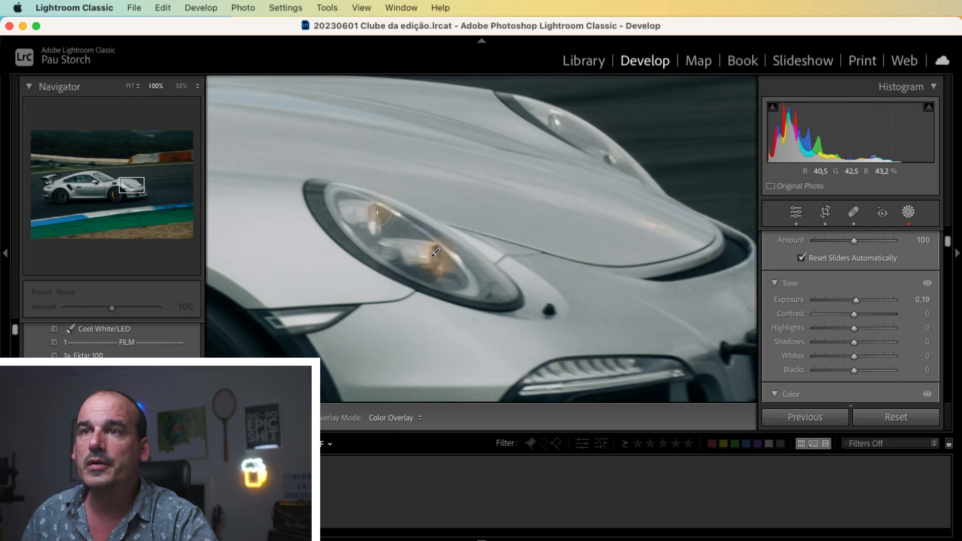
pyautogui.moveTo(376, 225); pyautogui.dragTo(376, 227)
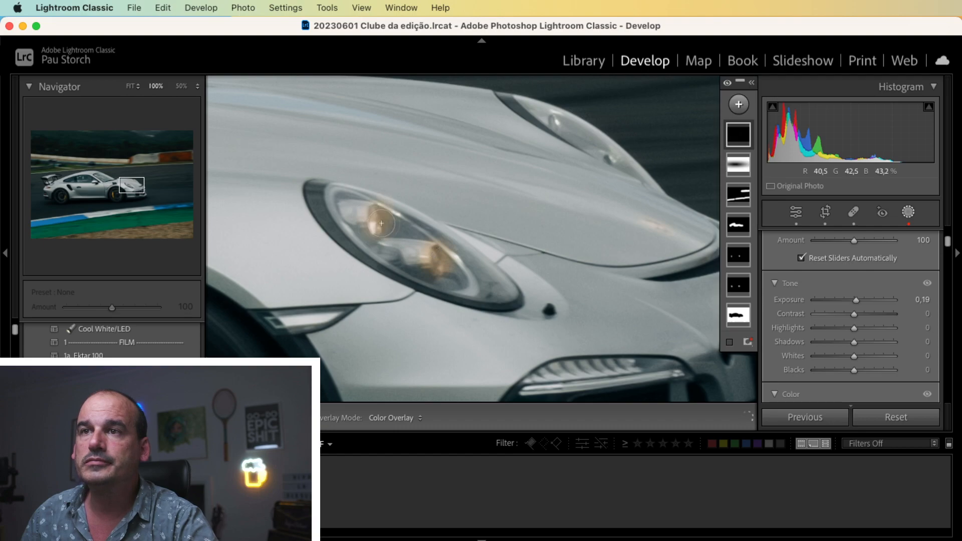
pyautogui.click(555, 123)
pyautogui.moveTo(608, 158); pyautogui.dragTo(610, 159)
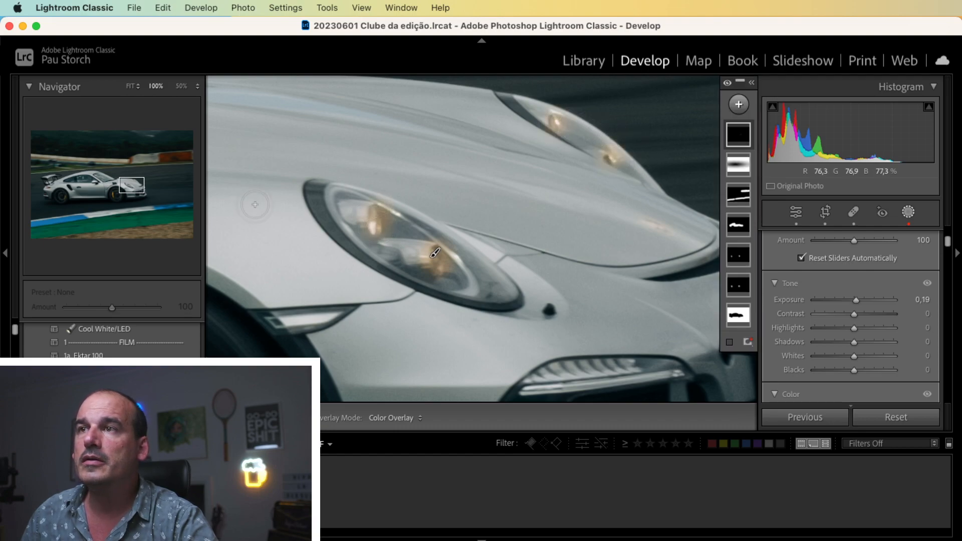
pyautogui.click(130, 87)
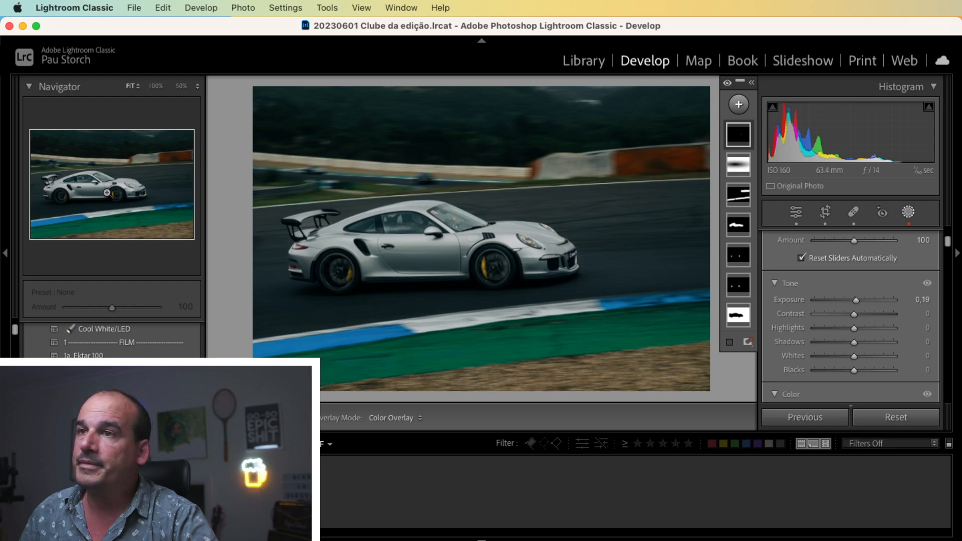
pyautogui.click(156, 87)
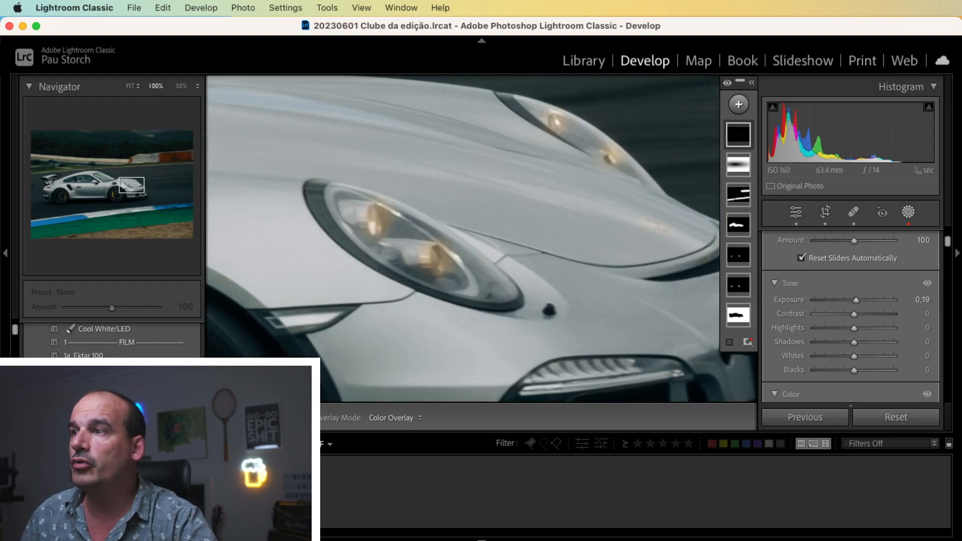
pyautogui.scroll(1, 945, 249)
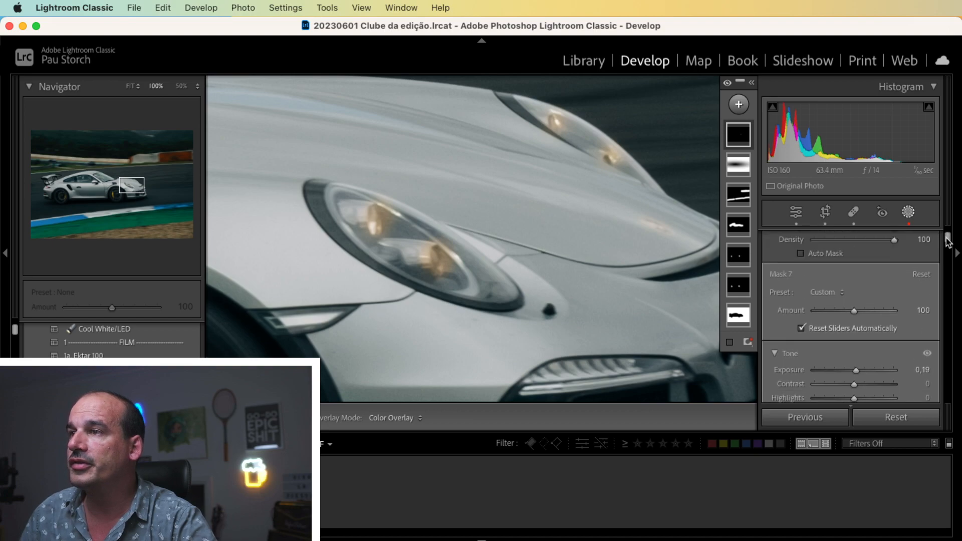
# - Set the brush mask's Temp to 36 and paint it over the full glass area of both headlights
pyautogui.scroll(-4, 945, 249)
pyautogui.moveTo(873, 321); pyautogui.dragTo(873, 325)
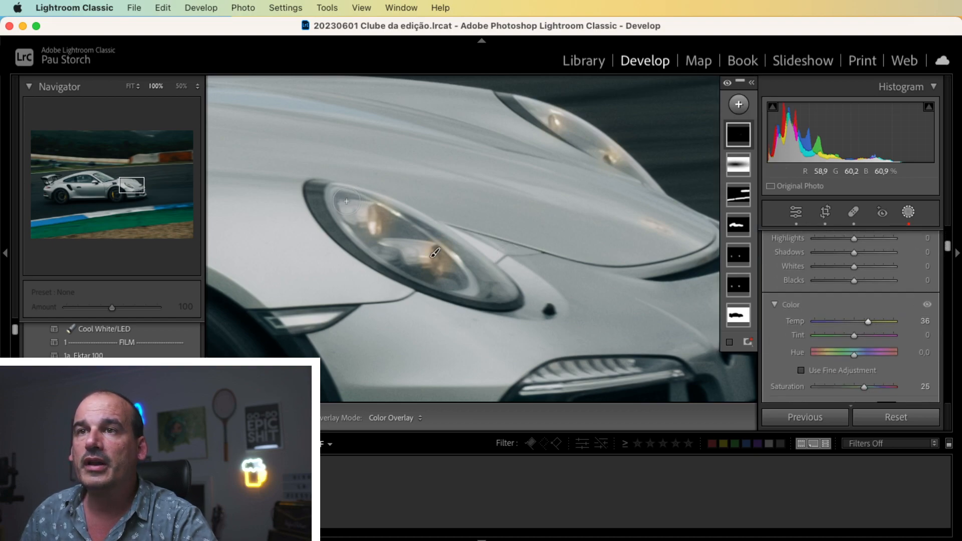
pyautogui.moveTo(346, 201)
pyautogui.mouseDown()
pyautogui.moveTo(431, 273)
pyautogui.moveTo(496, 286)
pyautogui.moveTo(460, 252)
pyautogui.moveTo(392, 222)
pyautogui.mouseUp()
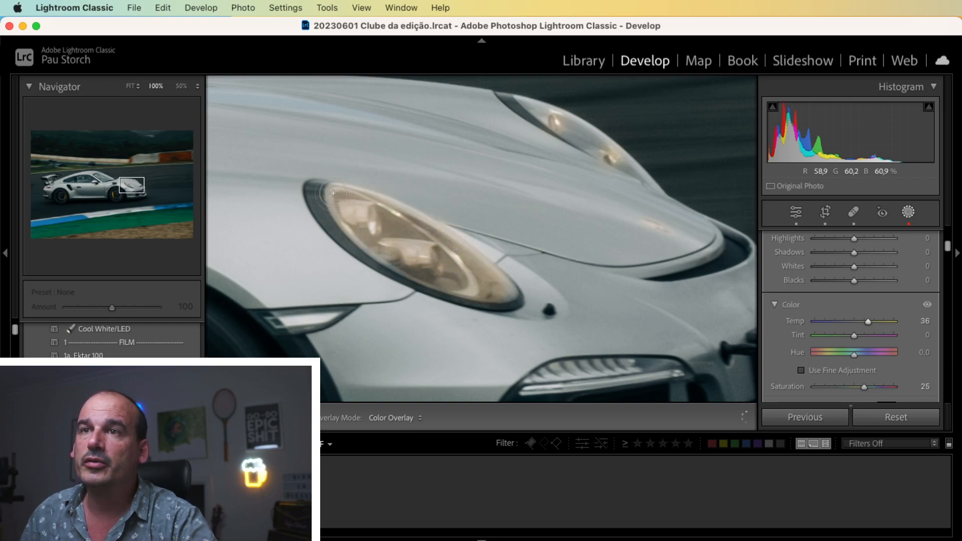
pyautogui.moveTo(509, 290); pyautogui.dragTo(511, 296)
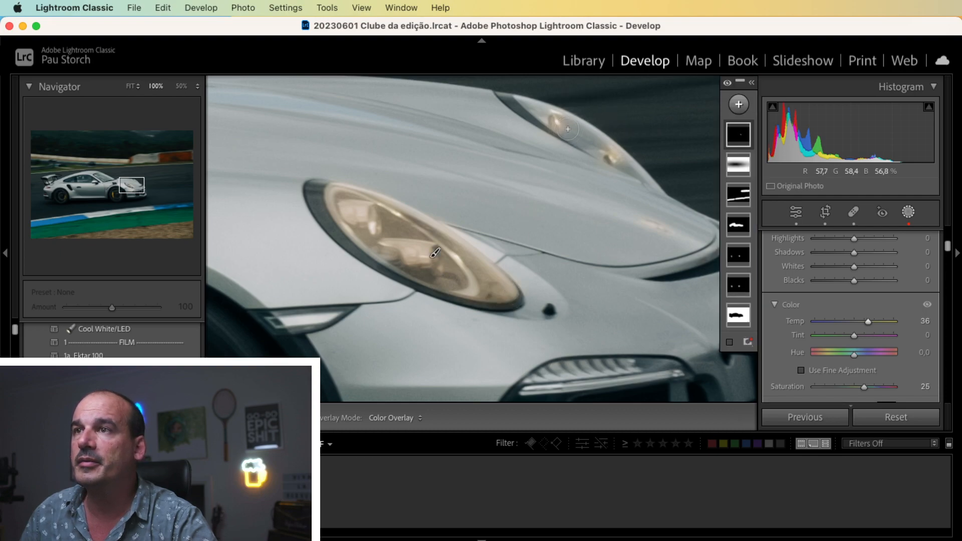
pyautogui.moveTo(571, 129); pyautogui.dragTo(603, 146)
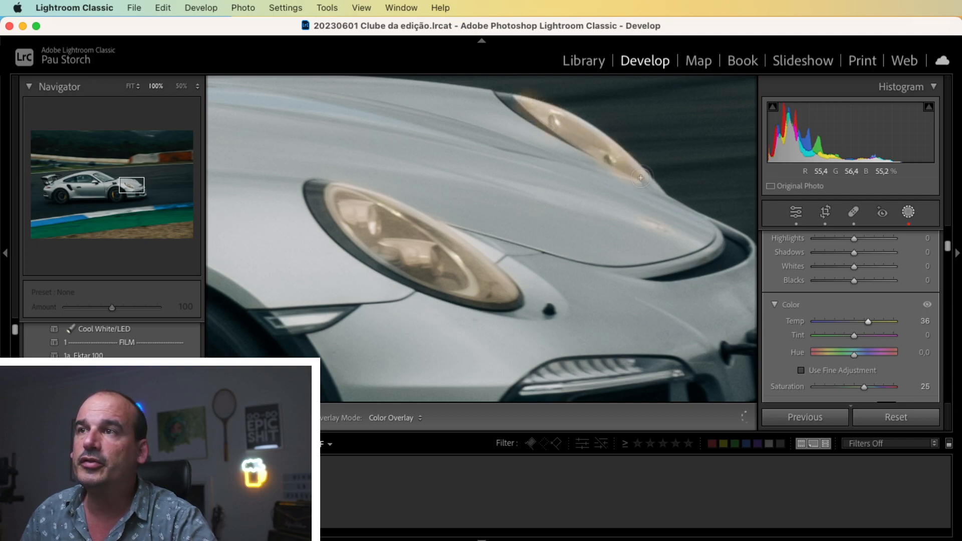
pyautogui.moveTo(642, 178); pyautogui.dragTo(684, 200)
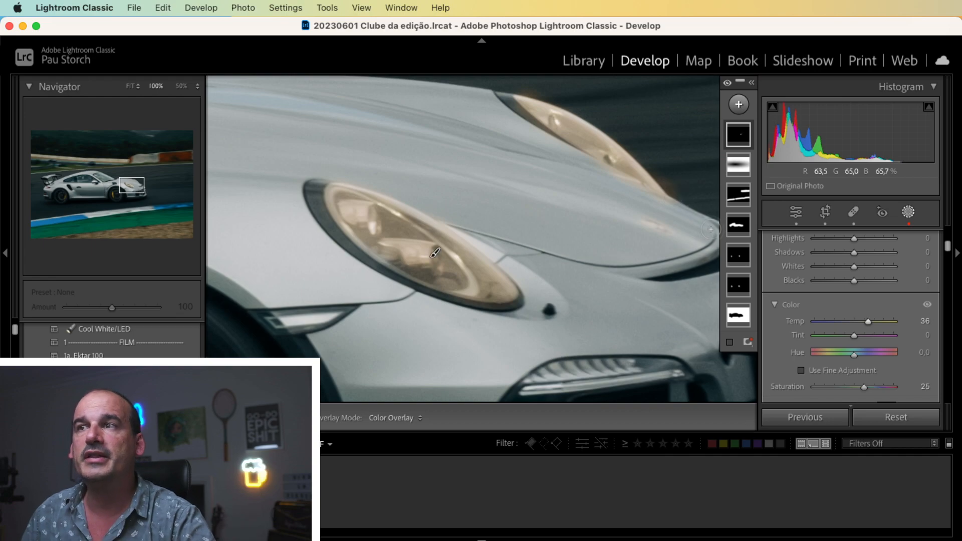
# - Erase the headlight mask's spill from the bodywork and background around the far headlight
pyautogui.click(802, 371)
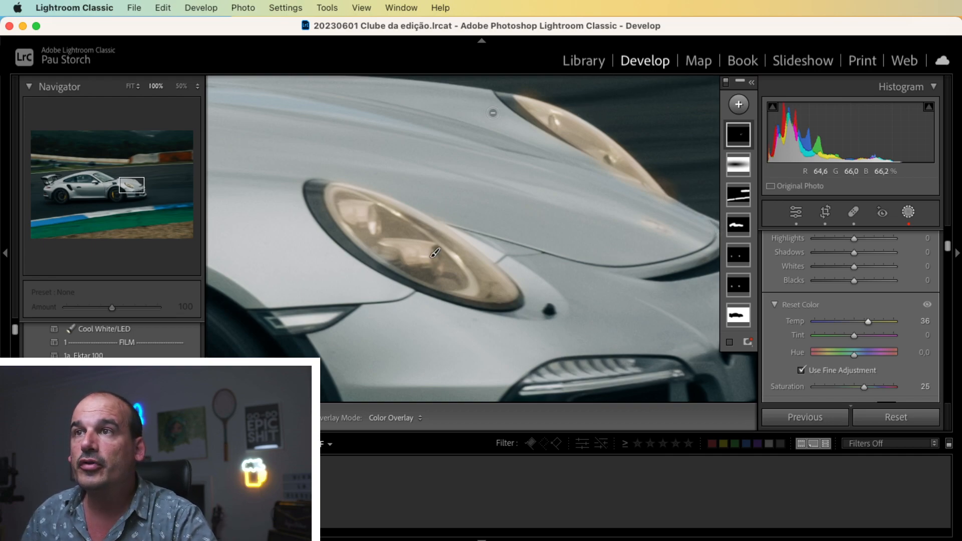
pyautogui.moveTo(495, 111); pyautogui.dragTo(526, 125)
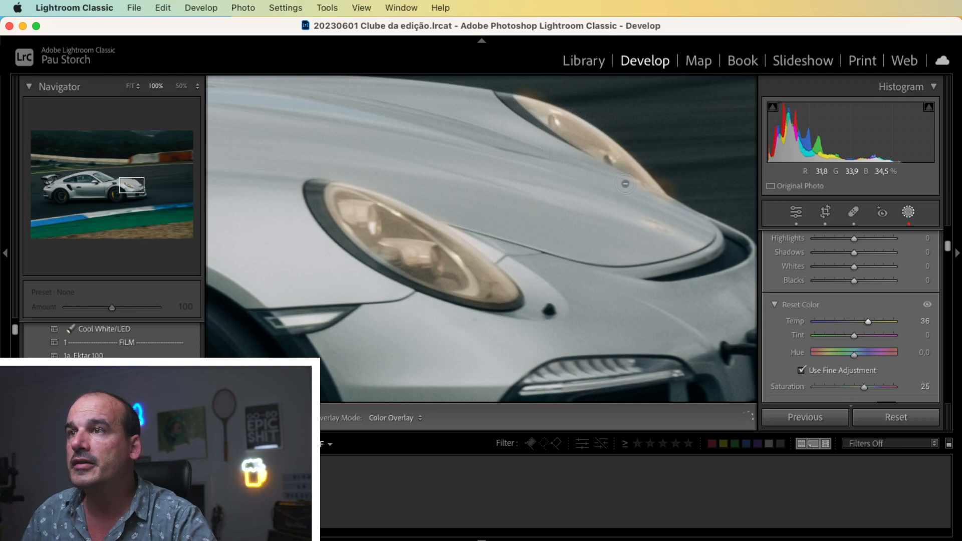
pyautogui.moveTo(659, 203)
pyautogui.mouseDown()
pyautogui.moveTo(673, 202)
pyautogui.moveTo(676, 188)
pyautogui.moveTo(653, 150)
pyautogui.moveTo(580, 101)
pyautogui.moveTo(506, 80)
pyautogui.mouseUp()
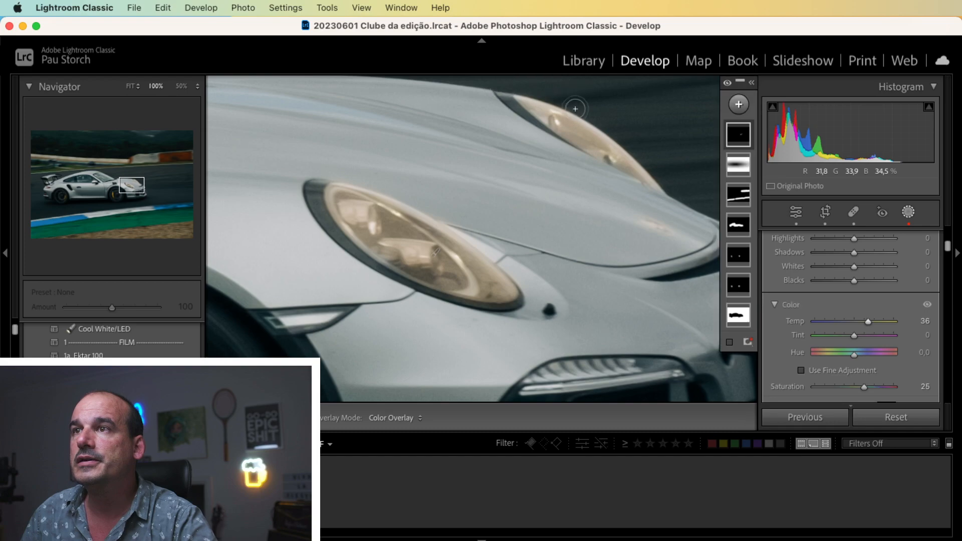
pyautogui.moveTo(578, 123)
pyautogui.mouseDown()
pyautogui.moveTo(608, 132)
pyautogui.moveTo(587, 107)
pyautogui.moveTo(650, 155)
pyautogui.mouseUp()
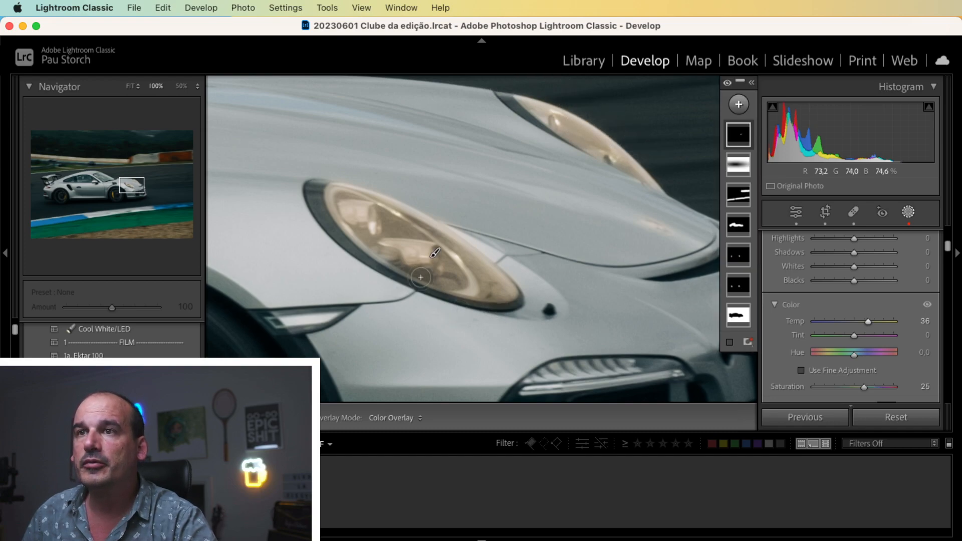
# - Set the headlight mask to Exposure 0.59, Shadows -34 and Temp 7, leave masking, and return to the full photo
pyautogui.moveTo(869, 322); pyautogui.dragTo(854, 323)
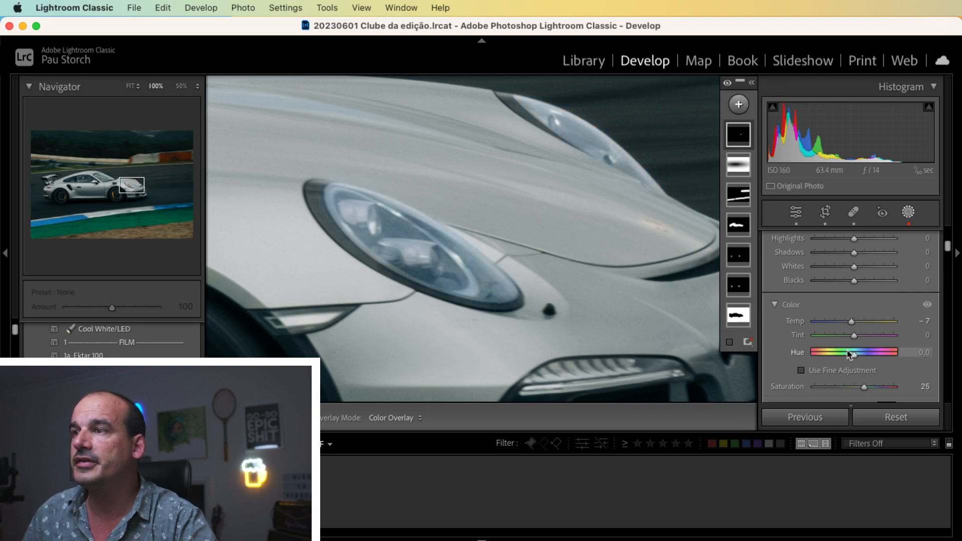
pyautogui.scroll(4, 862, 261)
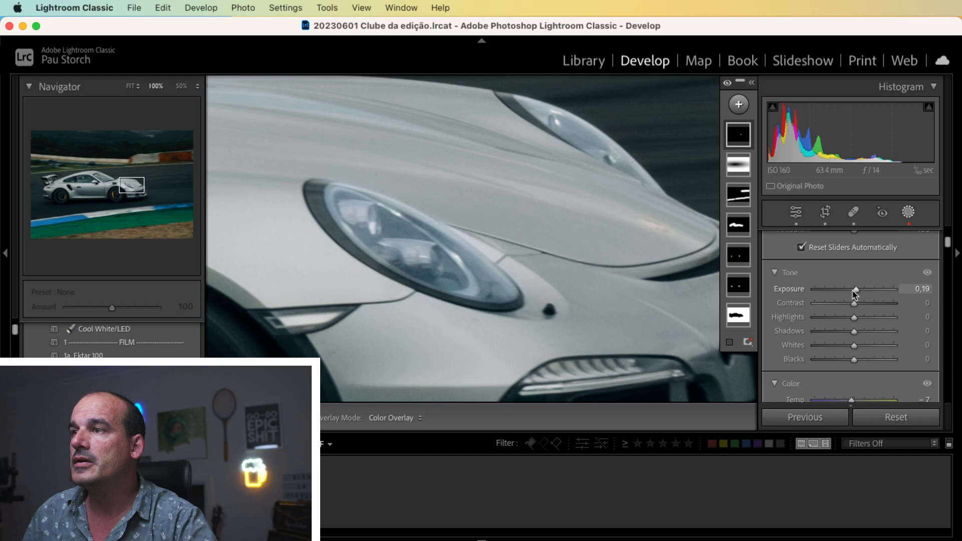
pyautogui.moveTo(856, 288); pyautogui.dragTo(860, 291)
pyautogui.moveTo(854, 332); pyautogui.dragTo(847, 332)
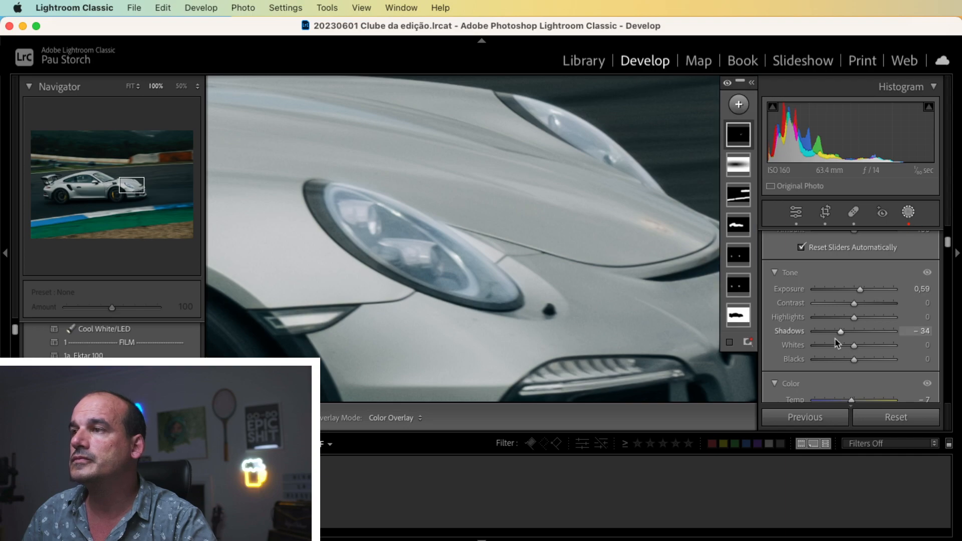
pyautogui.scroll(-2, 852, 346)
pyautogui.moveTo(854, 352); pyautogui.dragTo(859, 351)
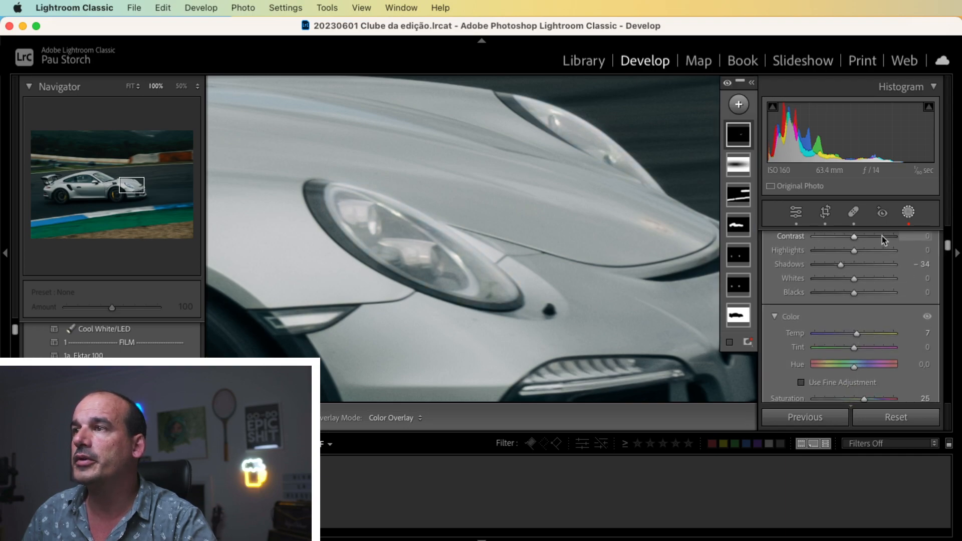
pyautogui.click(909, 212)
pyautogui.click(547, 231)
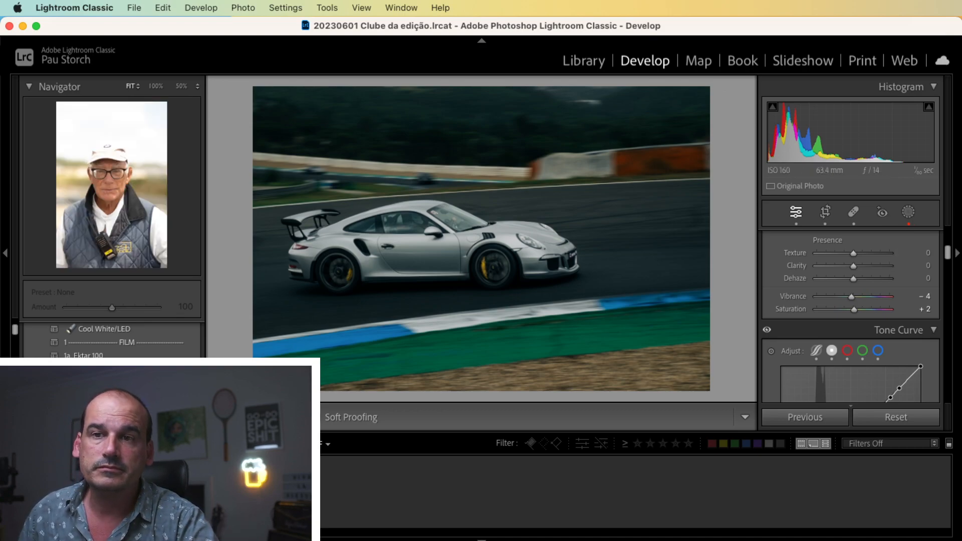
# - Open the portrait of the man in the white cap and examine the bright cap and its logo up close
pyautogui.click(201, 491)
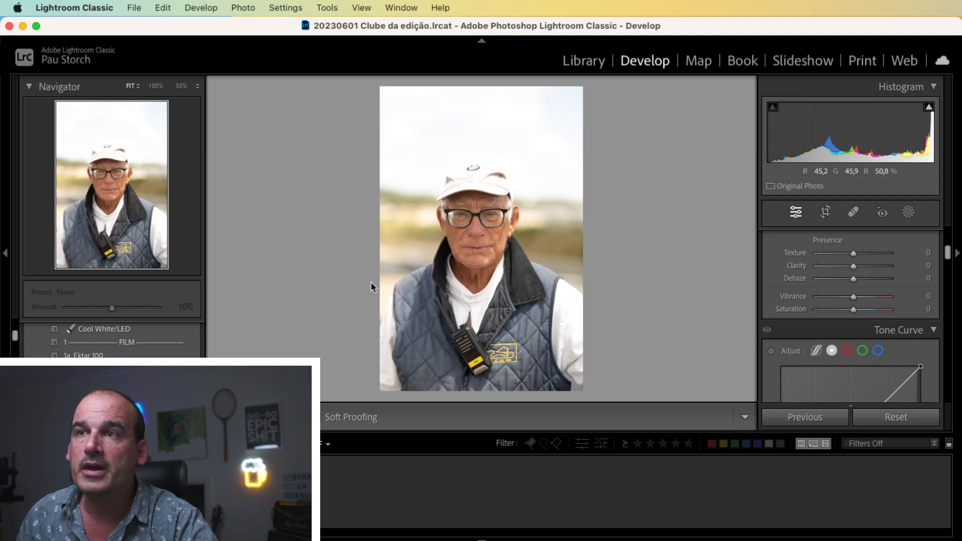
pyautogui.click(469, 176)
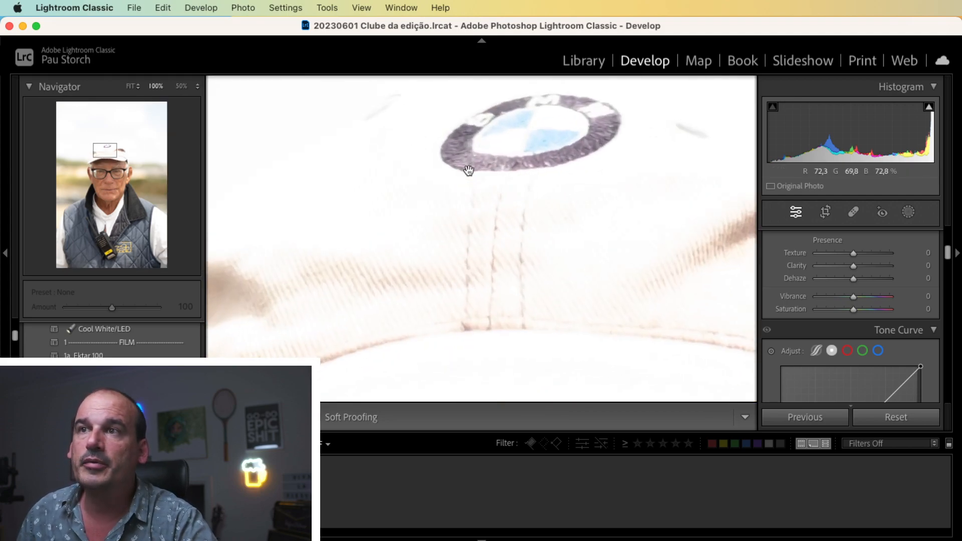
pyautogui.moveTo(476, 238); pyautogui.dragTo(459, 387)
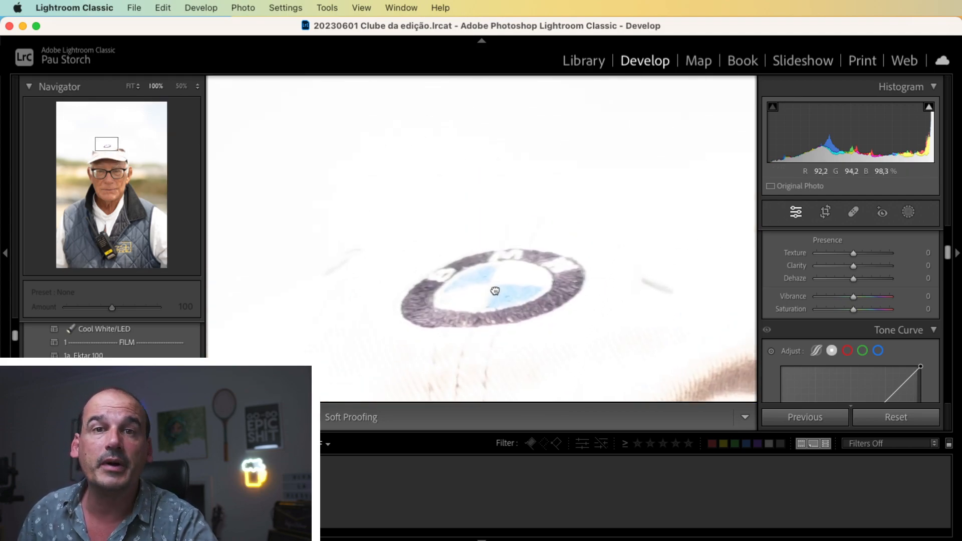
pyautogui.moveTo(497, 288); pyautogui.dragTo(526, 239)
pyautogui.click(501, 256)
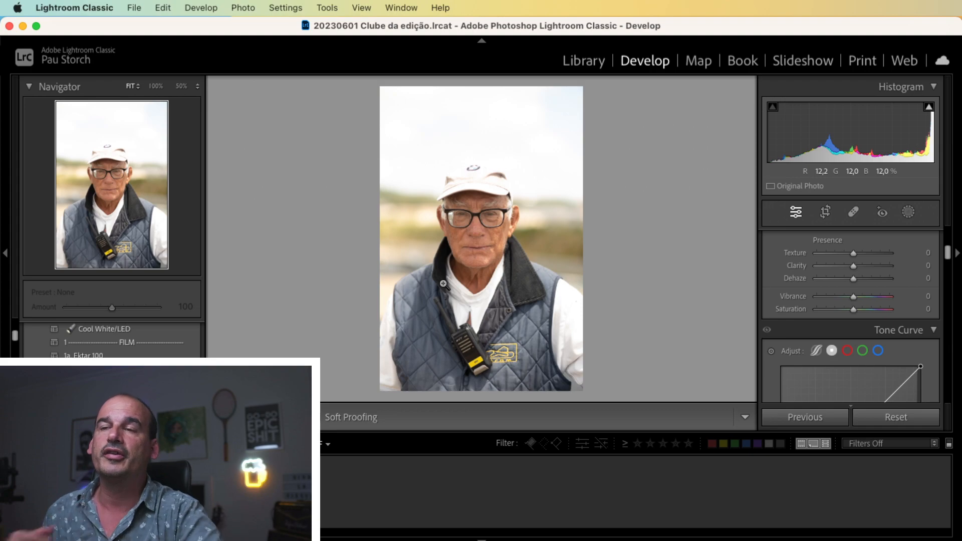
pyautogui.click(497, 206)
pyautogui.moveTo(448, 264); pyautogui.dragTo(606, 87)
pyautogui.click(586, 110)
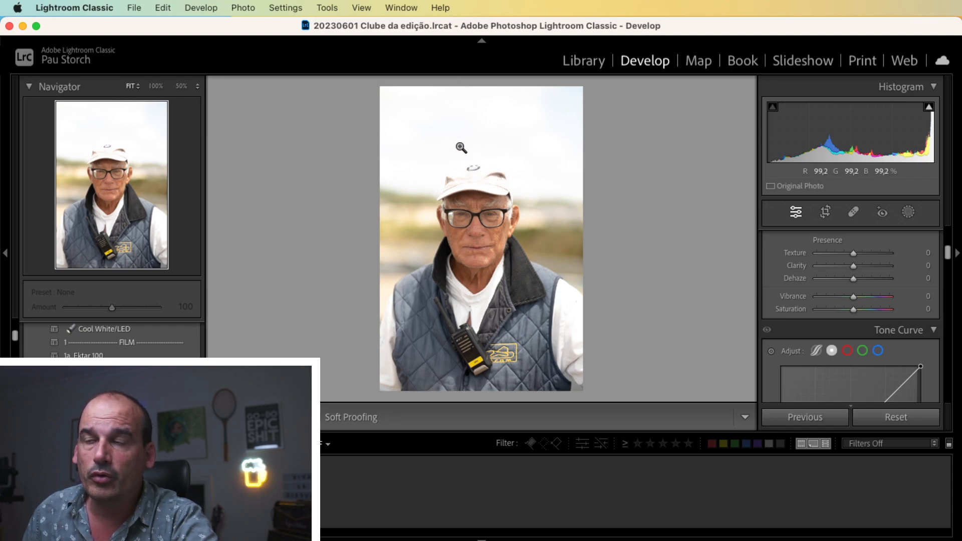
# - Try Exposure -2.25 on the portrait, examine the cap's highlight detail up close, and set Exposure back to 0
pyautogui.scroll(10, 869, 256)
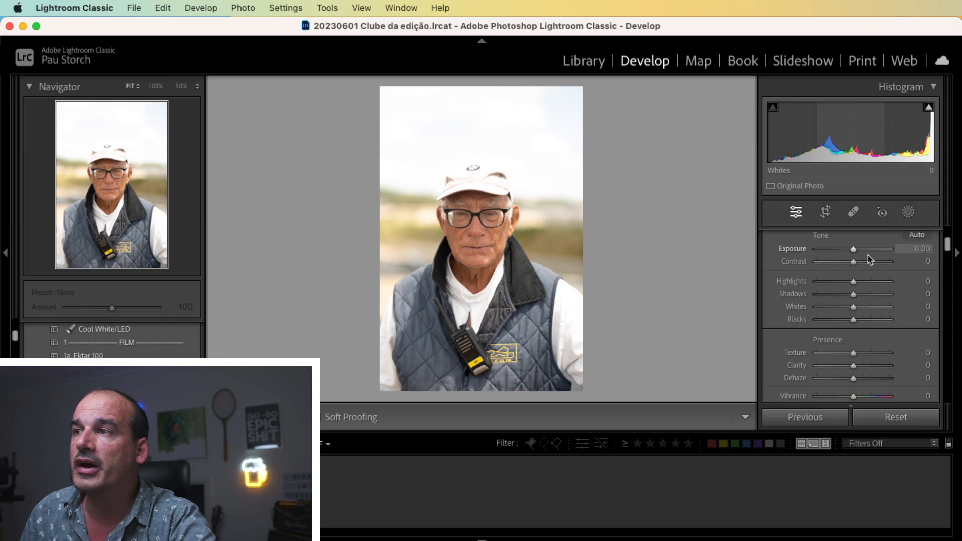
pyautogui.moveTo(853, 359); pyautogui.dragTo(837, 360)
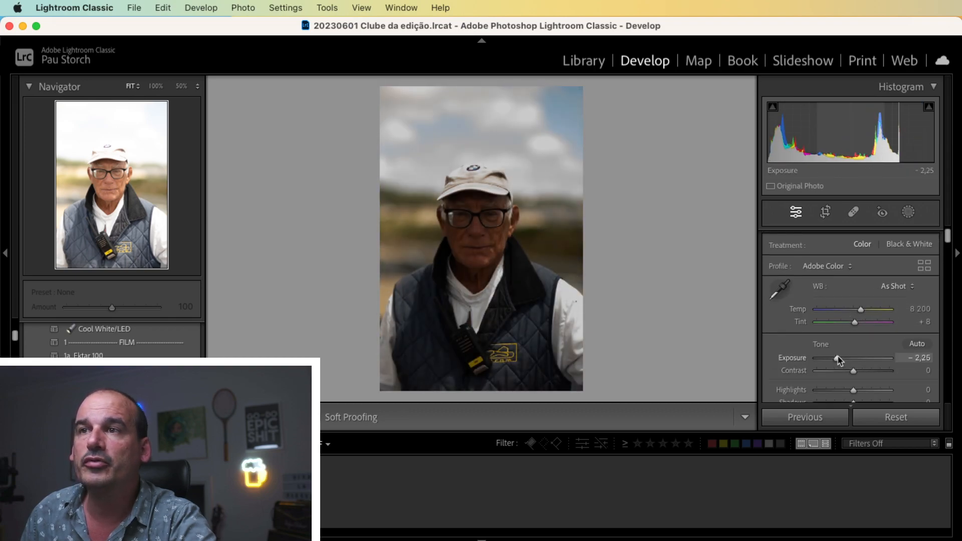
pyautogui.click(462, 181)
pyautogui.moveTo(491, 216); pyautogui.dragTo(430, 361)
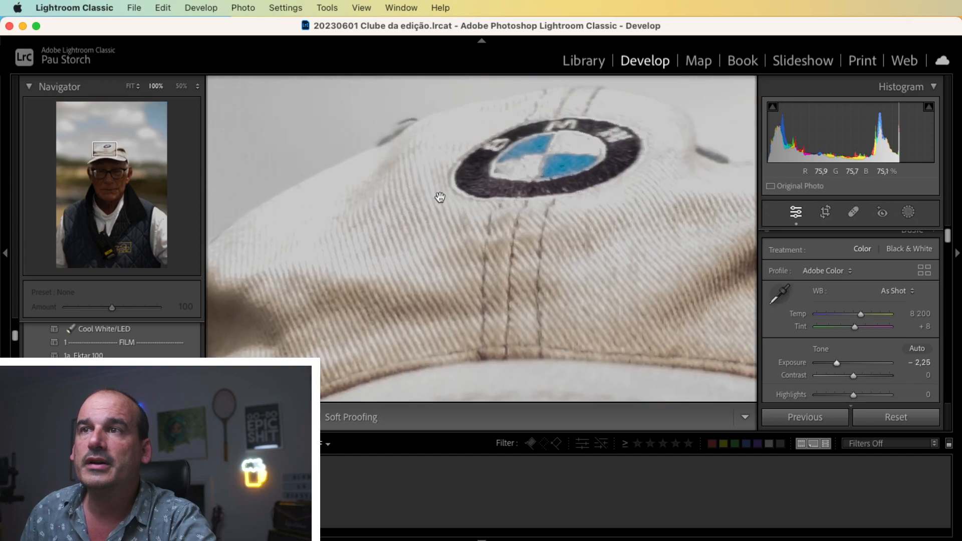
pyautogui.moveTo(551, 150); pyautogui.dragTo(485, 194)
pyautogui.click(562, 243)
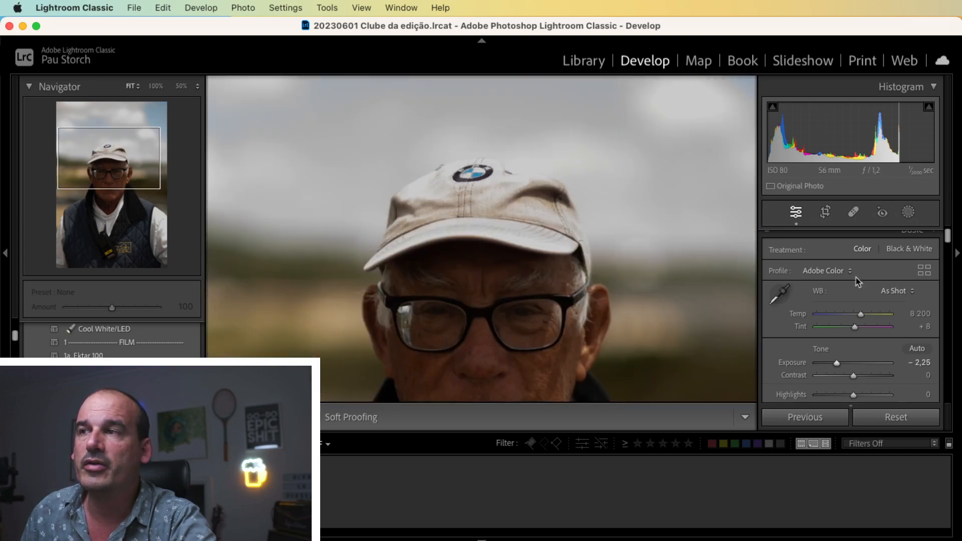
pyautogui.click(920, 363)
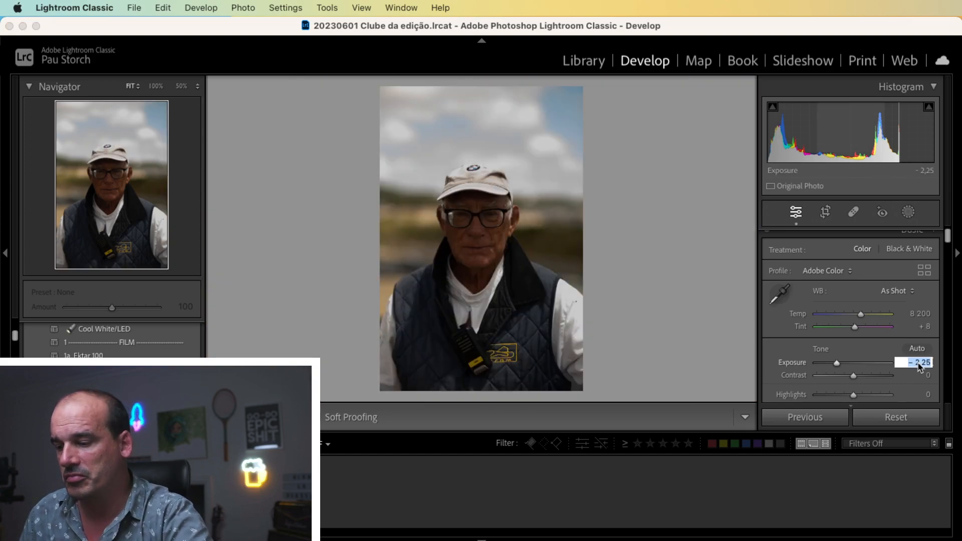
pyautogui.write('0')
pyautogui.press('Return')
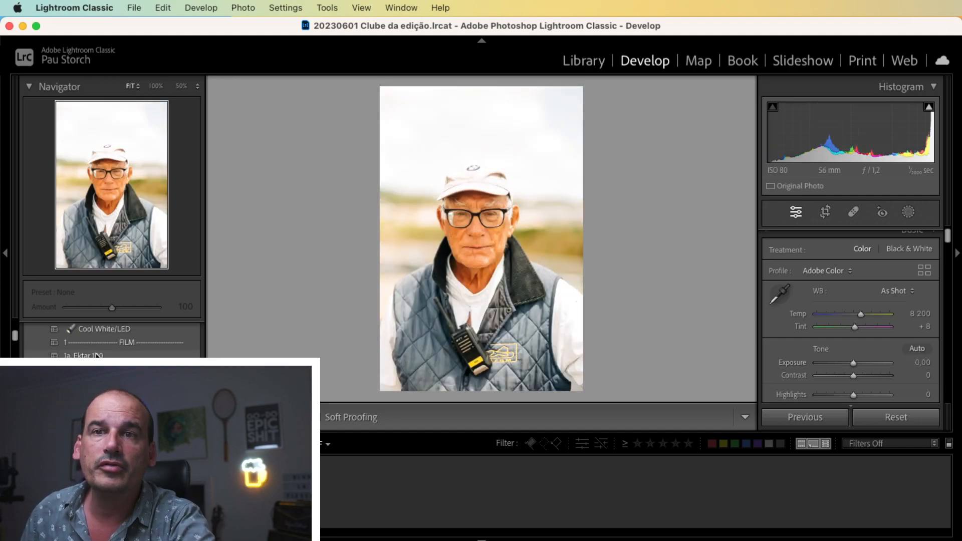
# - Apply the 1a. Ektar 100 preset to the portrait and cool its white balance by lowering Temp
pyautogui.click(97, 355)
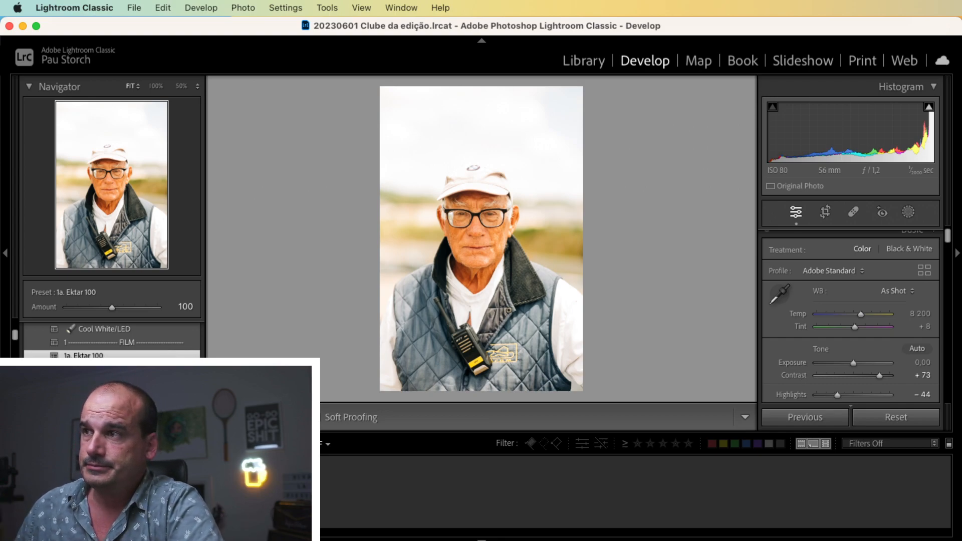
pyautogui.moveTo(864, 318); pyautogui.dragTo(855, 317)
# - Tone down the skin with the HSL Orange values, setting Saturation to -42 and Luminance to -18
pyautogui.moveTo(948, 235); pyautogui.dragTo(949, 281)
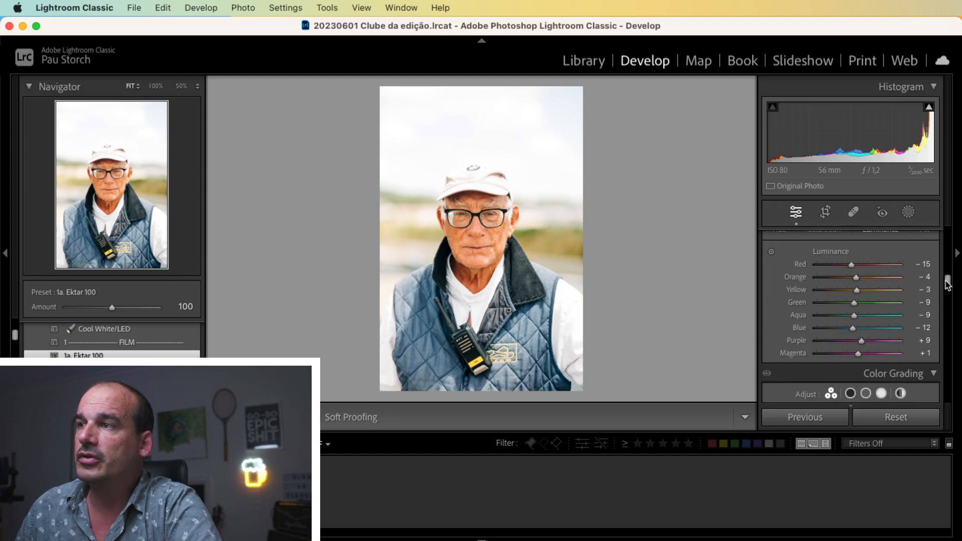
pyautogui.moveTo(858, 283); pyautogui.dragTo(856, 283)
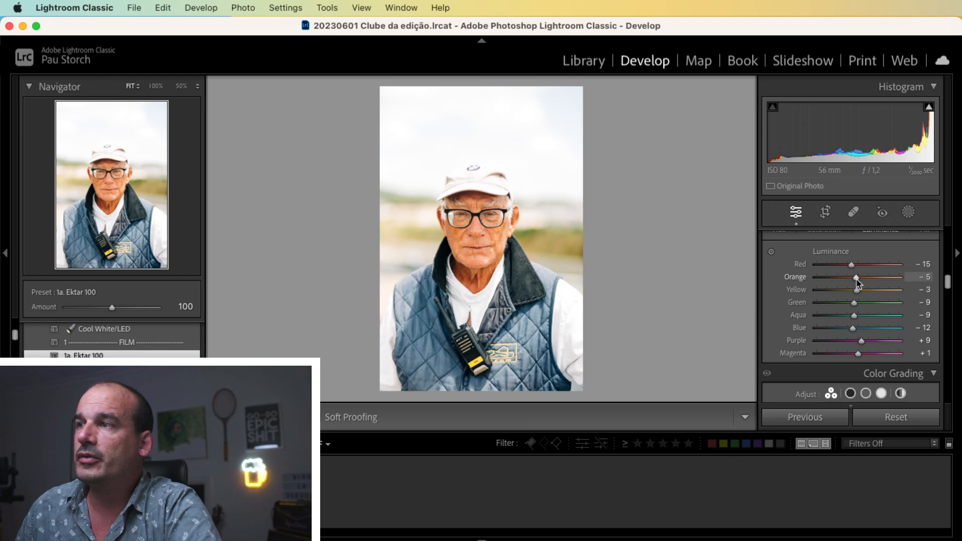
pyautogui.scroll(5, 859, 284)
pyautogui.click(824, 339)
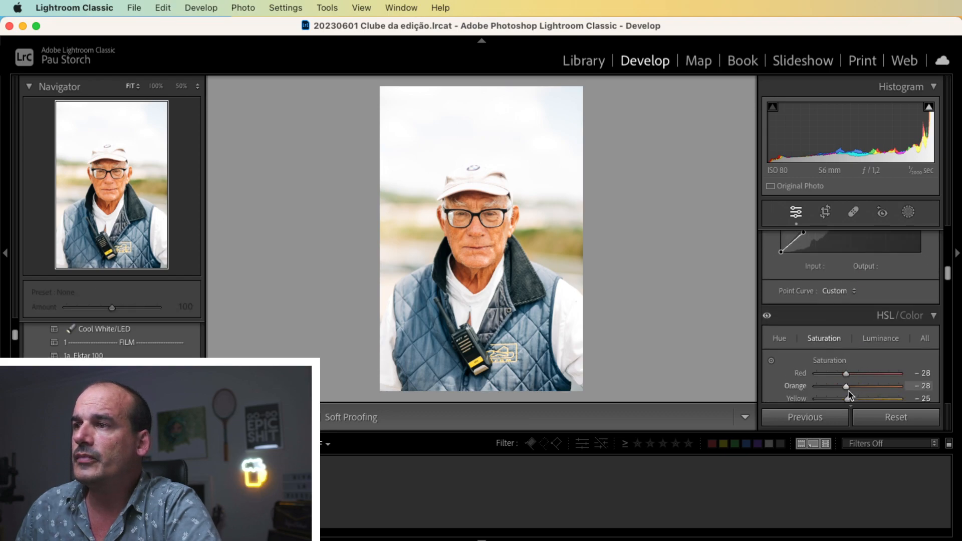
pyautogui.moveTo(847, 387); pyautogui.dragTo(838, 387)
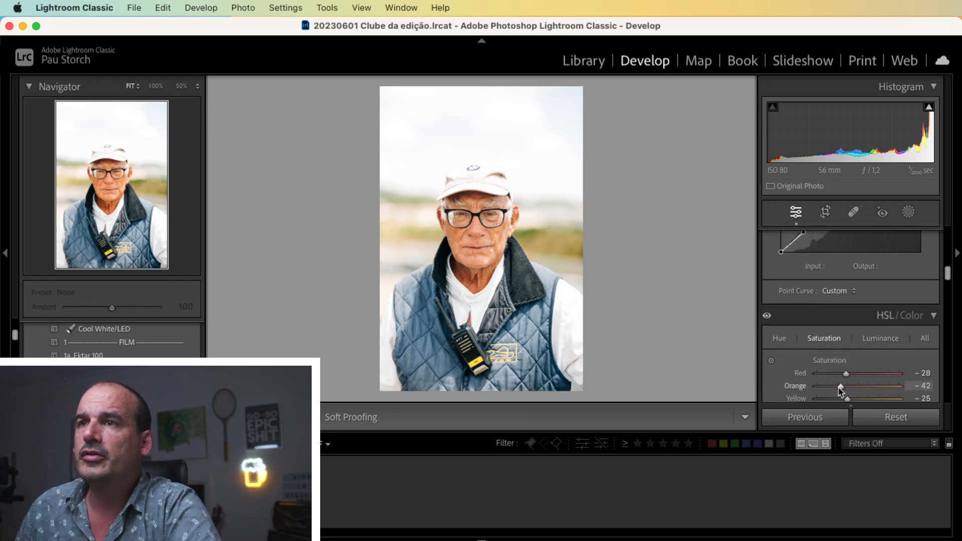
pyautogui.click(866, 337)
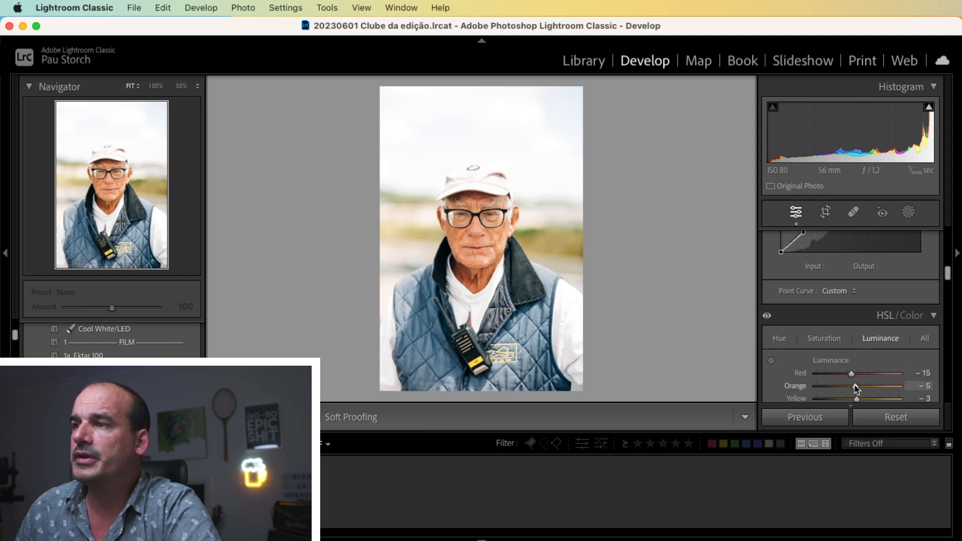
pyautogui.moveTo(852, 387); pyautogui.dragTo(850, 388)
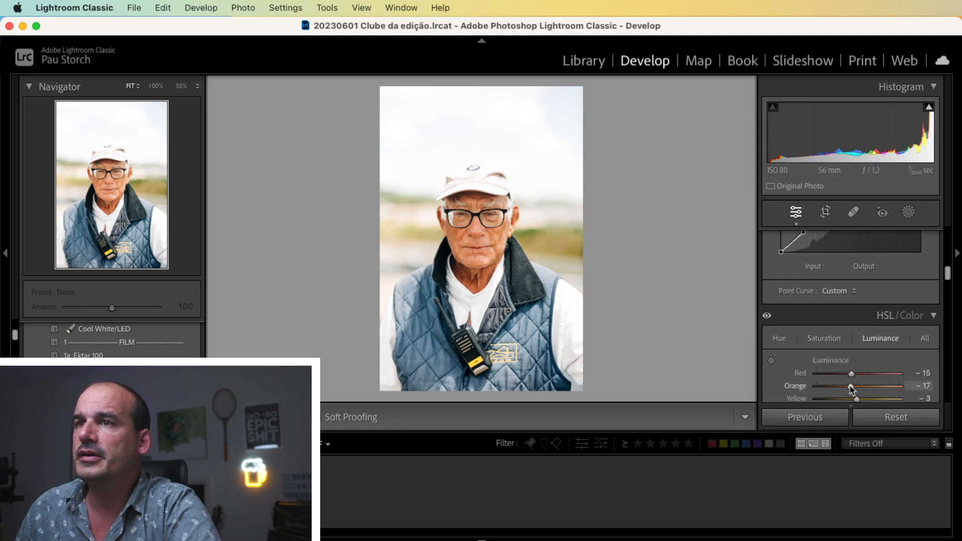
# - Examine the skin tones on the man's face at 100% and 50% zoom, from the mouth up to the eyes
pyautogui.moveTo(479, 240); pyautogui.dragTo(420, 270)
pyautogui.click(157, 88)
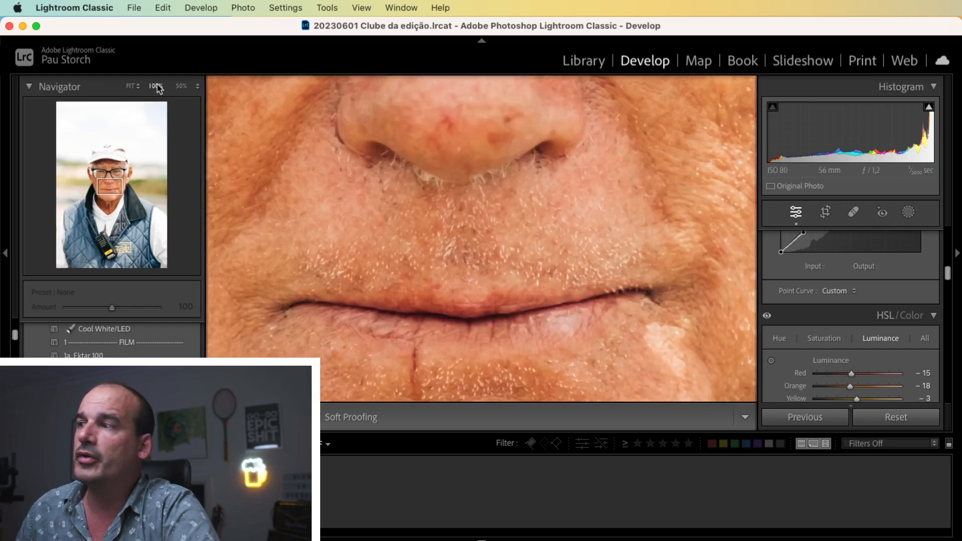
pyautogui.click(180, 87)
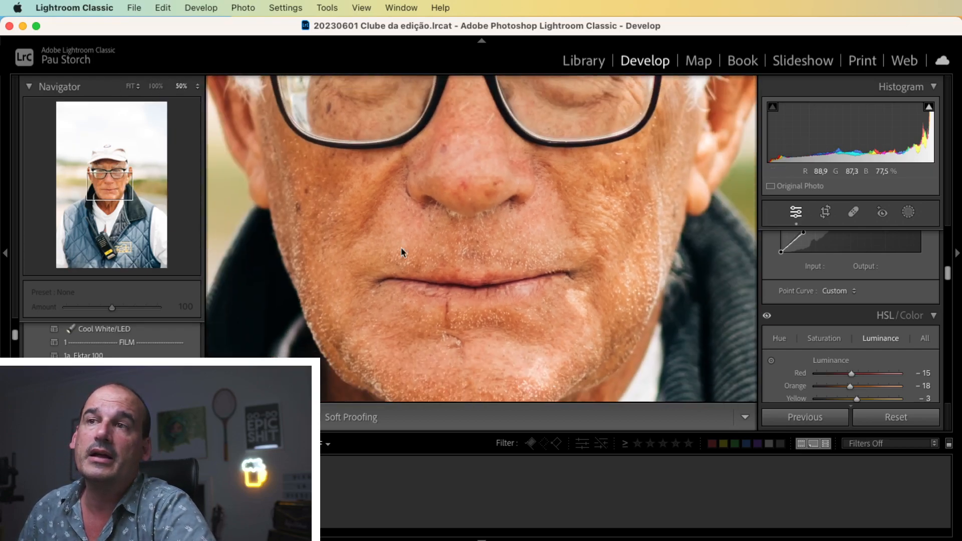
pyautogui.scroll(5, 284, 193)
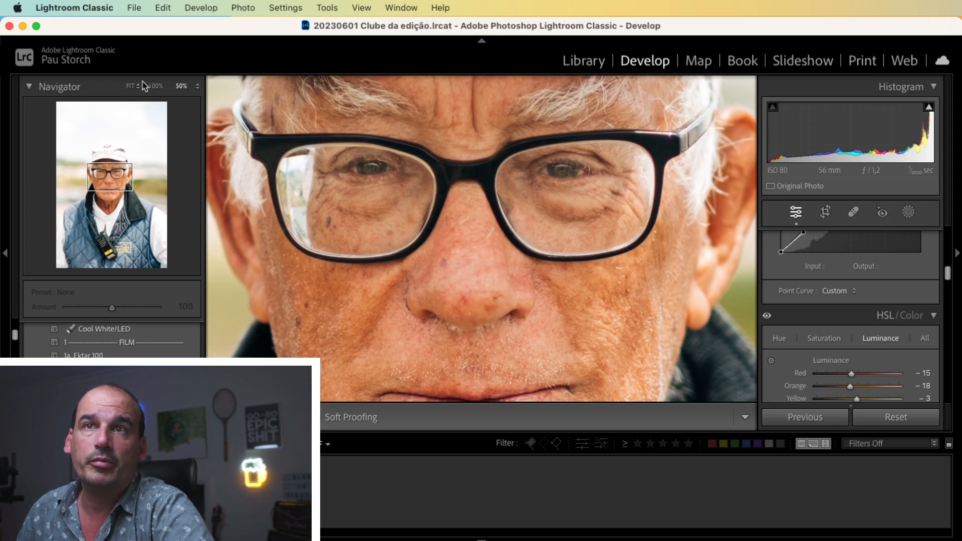
# - Compare the full-frame view of the portrait with a 50% close-up of the man's eyes and nose
pyautogui.click(133, 88)
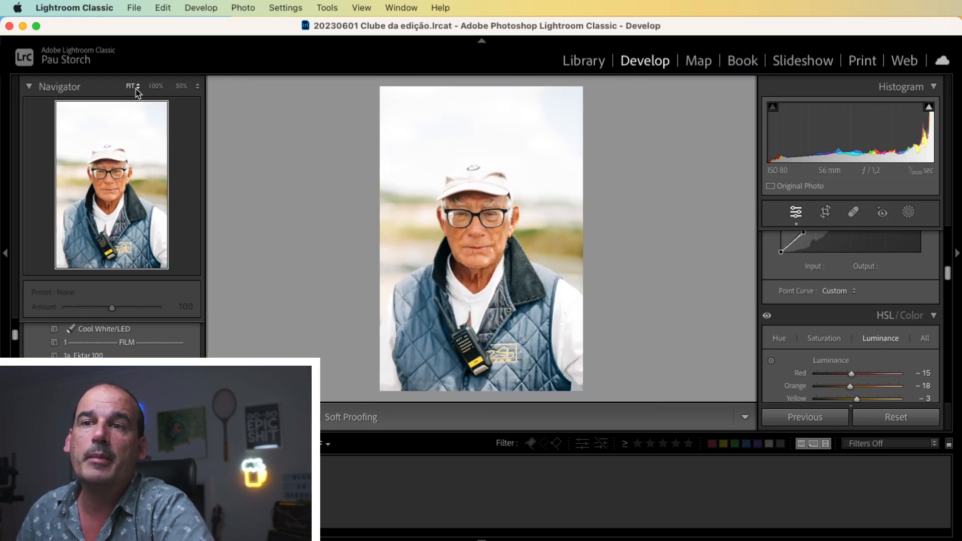
pyautogui.click(487, 229)
pyautogui.moveTo(532, 200); pyautogui.dragTo(486, 248)
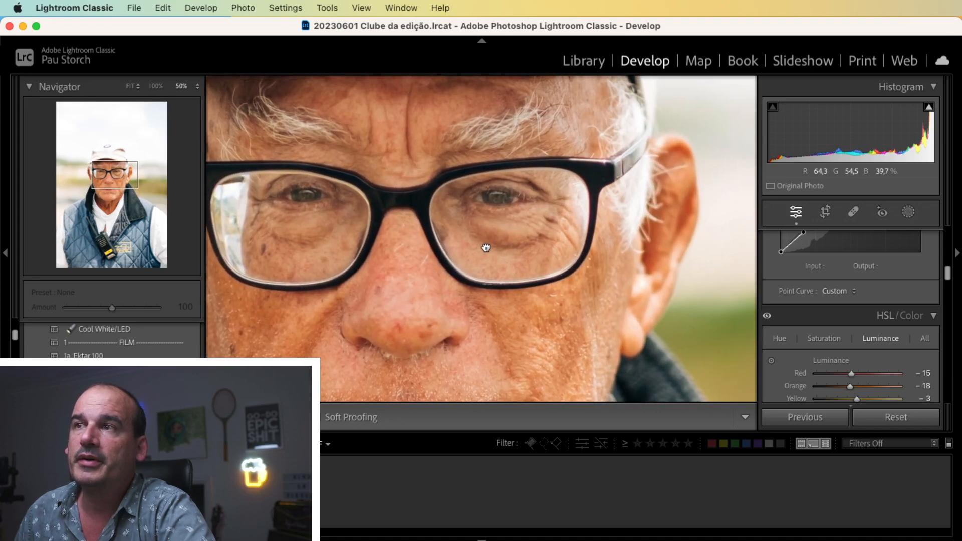
pyautogui.click(486, 247)
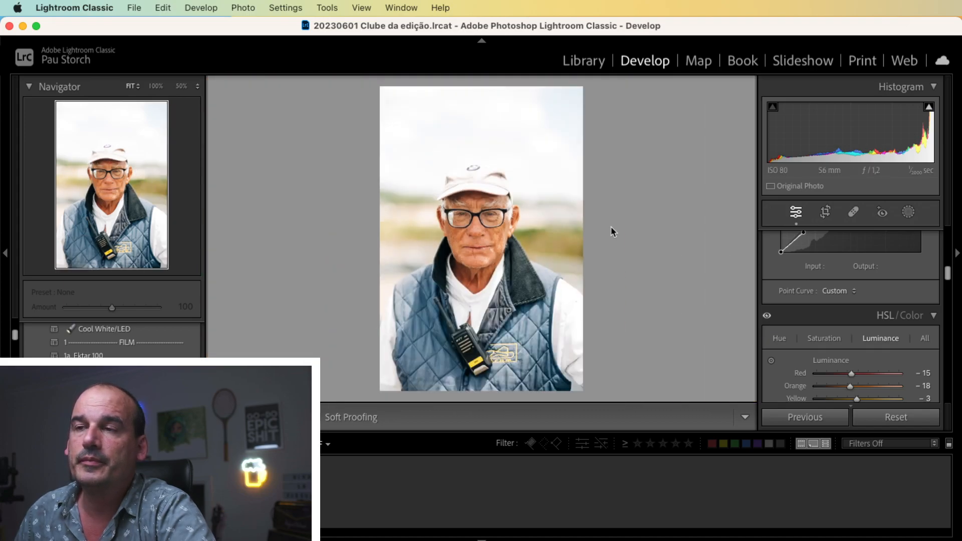
# - Darken the surroundings with an inverted radial gradient mask centred on the man's face, setting its Exposure to -0.40
pyautogui.click(908, 212)
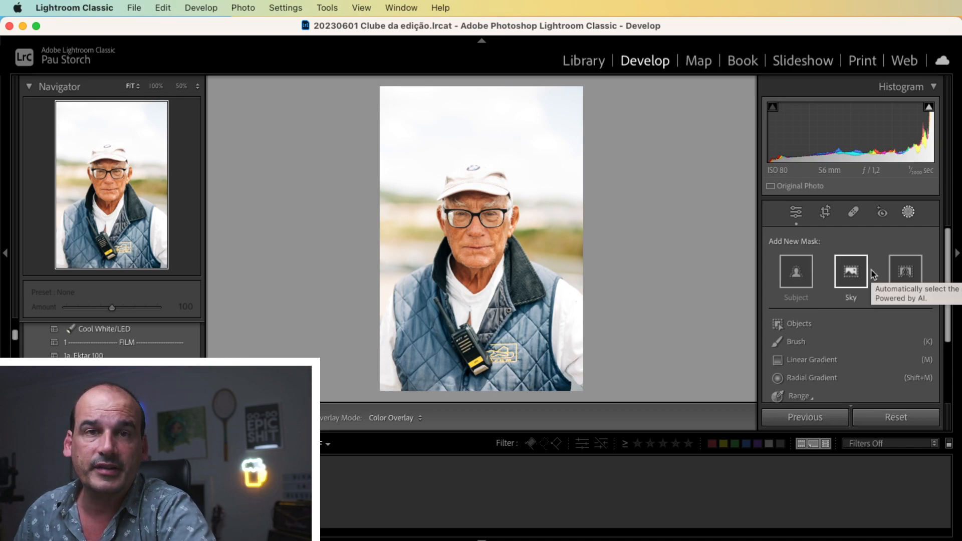
pyautogui.click(812, 378)
pyautogui.moveTo(434, 177); pyautogui.dragTo(488, 231)
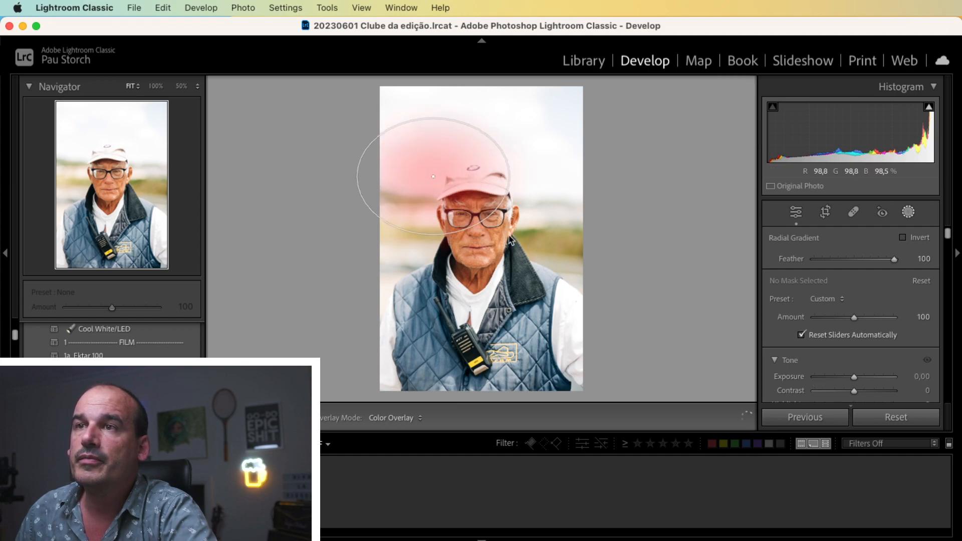
pyautogui.moveTo(455, 183); pyautogui.dragTo(501, 238)
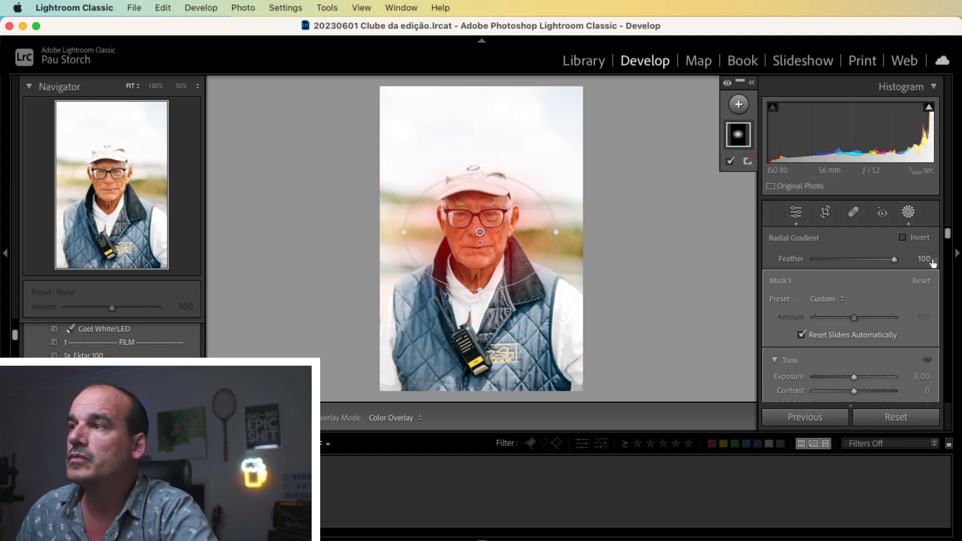
pyautogui.click(903, 237)
pyautogui.moveTo(854, 377); pyautogui.dragTo(851, 377)
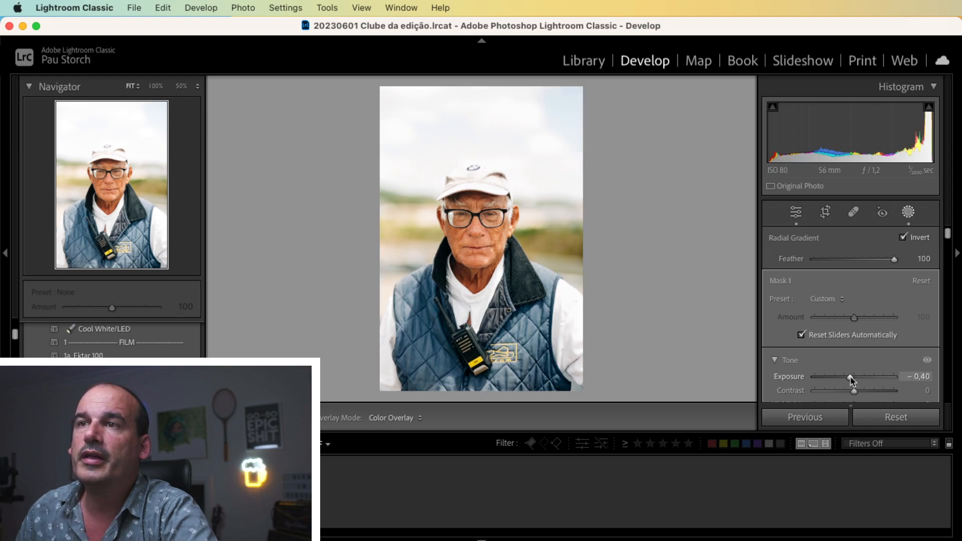
pyautogui.click(908, 213)
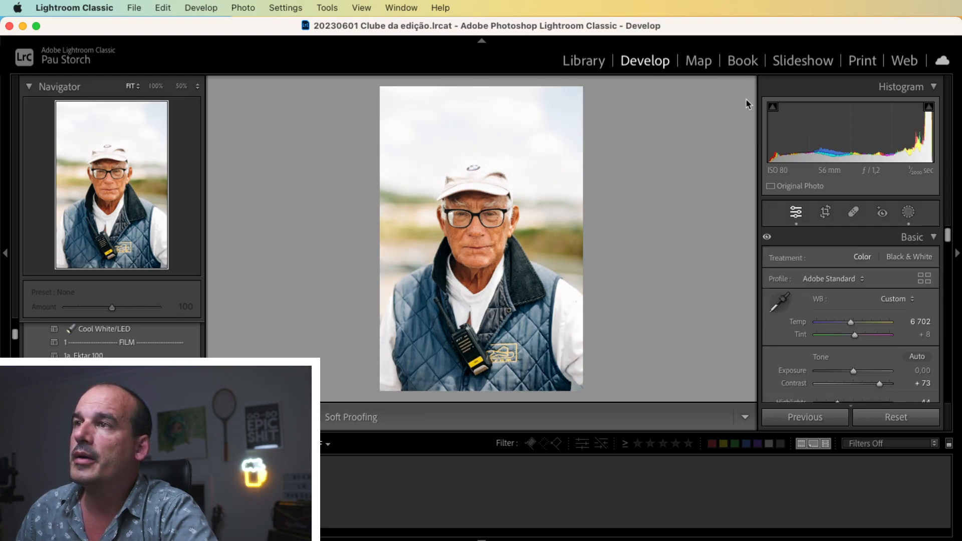
# - Hide the radial gradient mask and darken the background with an inverted Select Subject mask at Exposure -0.64
pyautogui.click(908, 220)
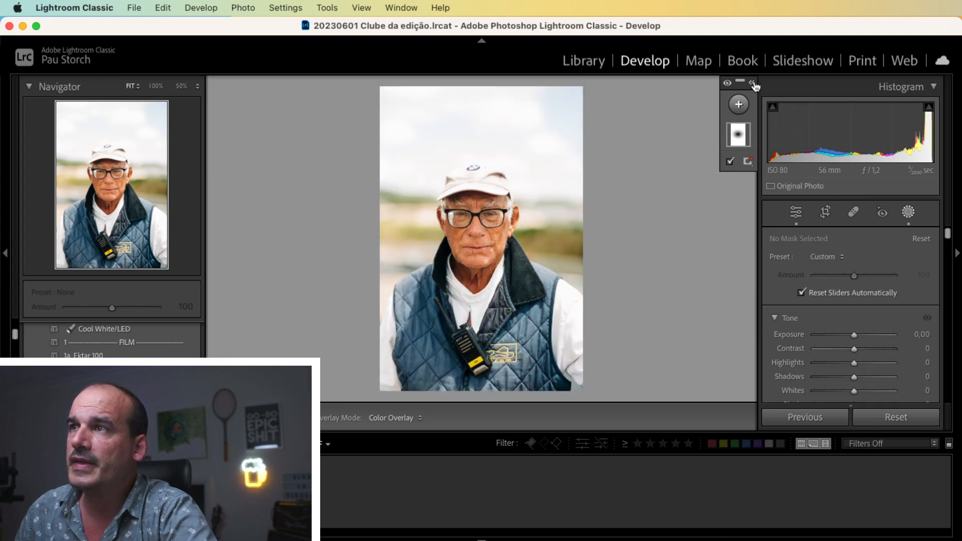
pyautogui.click(746, 134)
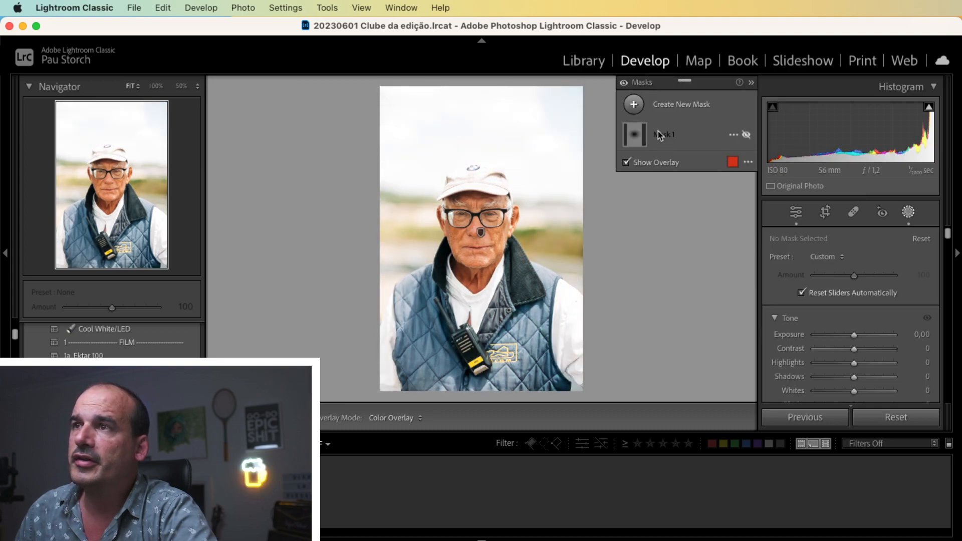
pyautogui.click(635, 105)
pyautogui.click(713, 132)
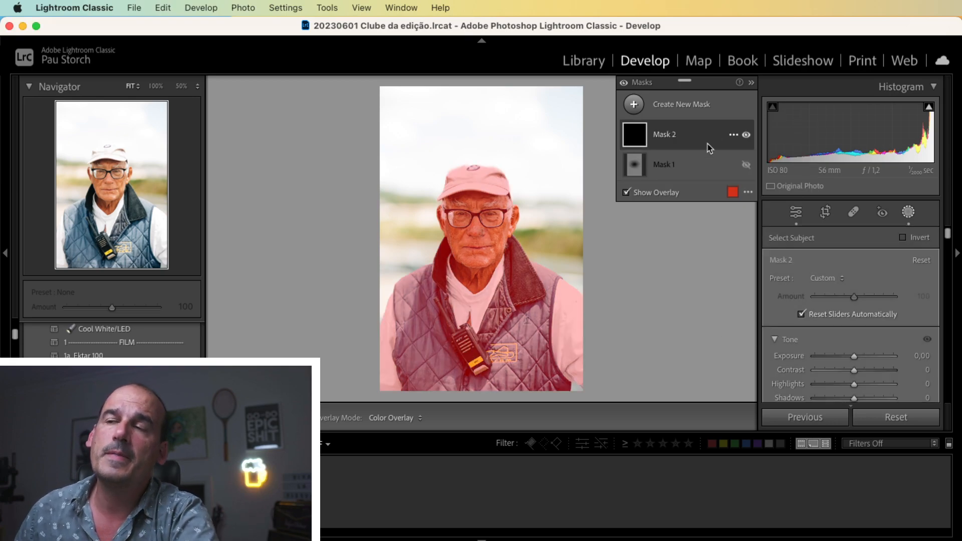
pyautogui.moveTo(848, 360)
pyautogui.mouseDown()
pyautogui.moveTo(858, 356)
pyautogui.moveTo(848, 360)
pyautogui.mouseUp()
pyautogui.click(904, 238)
pyautogui.scroll(-1, 842, 363)
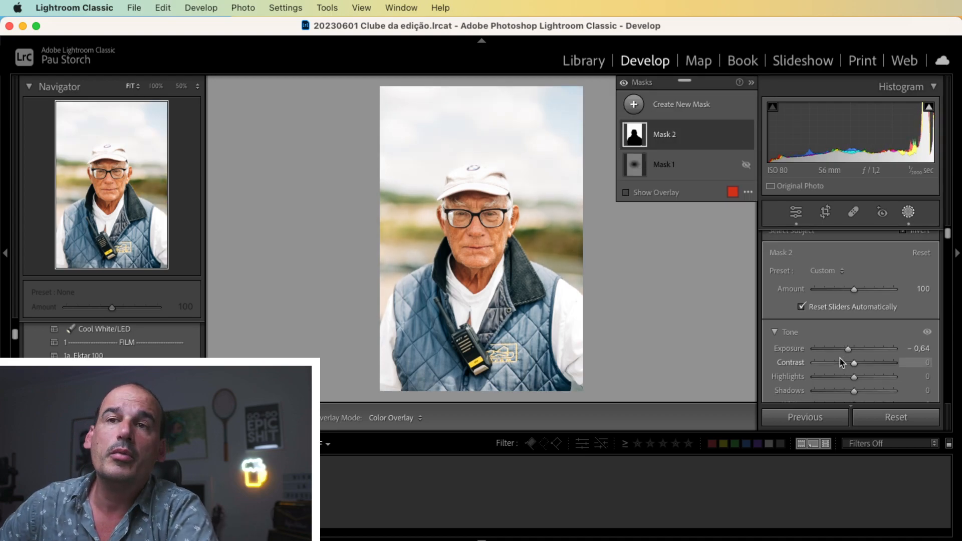